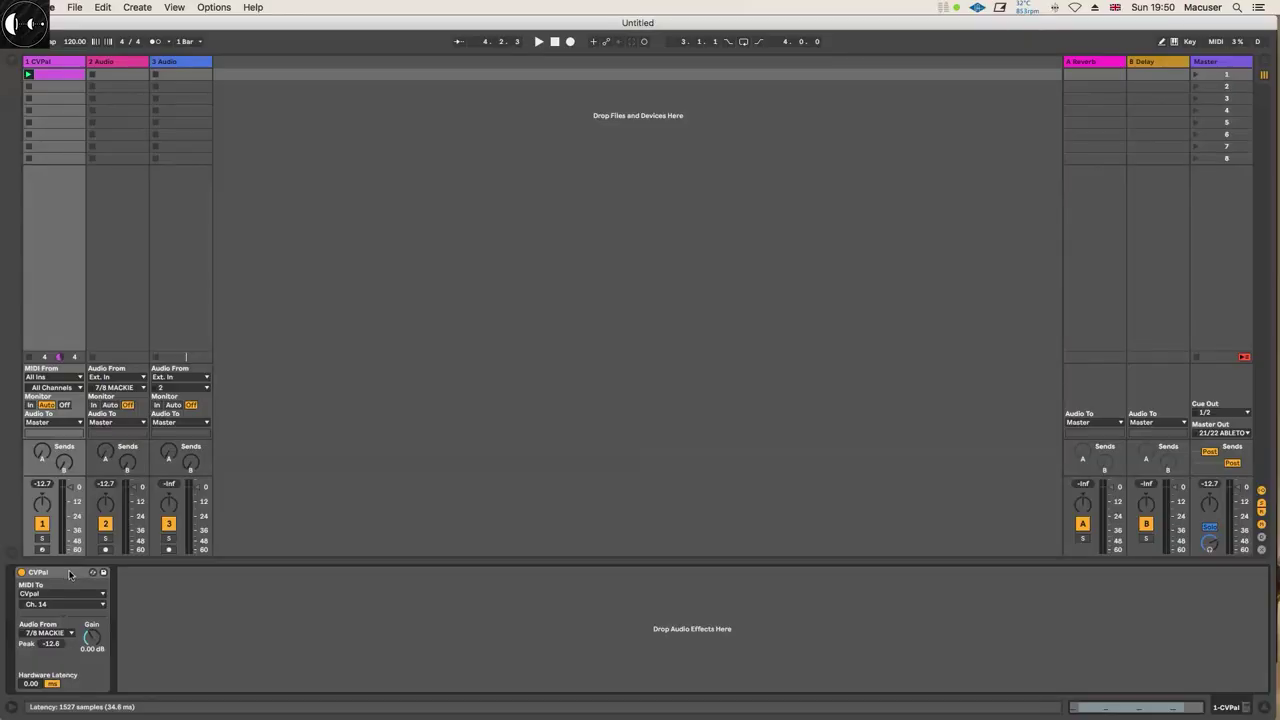
Select the CVPal device and show its MIDI To channel list, currently set to Ch. 14
{"action": "left_click", "coordinate": [69, 574]}
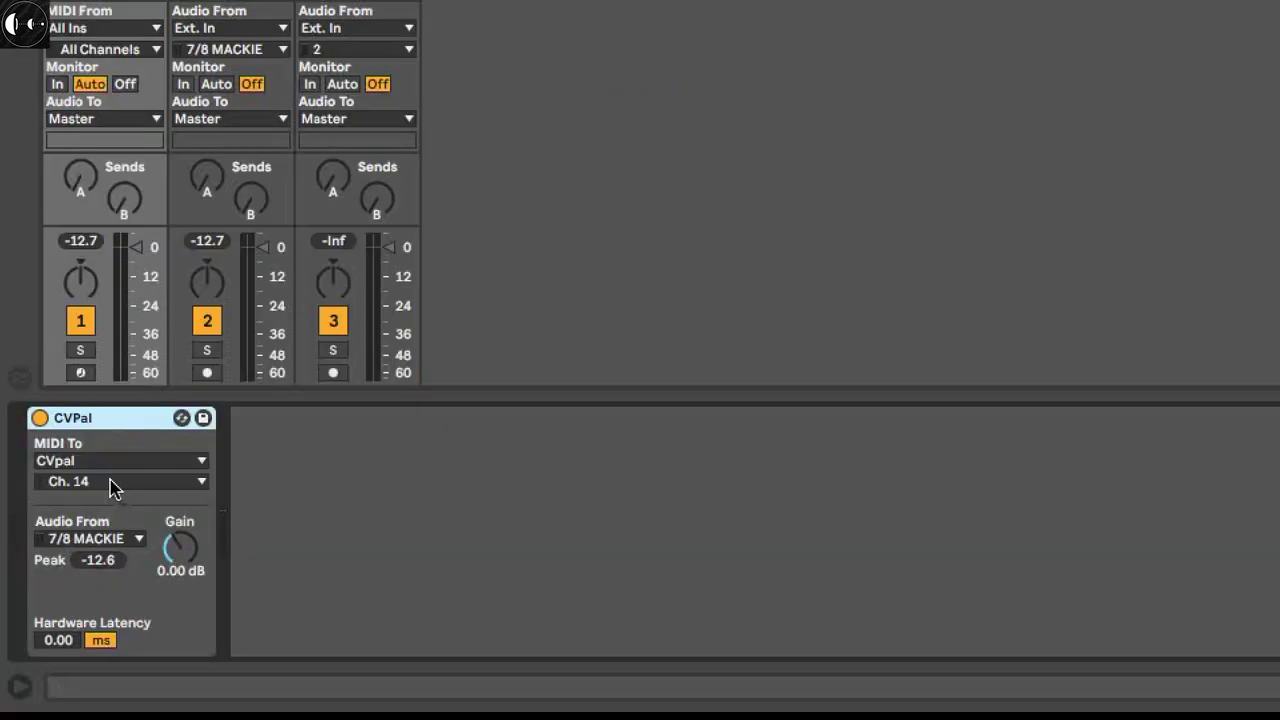
{"action": "left_click", "coordinate": [57, 605]}
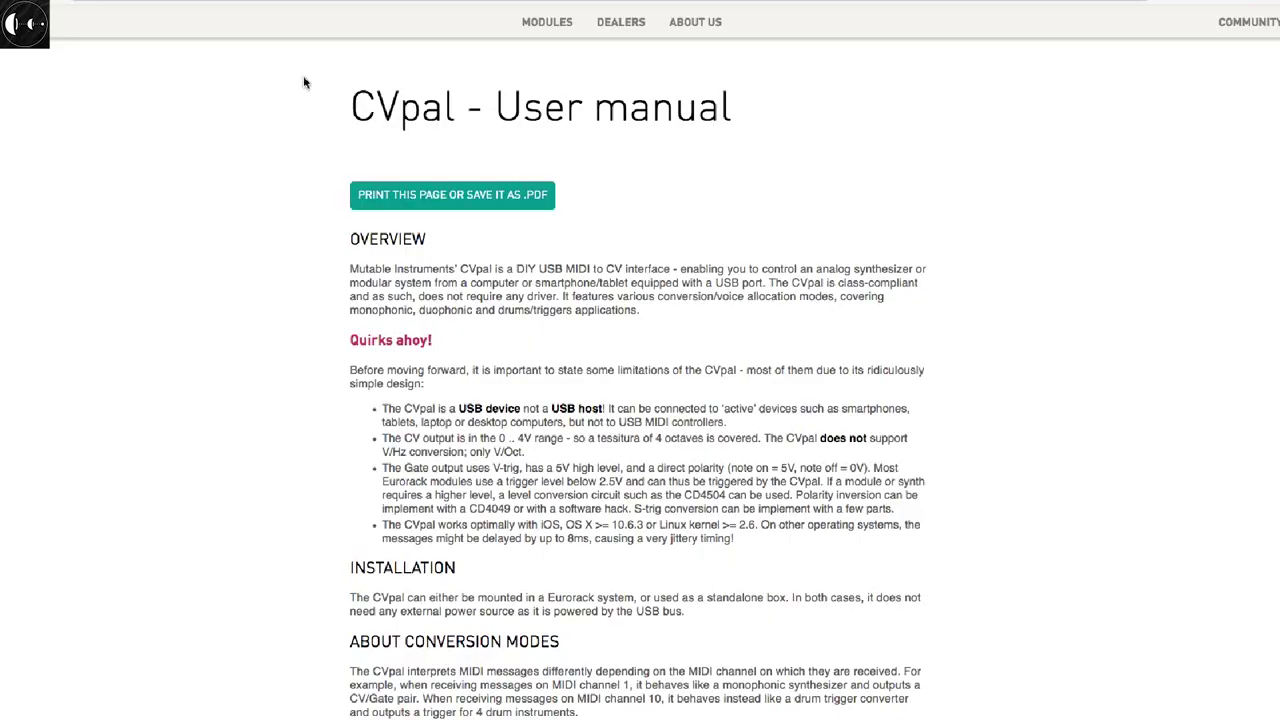
Scroll the CVpal manual to 'Channel 12, 13, 14: Monophonic mode with clock/reset output'
{"action": "scroll", "coordinate": [305, 83], "scroll_direction": "down", "scroll_amount": 8}
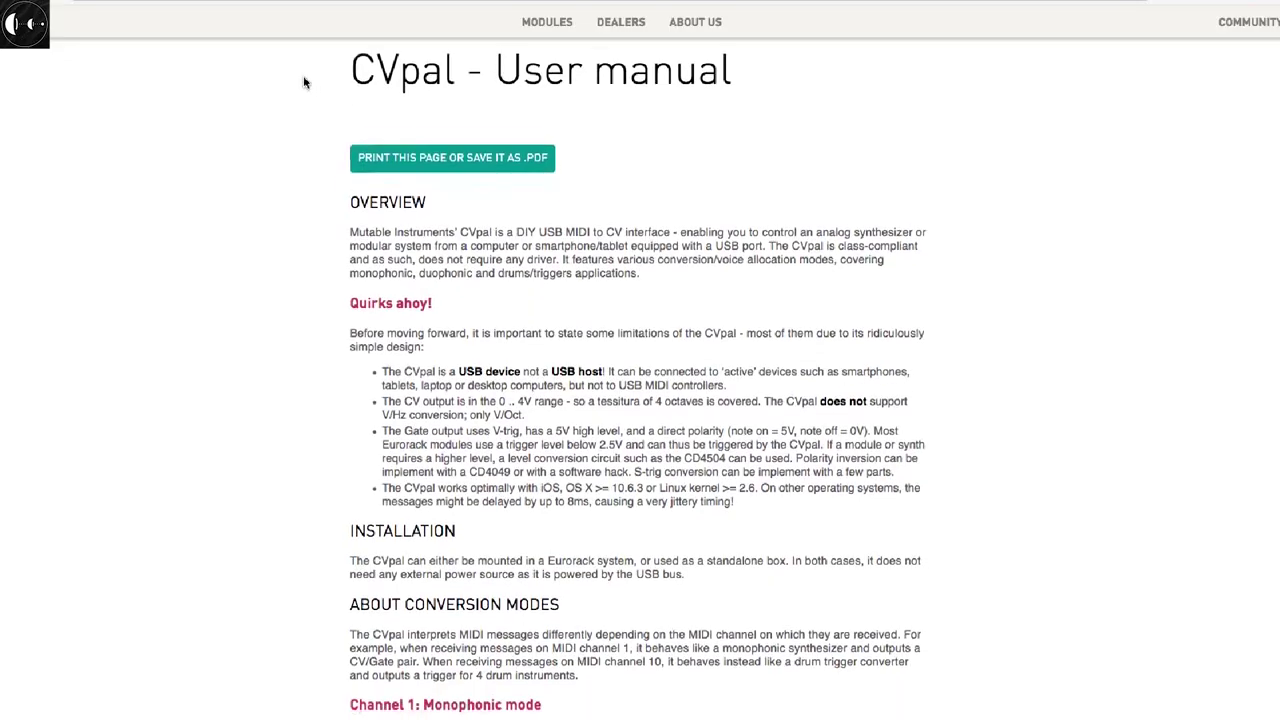
{"action": "scroll", "coordinate": [269, 407], "scroll_direction": "down", "scroll_amount": 15}
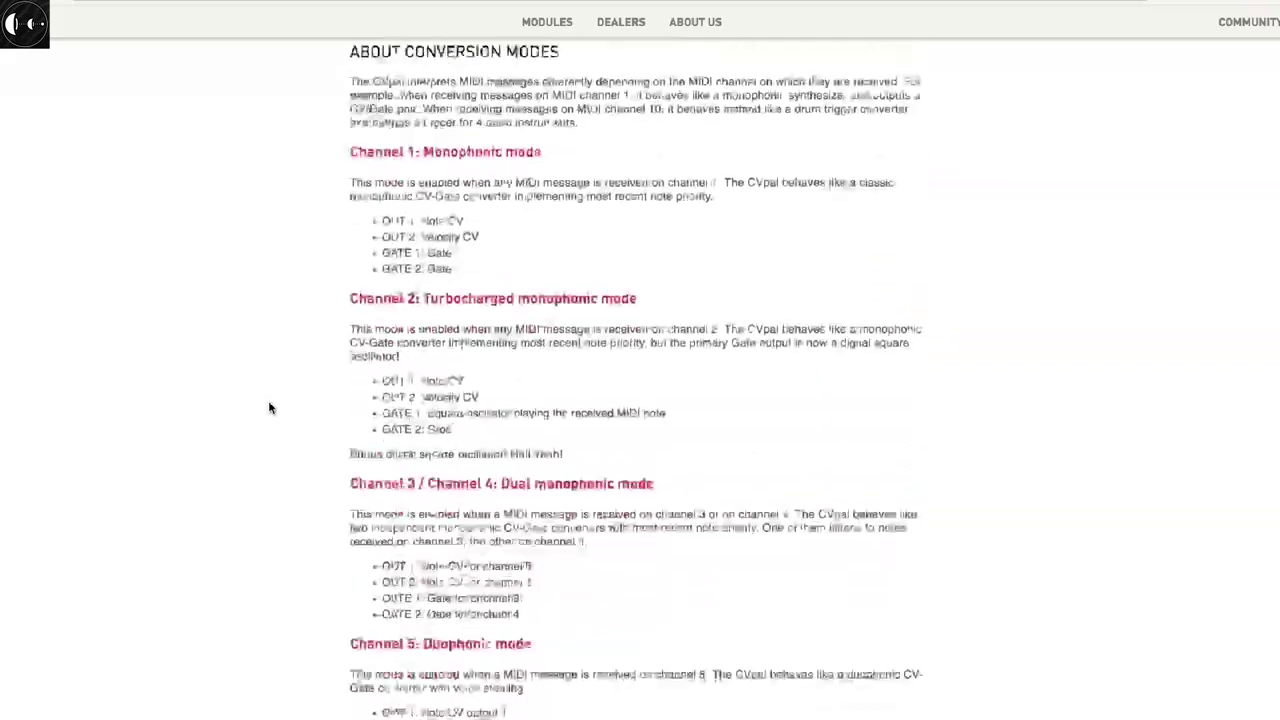
{"action": "scroll", "coordinate": [269, 407], "scroll_direction": "down", "scroll_amount": 10}
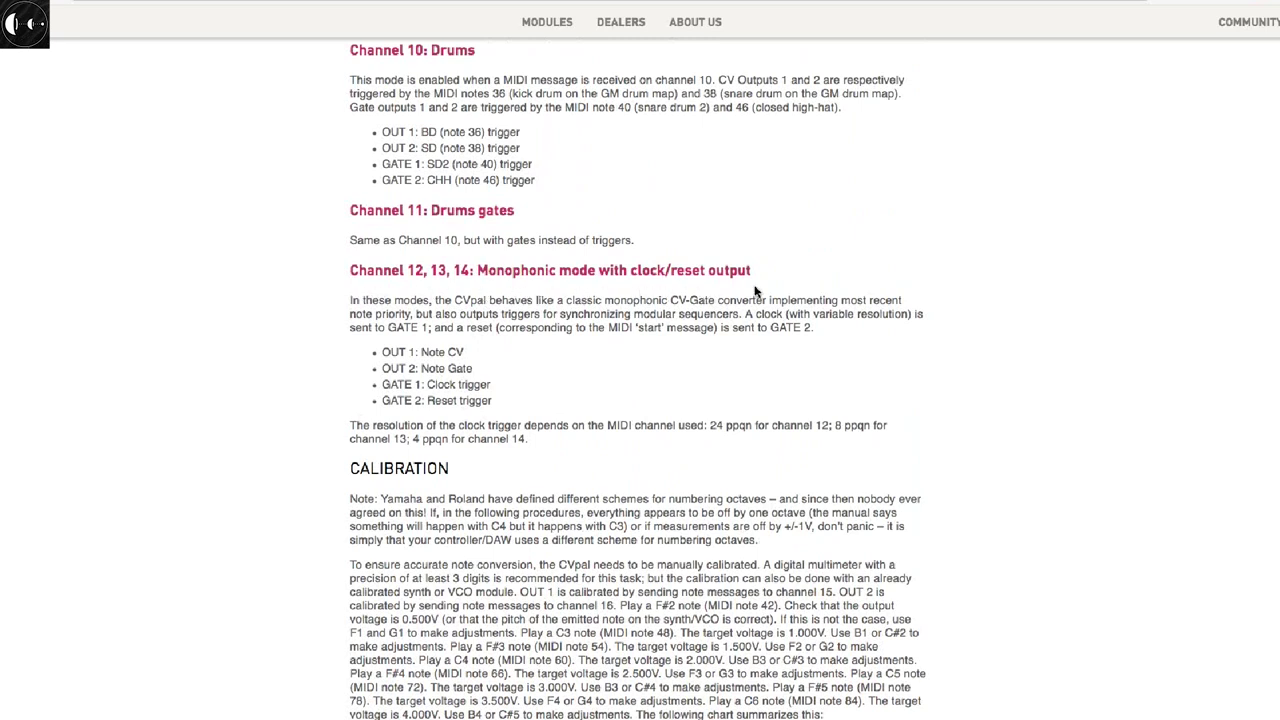
{"action": "scroll", "coordinate": [727, 323], "scroll_direction": "up", "scroll_amount": 3}
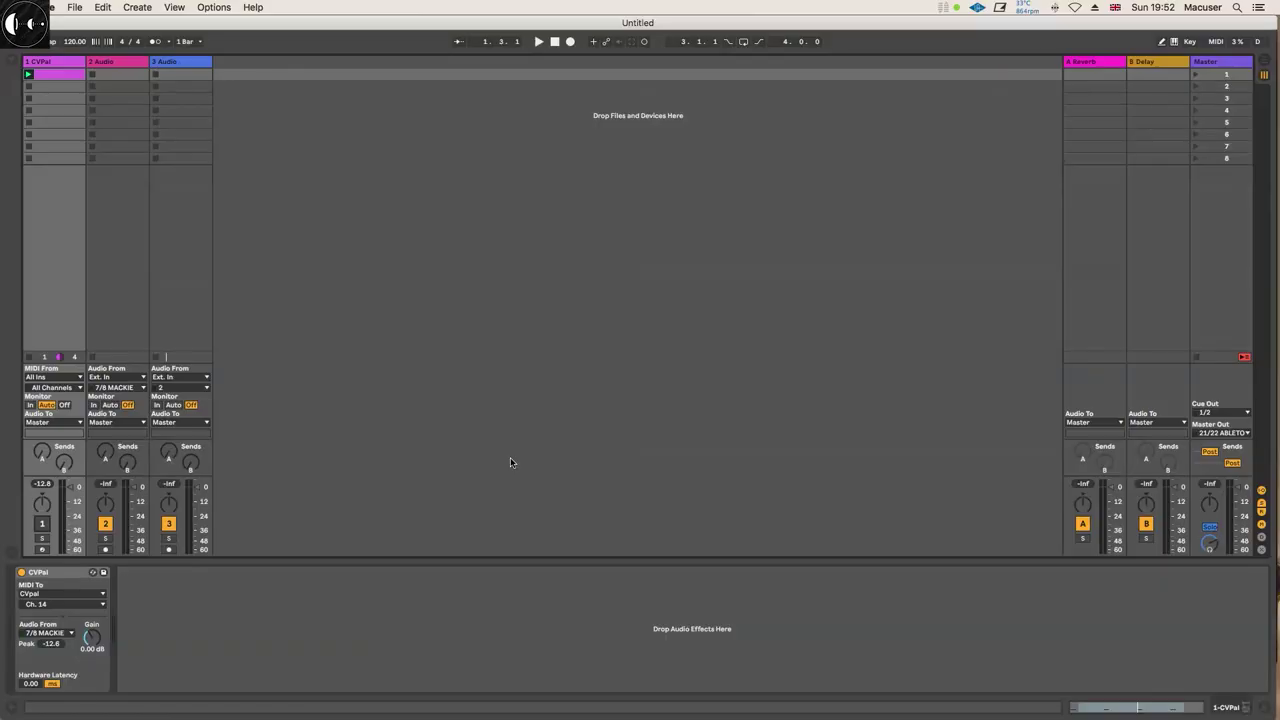
Play the CVPal clip's C2–G2 notes with the metronome on, then show the CVPal device
{"action": "double_click", "coordinate": [65, 77]}
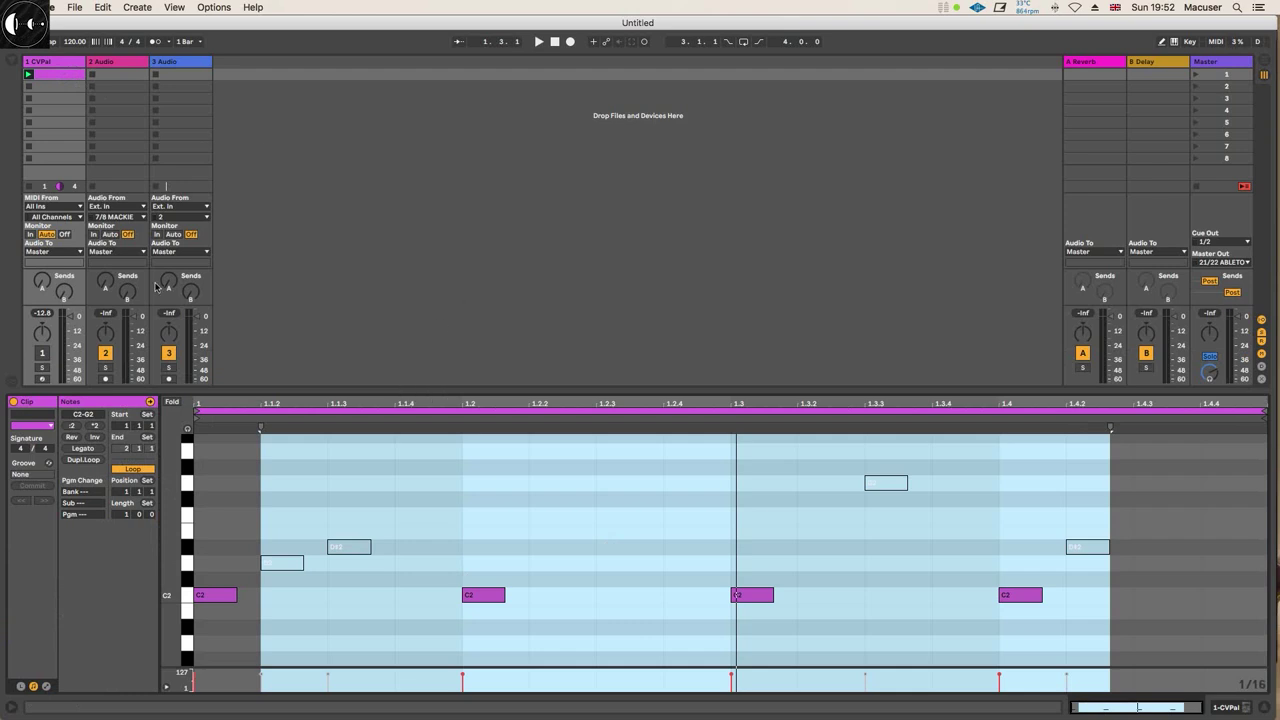
{"action": "left_click", "coordinate": [43, 353]}
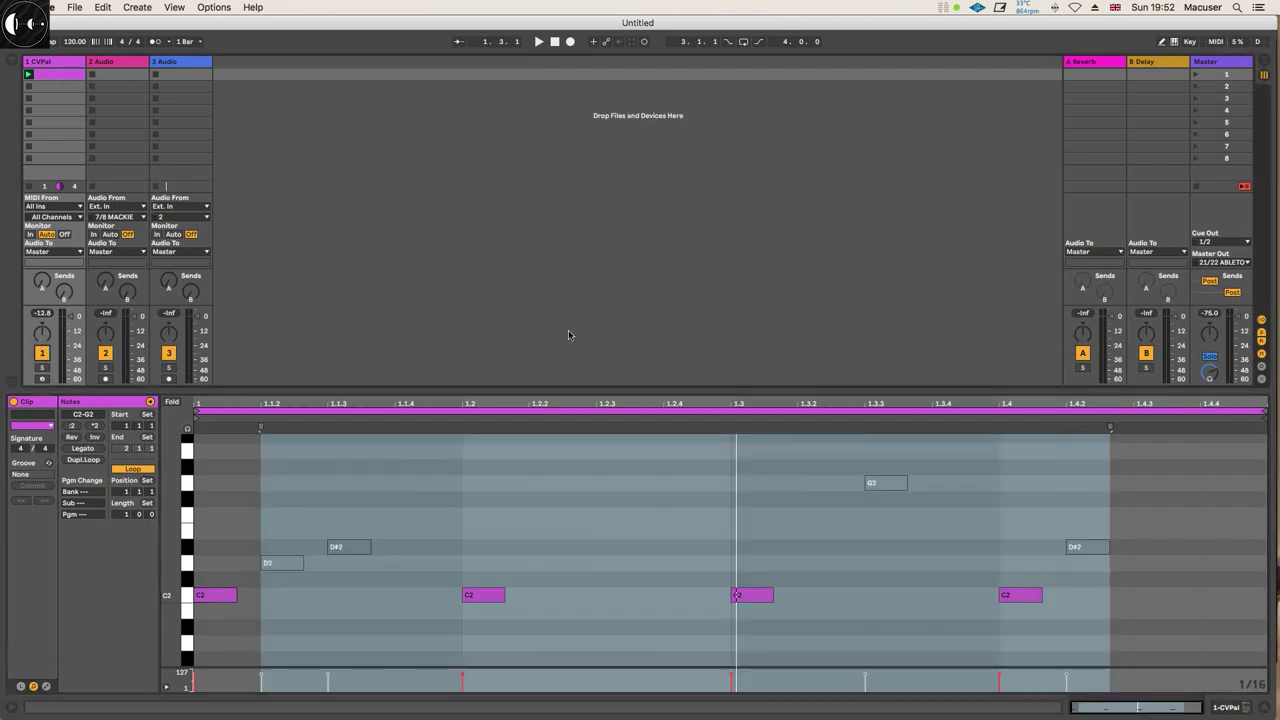
{"action": "key", "text": "space"}
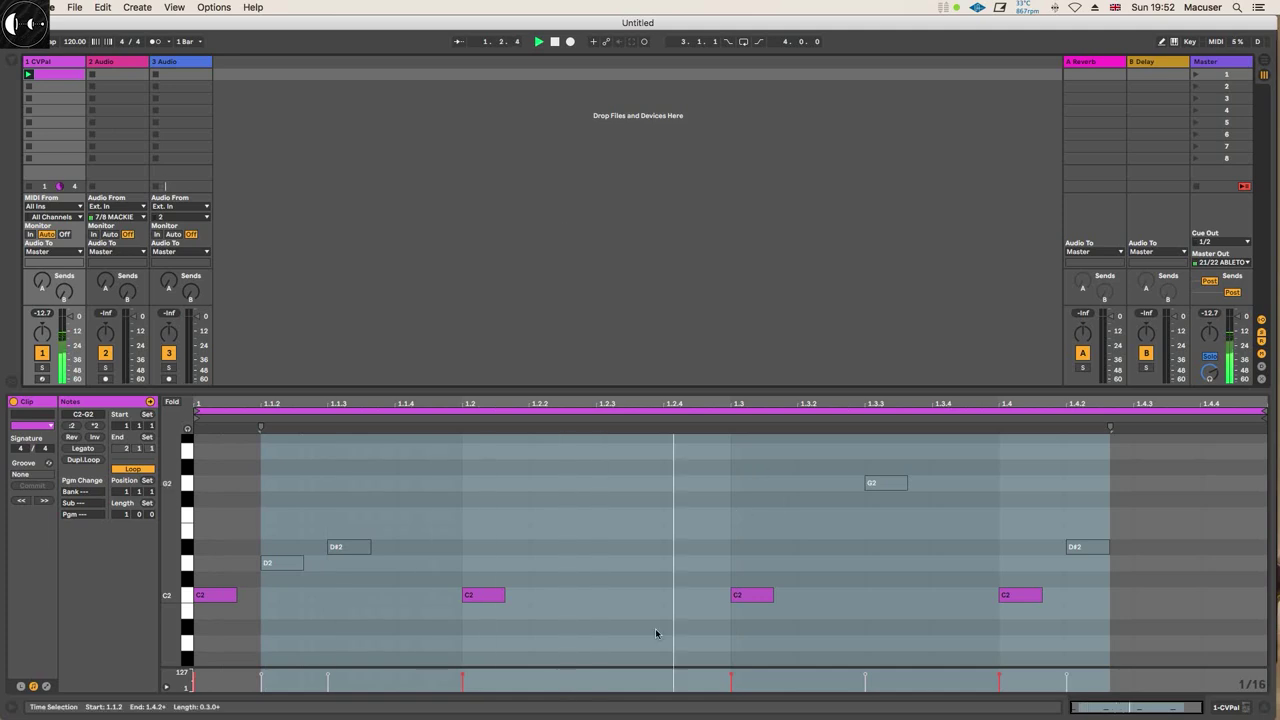
{"action": "left_click", "coordinate": [488, 609]}
{"action": "left_click", "coordinate": [556, 604]}
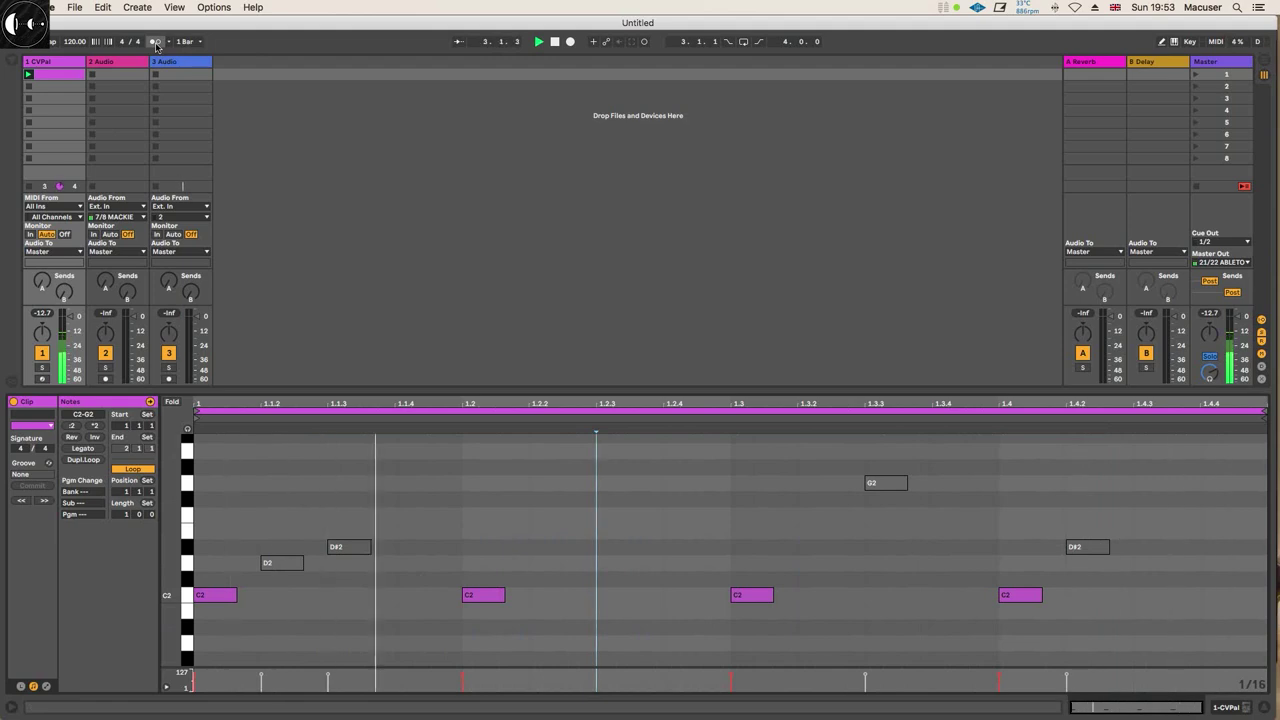
{"action": "left_click", "coordinate": [155, 41]}
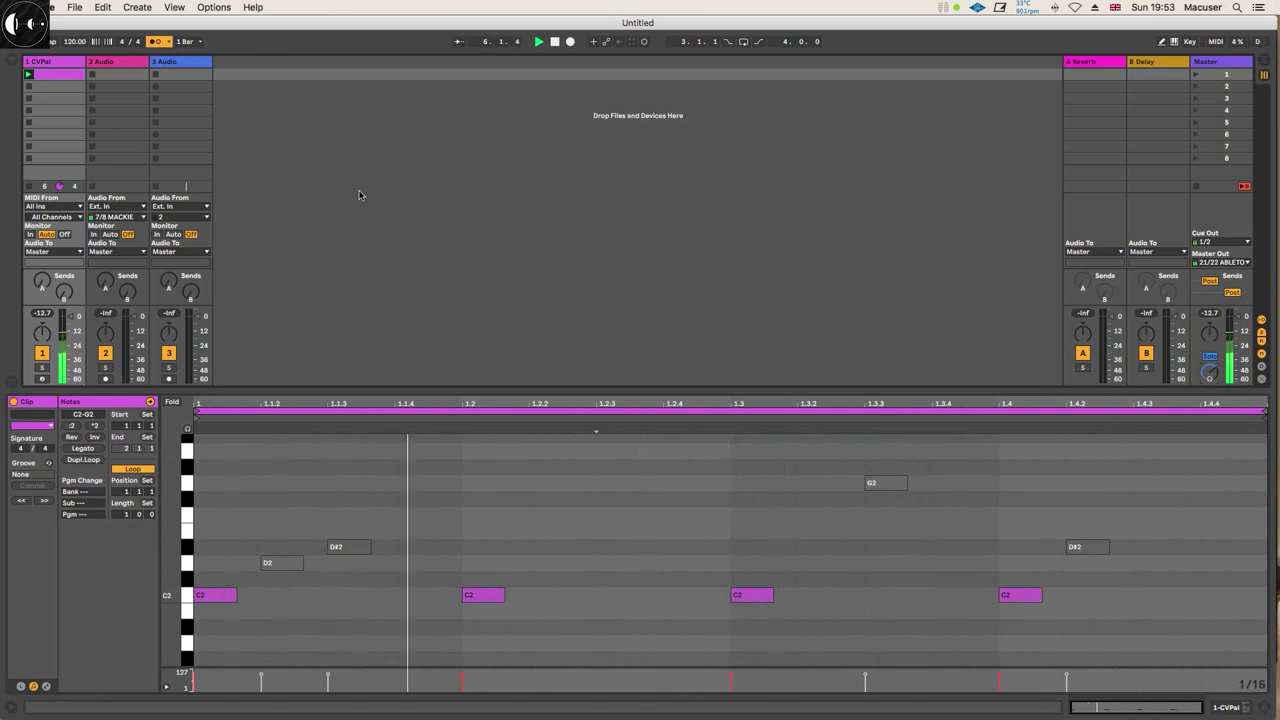
{"action": "key", "text": "shift+Tab"}
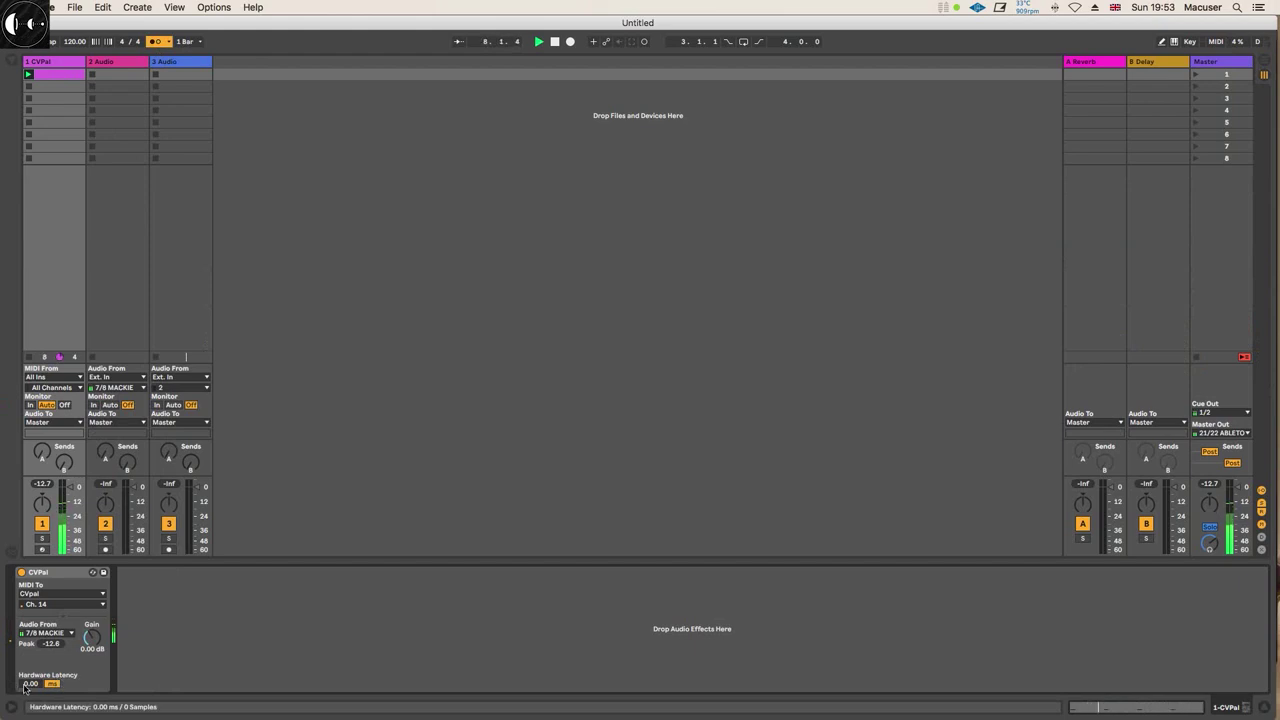
Stop playback, arm the 2 Audio track and record a click take into its first slot
{"action": "key", "text": "space"}
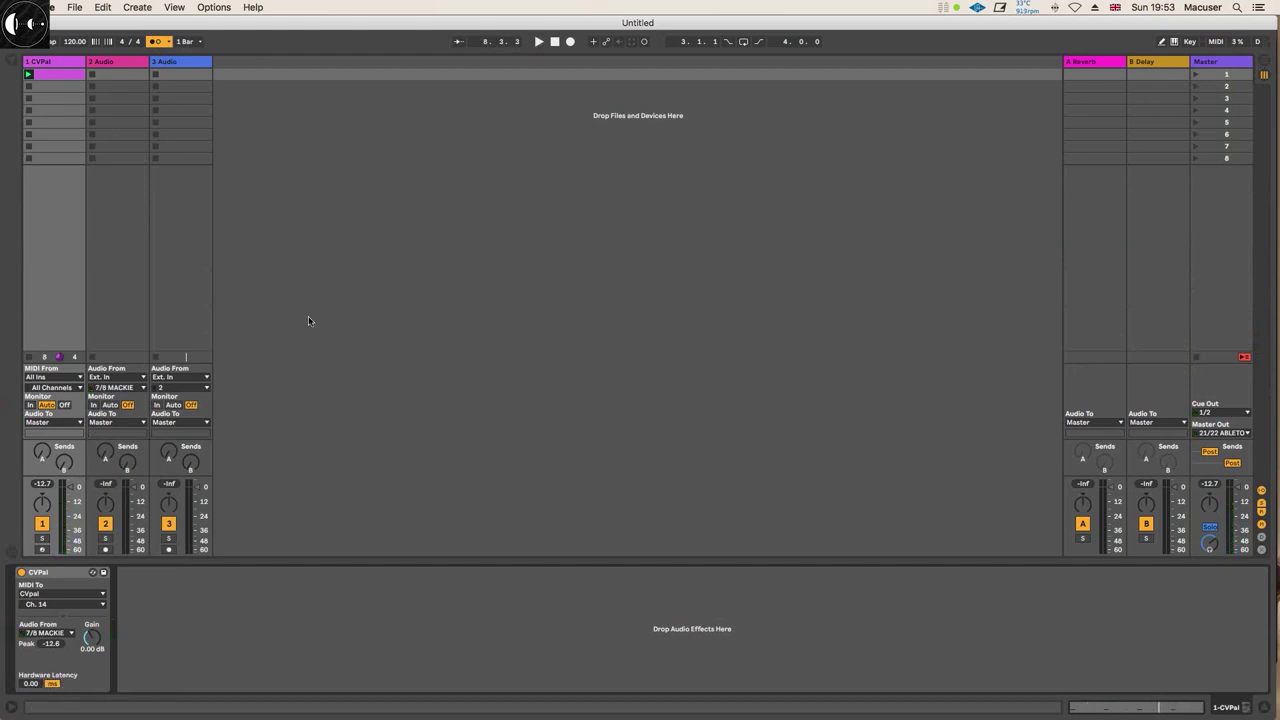
{"action": "left_click", "coordinate": [124, 62]}
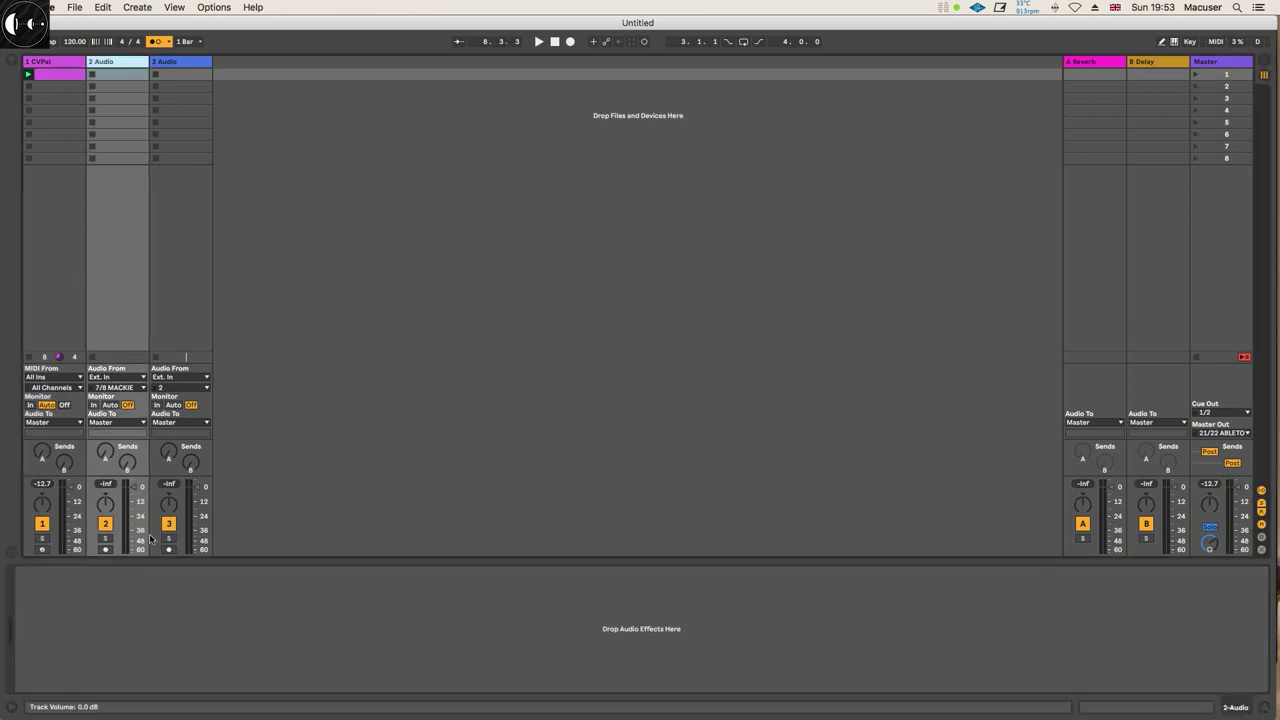
{"action": "left_click", "coordinate": [105, 549]}
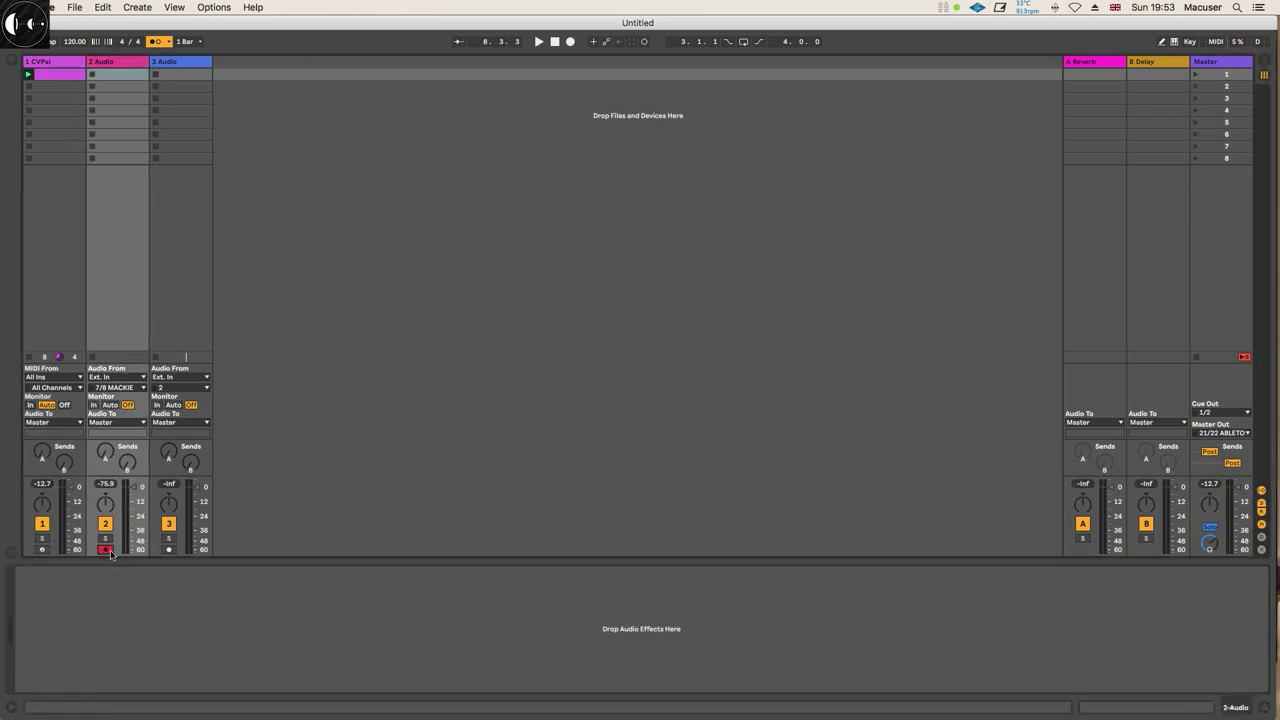
{"action": "left_click", "coordinate": [92, 75]}
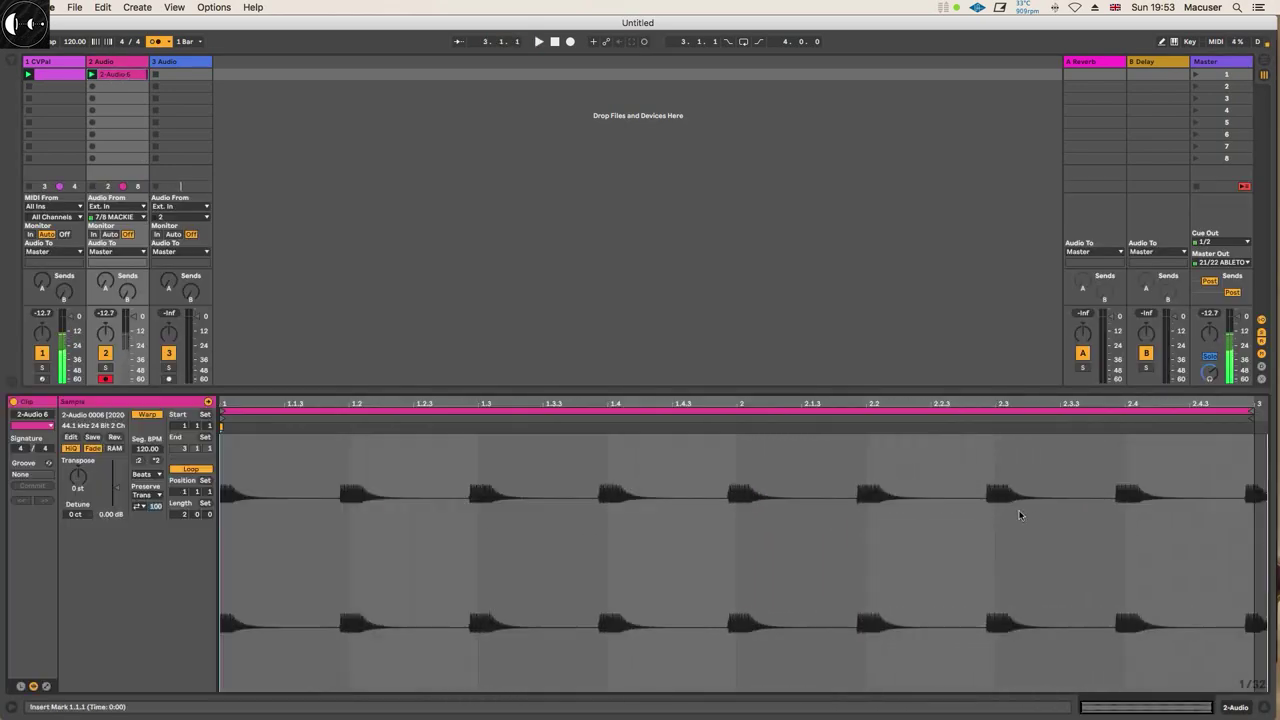
Zoom into the recorded click waveform to check its timing, then delete the clip
{"action": "left_click_drag", "start_coordinate": [986, 400], "coordinate": [990, 403]}
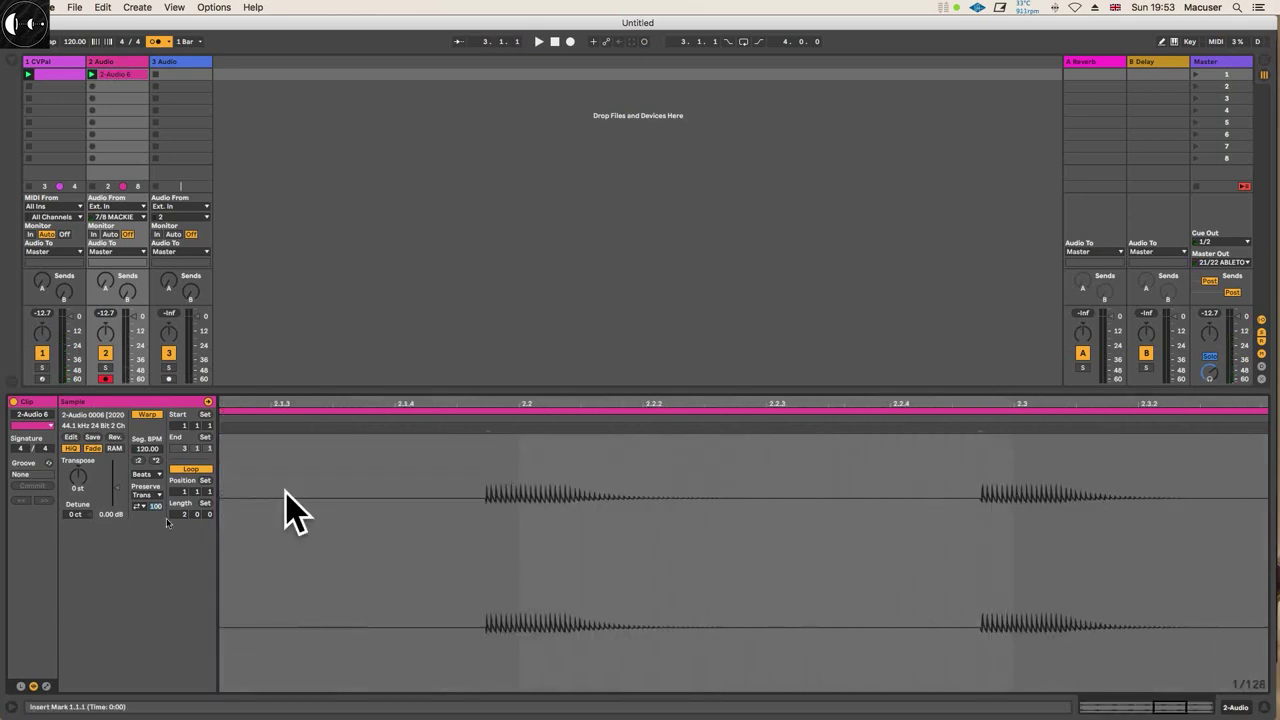
{"action": "scroll", "coordinate": [309, 505], "scroll_direction": "right", "scroll_amount": 2}
{"action": "scroll", "coordinate": [309, 505], "scroll_direction": "left", "scroll_amount": 5}
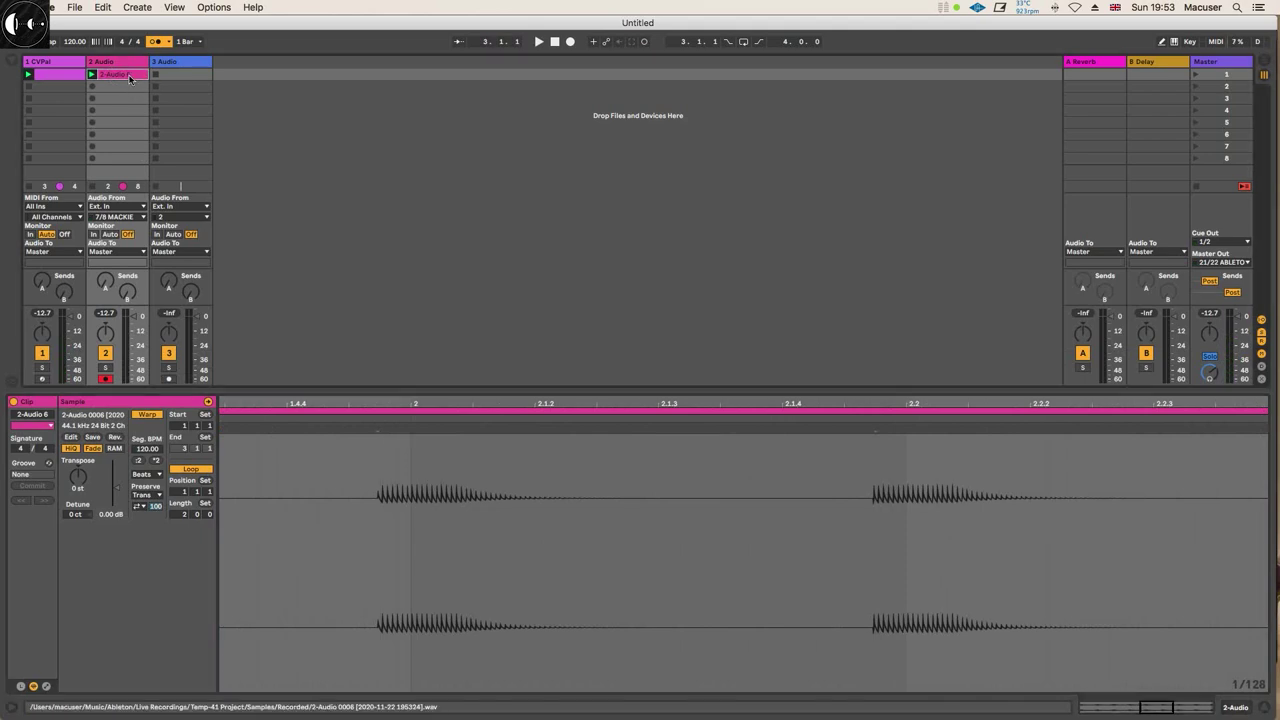
{"action": "key", "text": "BackSpace"}
{"action": "left_click", "coordinate": [48, 7]}
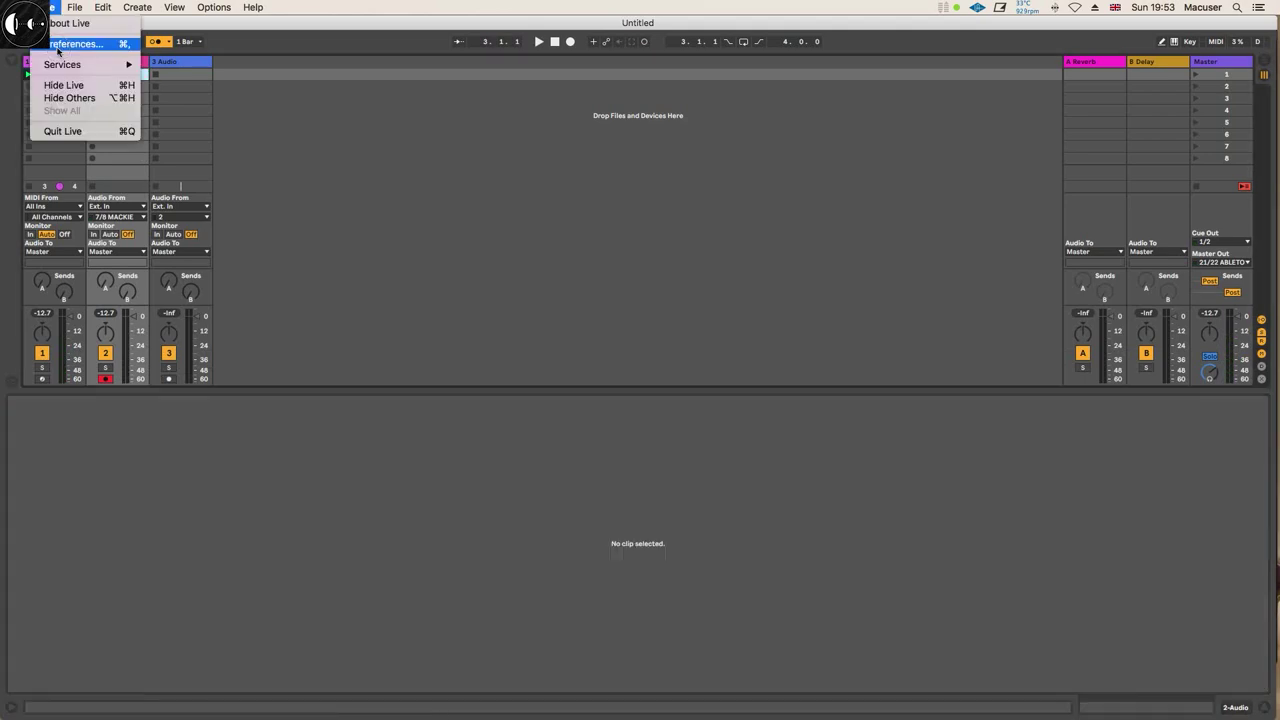
Set Driver Error Compensation to -10.00 ms in Live's Audio preferences
{"action": "left_click", "coordinate": [60, 44]}
{"action": "left_click", "coordinate": [489, 221]}
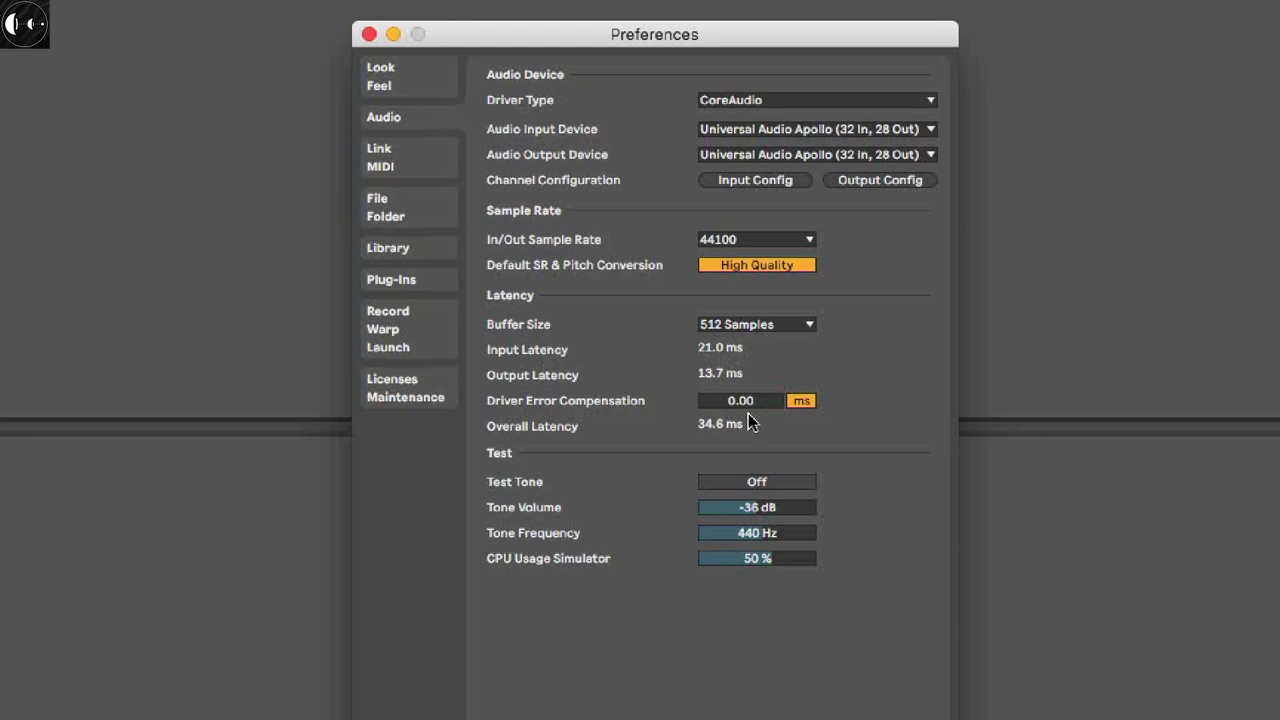
{"action": "left_click_drag", "start_coordinate": [733, 401], "coordinate": [740, 411]}
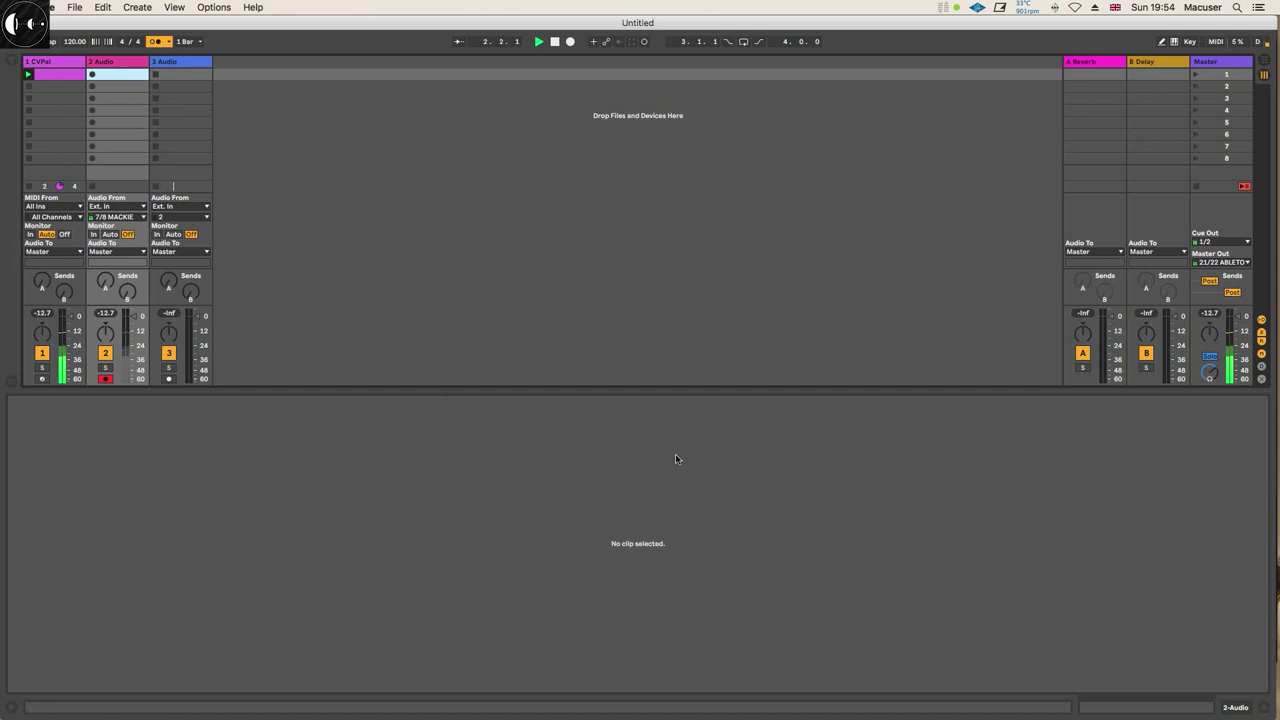
Raise the CVPal device's Hardware Latency to 36.00 ms
{"action": "left_click", "coordinate": [55, 63]}
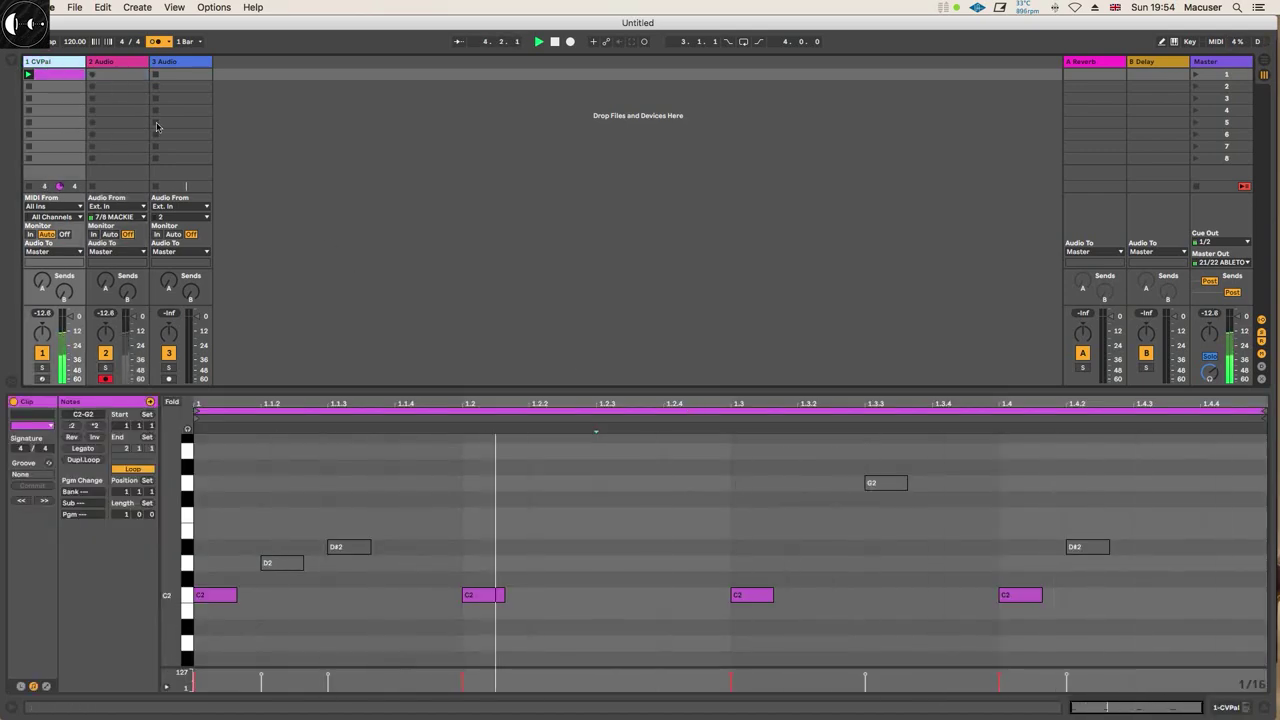
{"action": "left_click", "coordinate": [58, 64]}
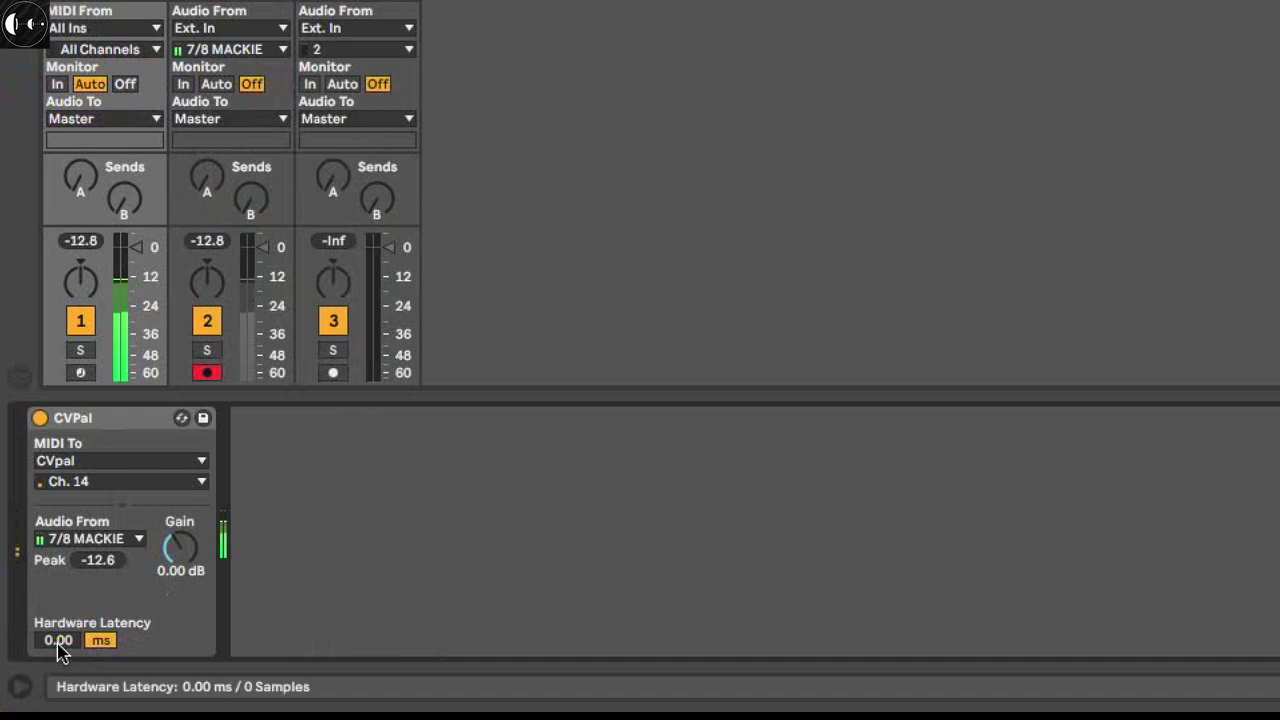
{"action": "left_click_drag", "start_coordinate": [28, 686], "coordinate": [58, 646]}
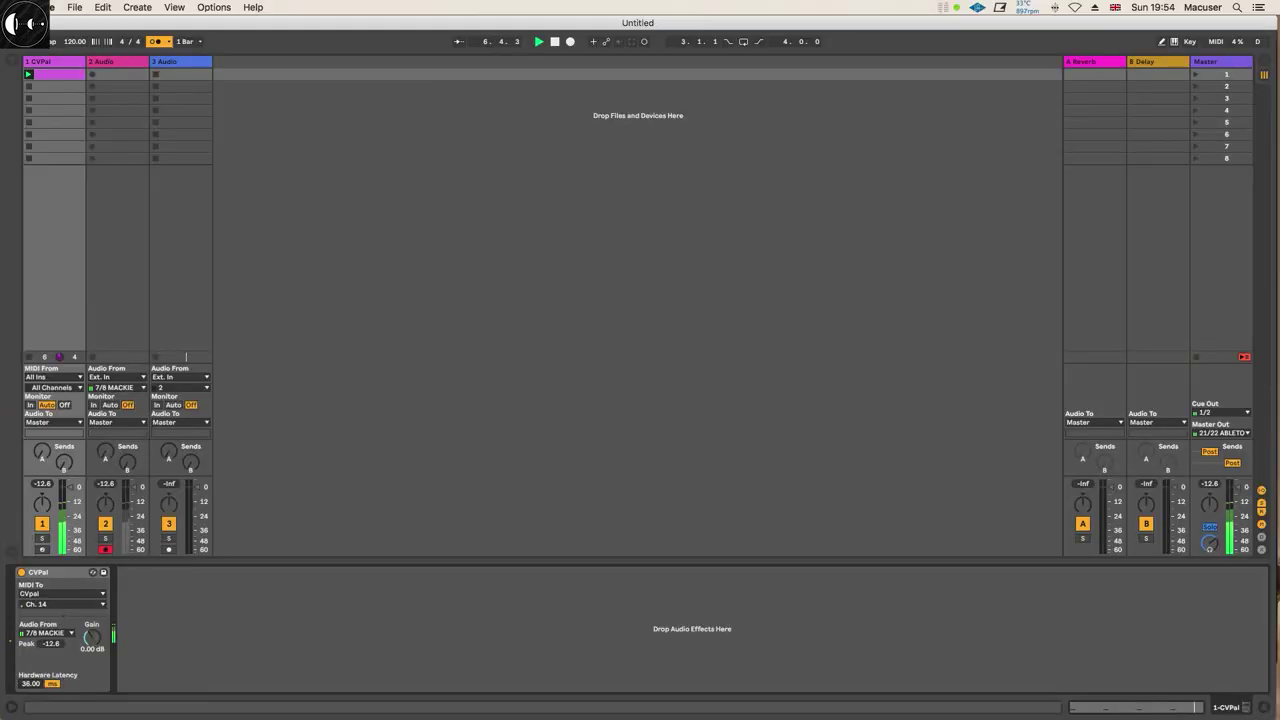
Set Driver Error Compensation to -35.00 ms in the Audio preferences and close them
{"action": "left_click", "coordinate": [42, 7]}
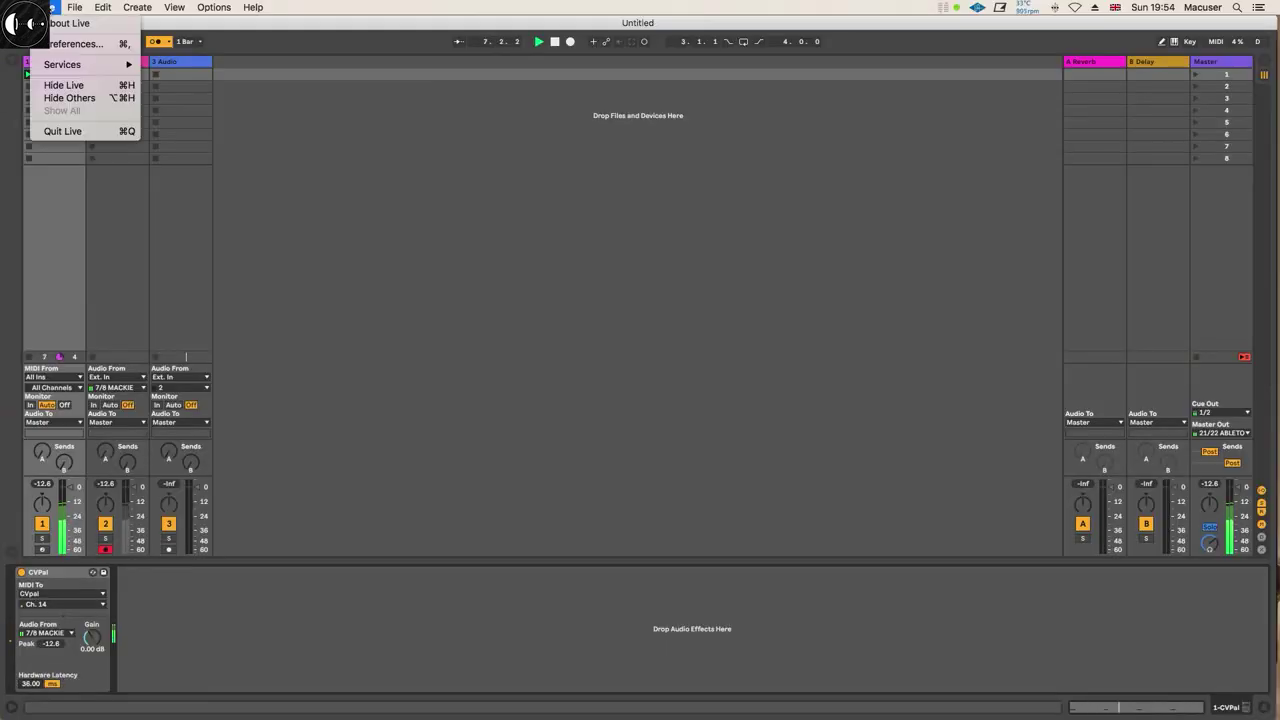
{"action": "left_click", "coordinate": [60, 44]}
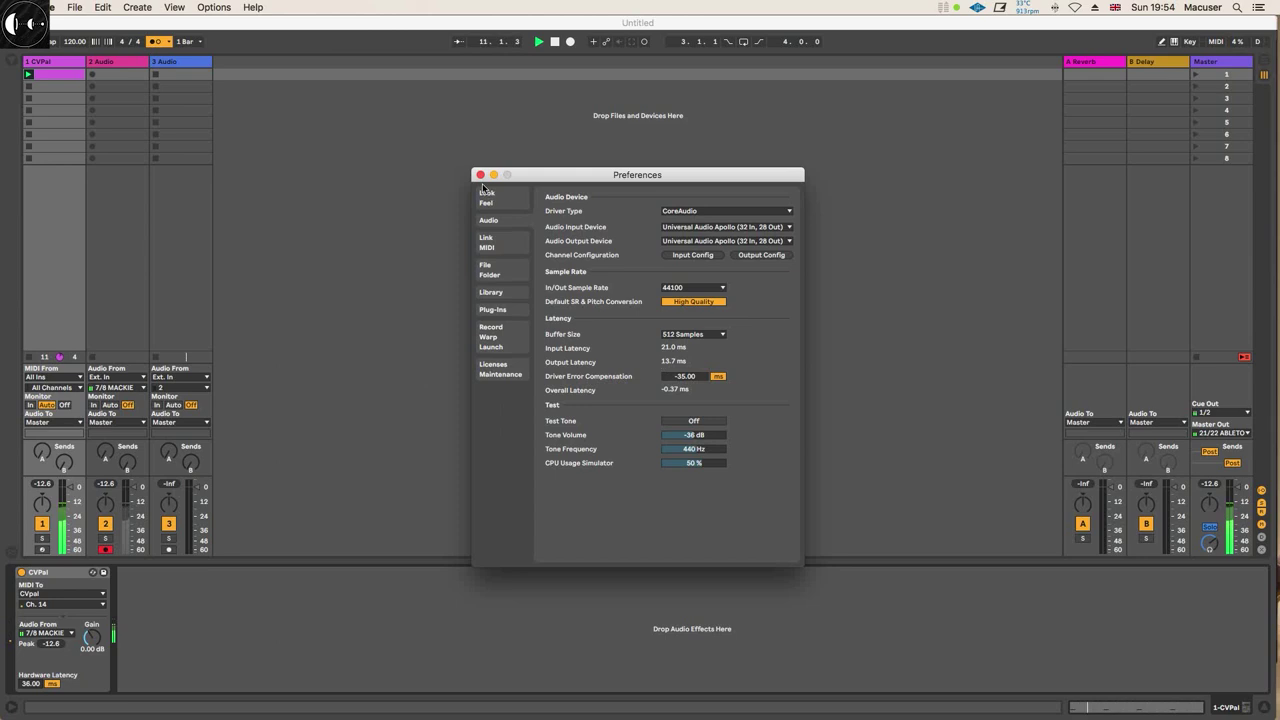
{"action": "left_click", "coordinate": [480, 175]}
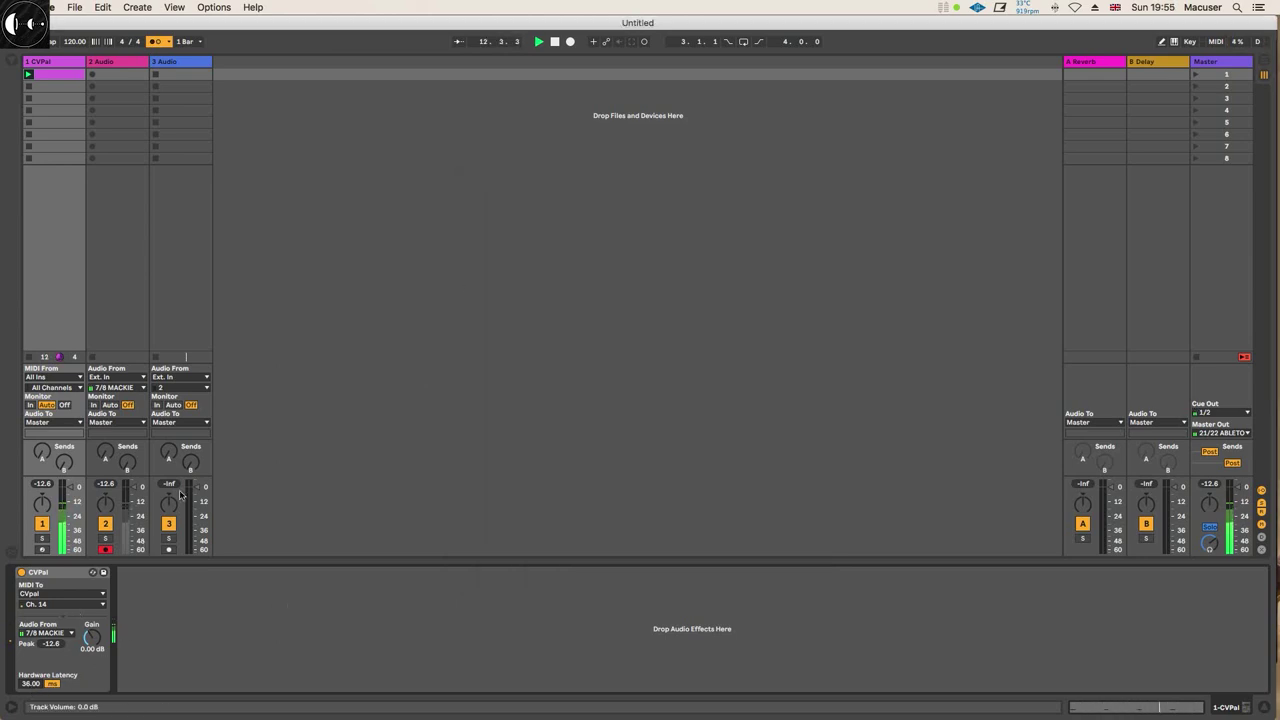
Record a new click take, 2-Audio 7, on track 2 and zoom in and out on its onsets
{"action": "left_click", "coordinate": [96, 78]}
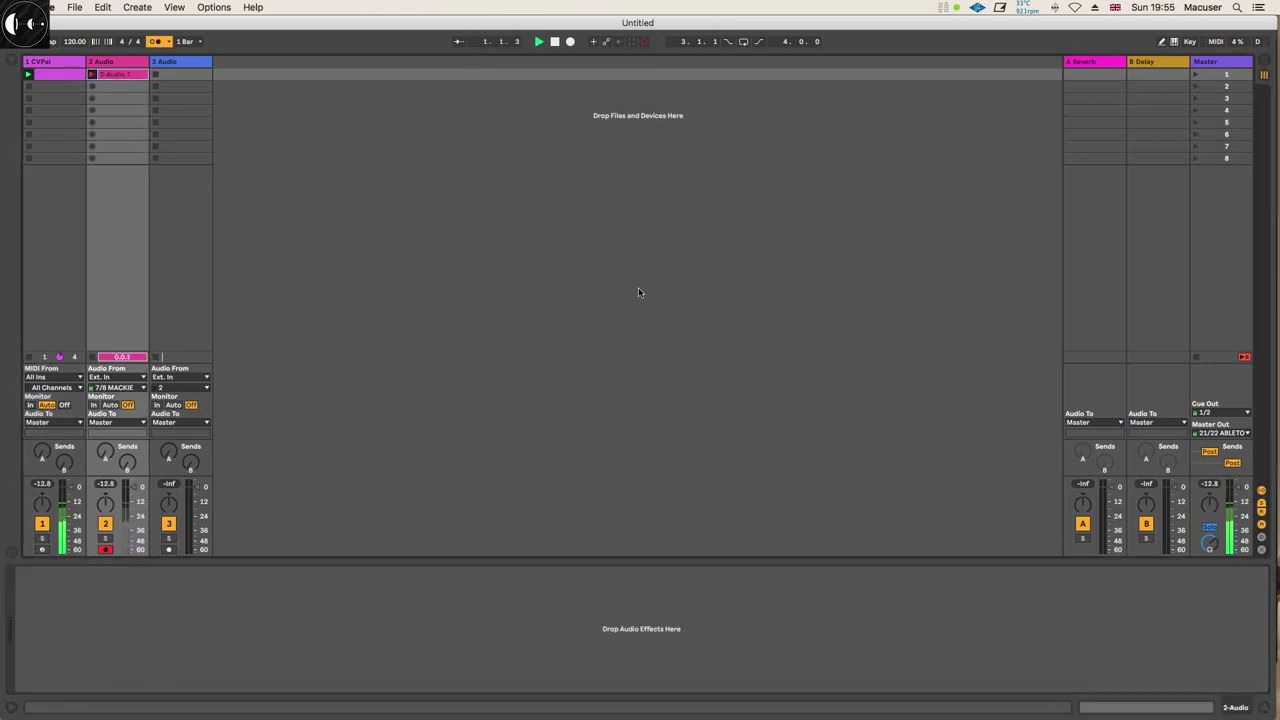
{"action": "left_click", "coordinate": [137, 79]}
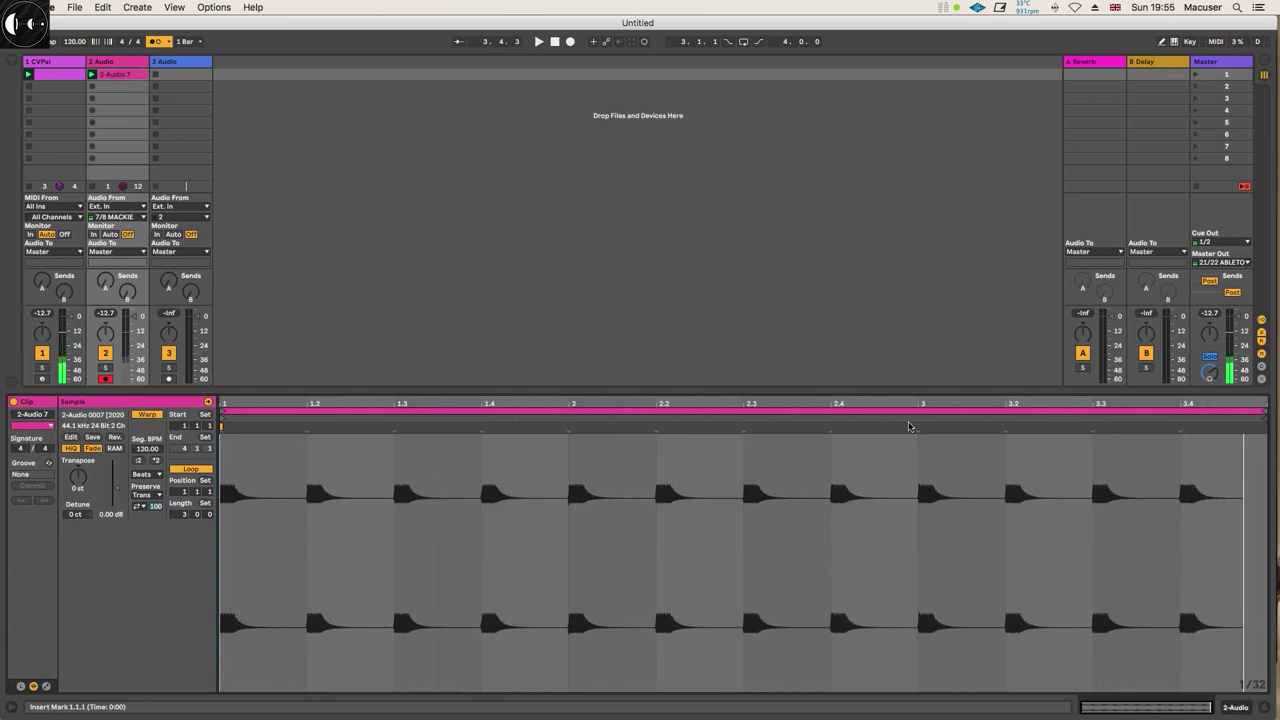
{"action": "left_click_drag", "start_coordinate": [920, 404], "coordinate": [838, 504]}
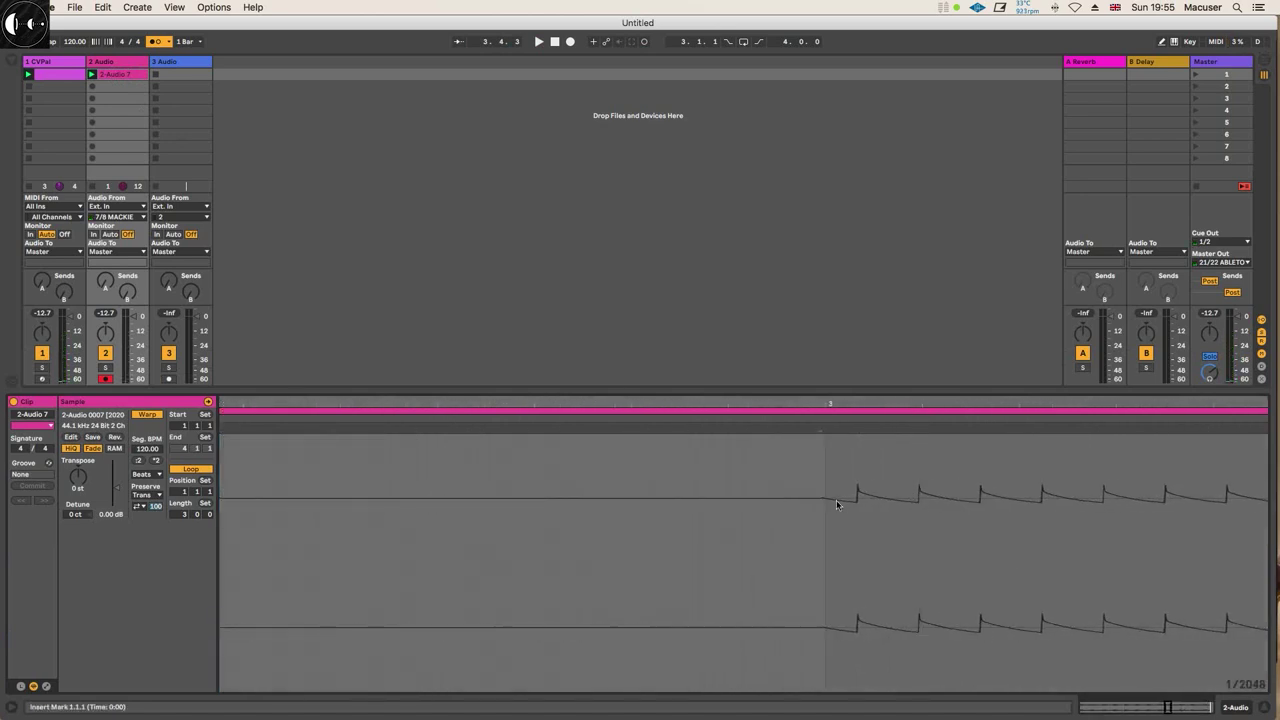
{"action": "left_click_drag", "start_coordinate": [829, 403], "coordinate": [569, 398]}
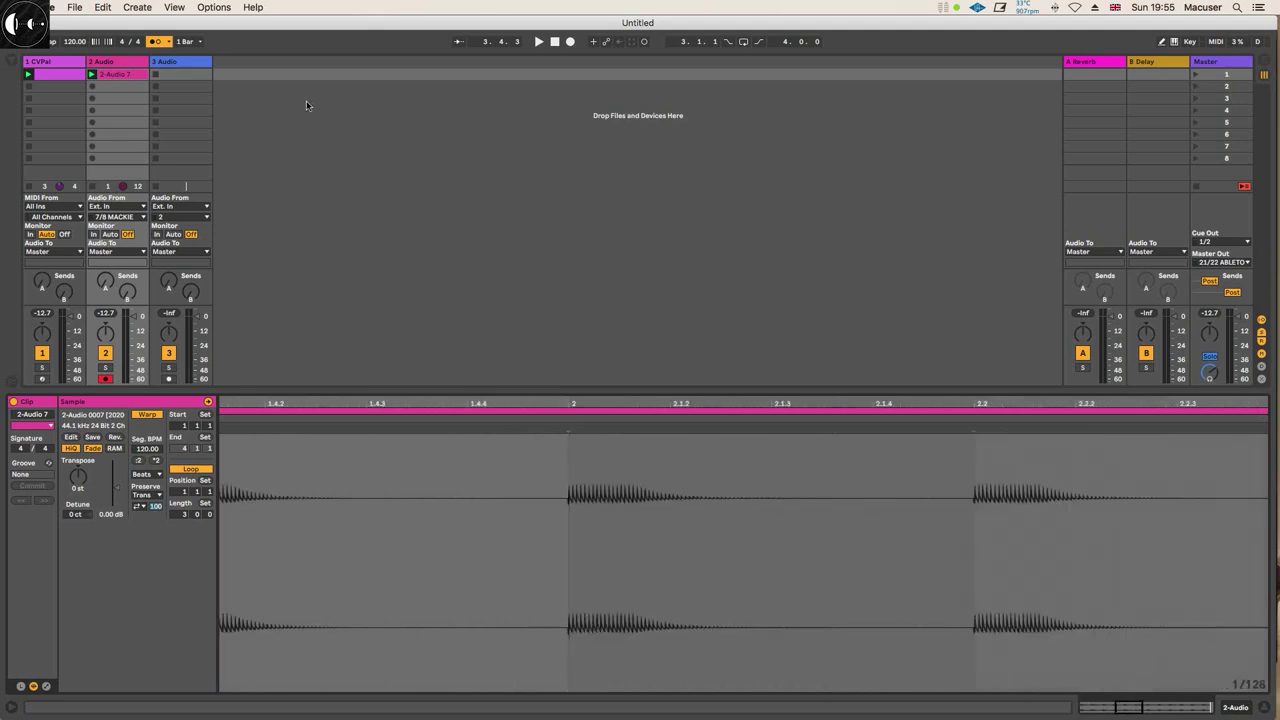
{"action": "left_click", "coordinate": [48, 7]}
Close Preferences, then zero the CVPal Hardware Latency and undo it back to 35 ms
{"action": "left_click", "coordinate": [70, 44]}
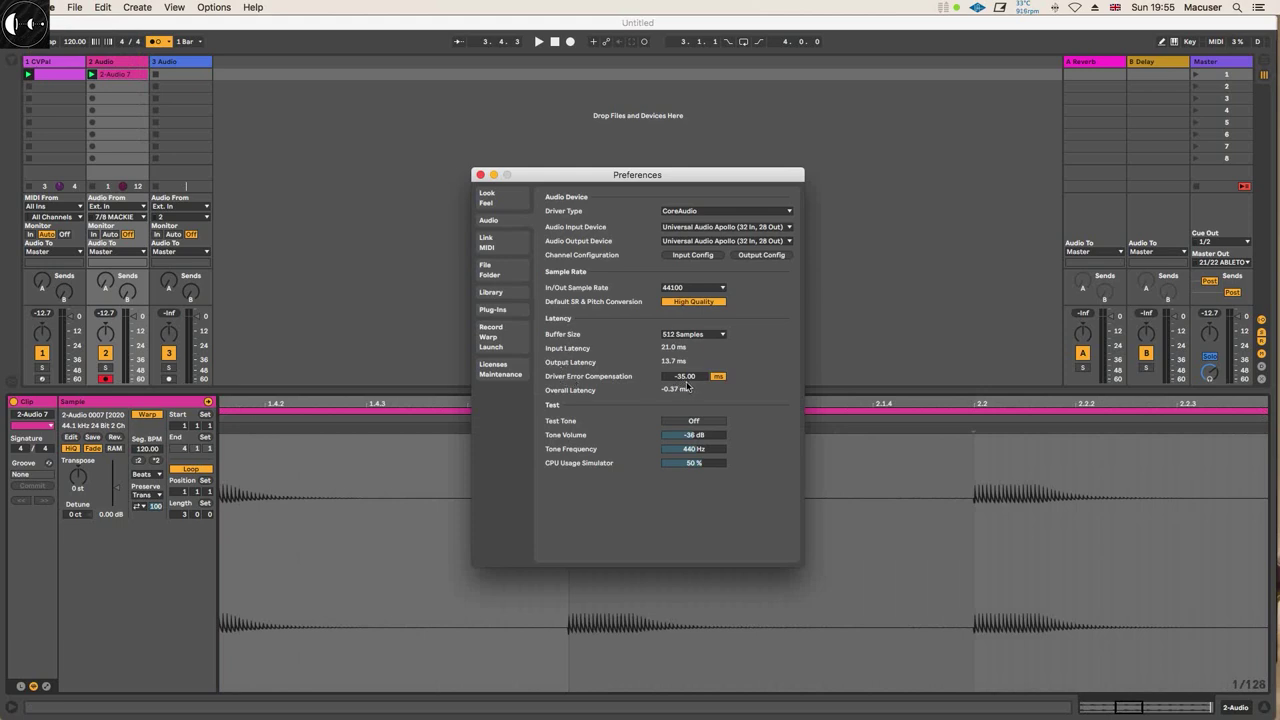
{"action": "left_click", "coordinate": [480, 176]}
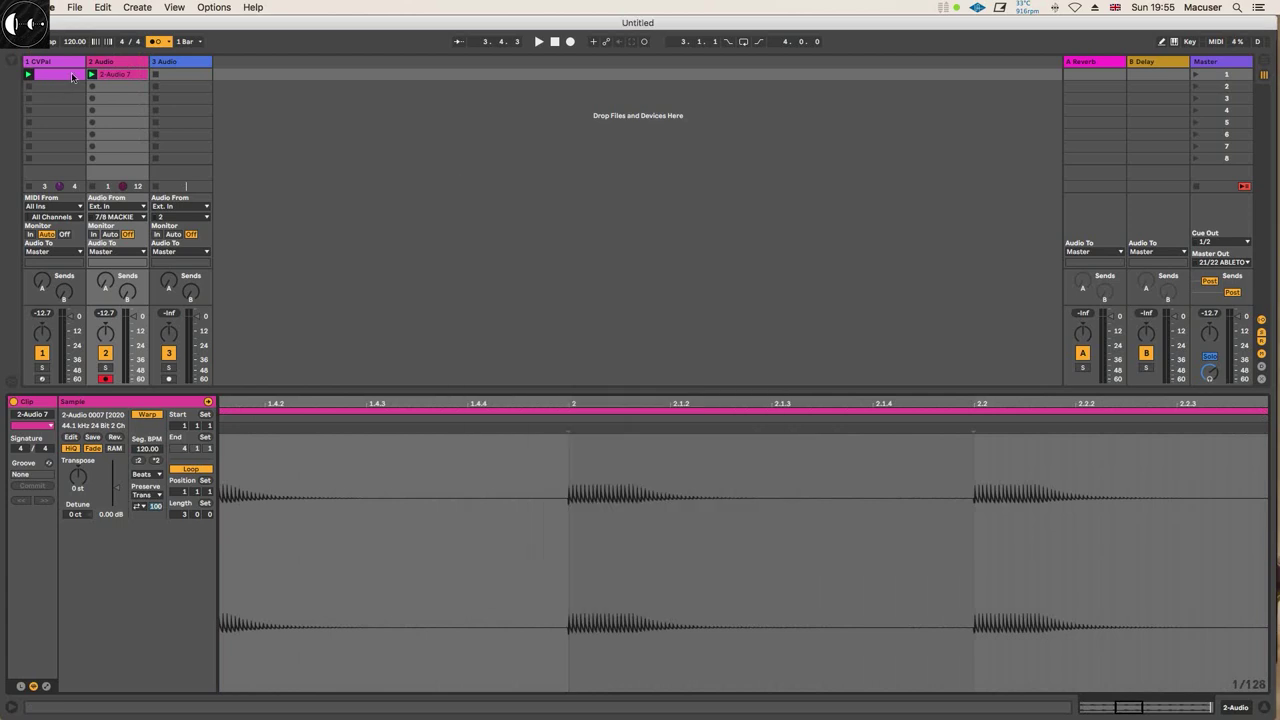
{"action": "left_click", "coordinate": [75, 76]}
{"action": "key", "text": "shift+Tab"}
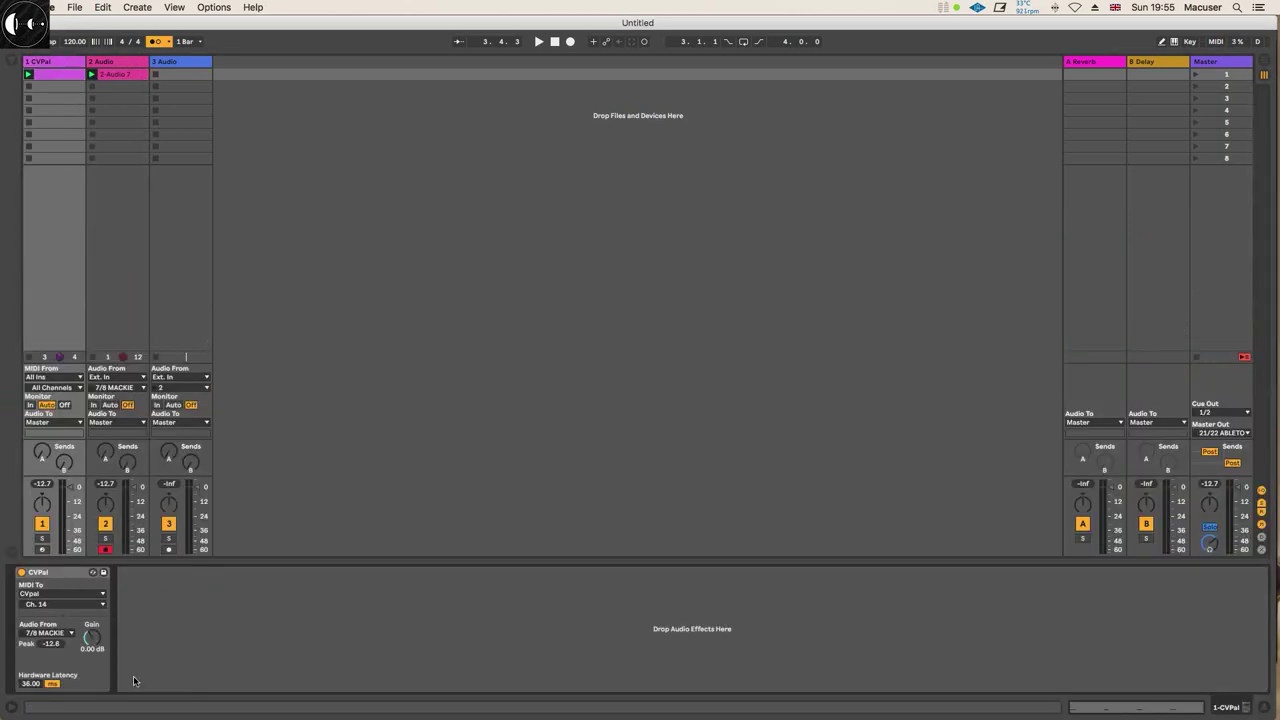
{"action": "left_click", "coordinate": [30, 686]}
{"action": "key", "text": "Delete"}
{"action": "key", "text": "super+z"}
Delete the 2-Audio 7 clip, record a new take, 2-Audio 8, and zoom into its pulses
{"action": "left_click", "coordinate": [124, 80]}
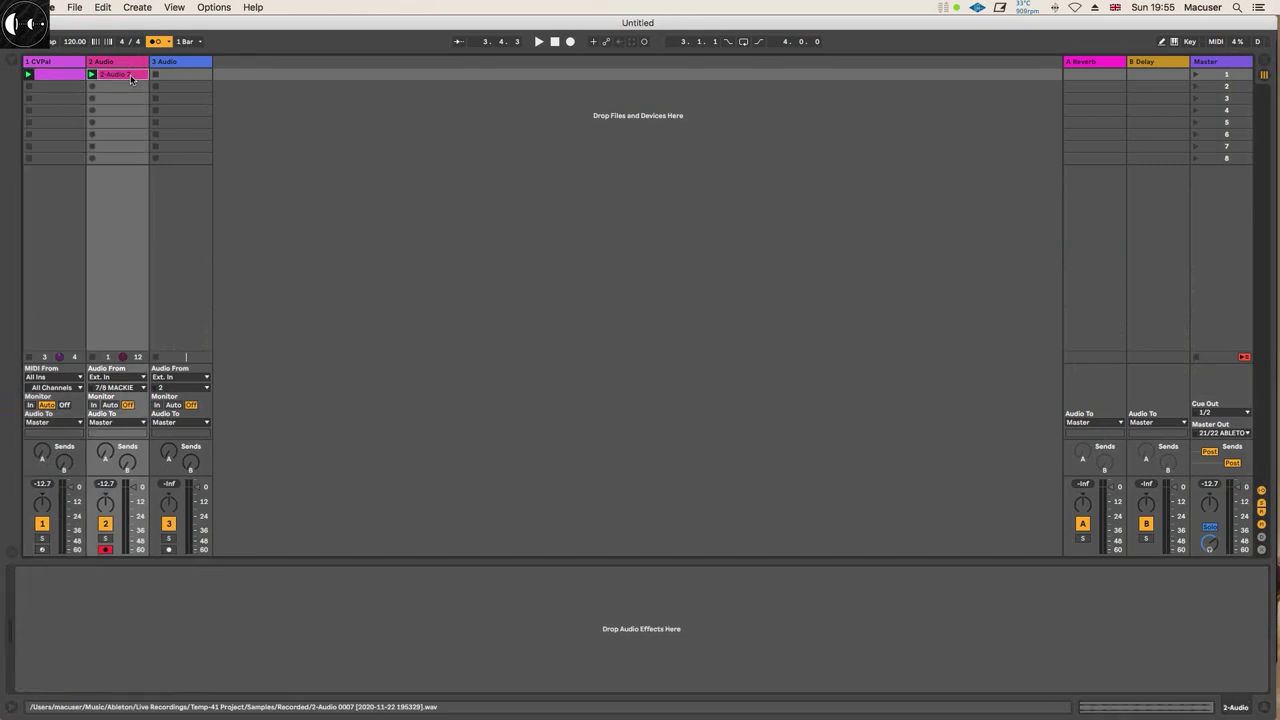
{"action": "key", "text": "Delete"}
{"action": "left_click", "coordinate": [92, 75]}
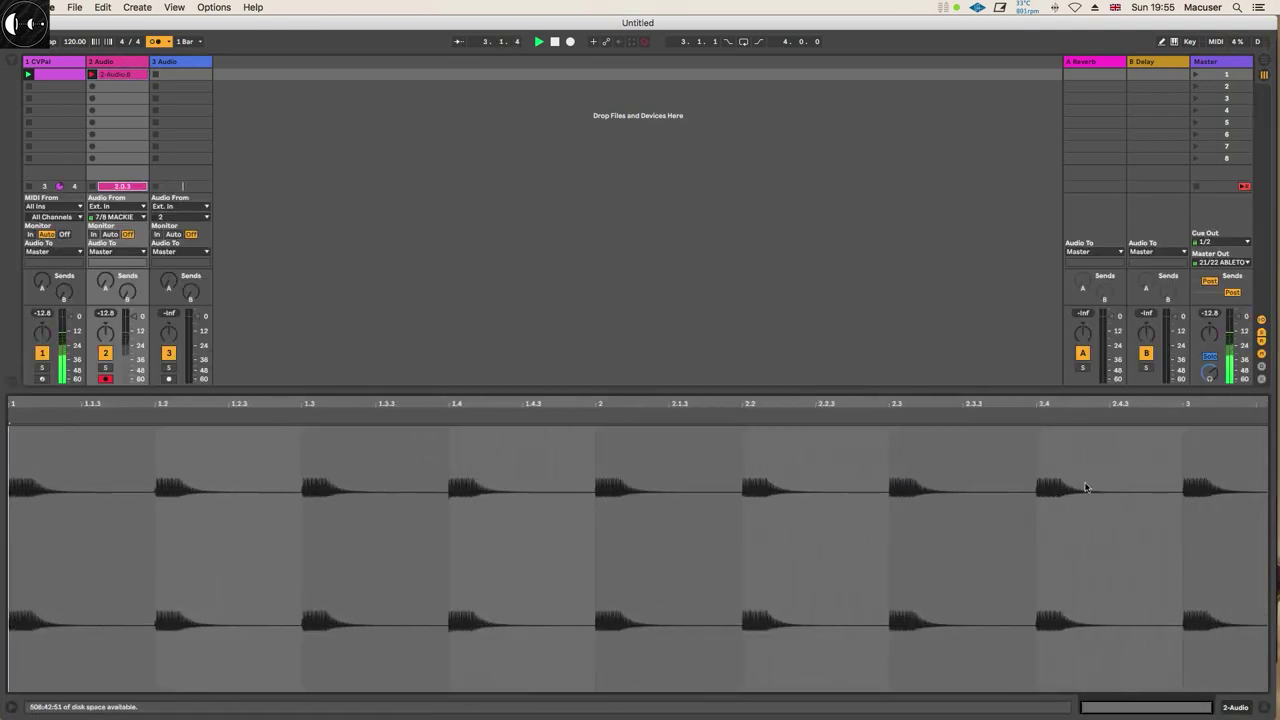
{"action": "key", "text": "space"}
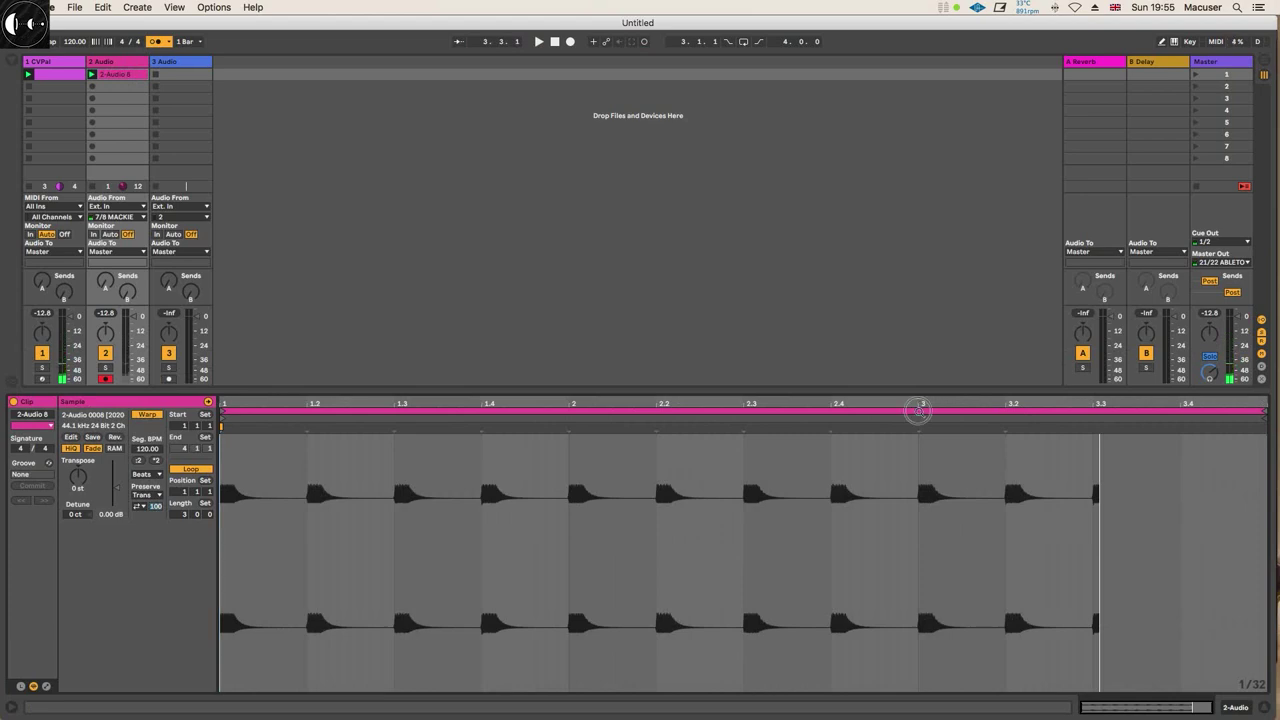
{"action": "left_click_drag", "start_coordinate": [914, 406], "coordinate": [811, 446]}
{"action": "left_click_drag", "start_coordinate": [728, 406], "coordinate": [728, 406]}
{"action": "left_click_drag", "start_coordinate": [886, 406], "coordinate": [885, 398]}
Zoom to the clock pulse at beat 2.3, mark its onset, then zoom out and play the set
{"action": "left_click_drag", "start_coordinate": [684, 407], "coordinate": [679, 404]}
{"action": "left_click_drag", "start_coordinate": [580, 490], "coordinate": [566, 491]}
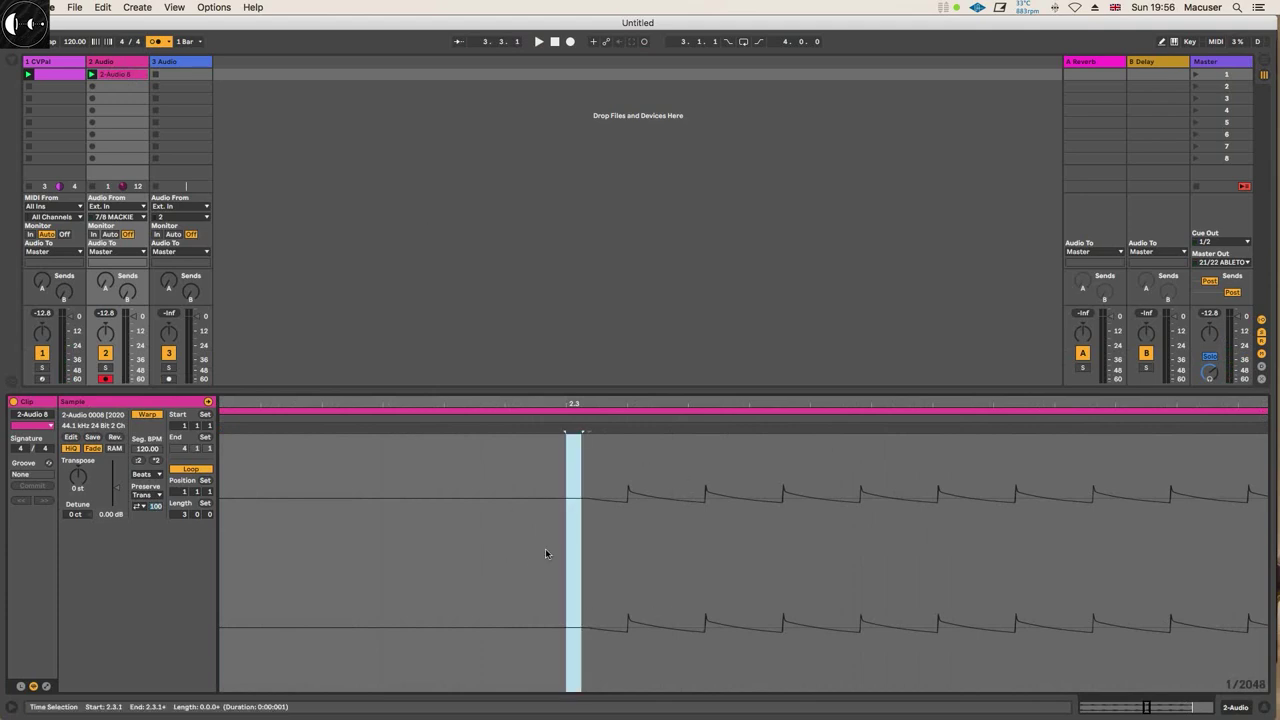
{"action": "double_click", "coordinate": [598, 389]}
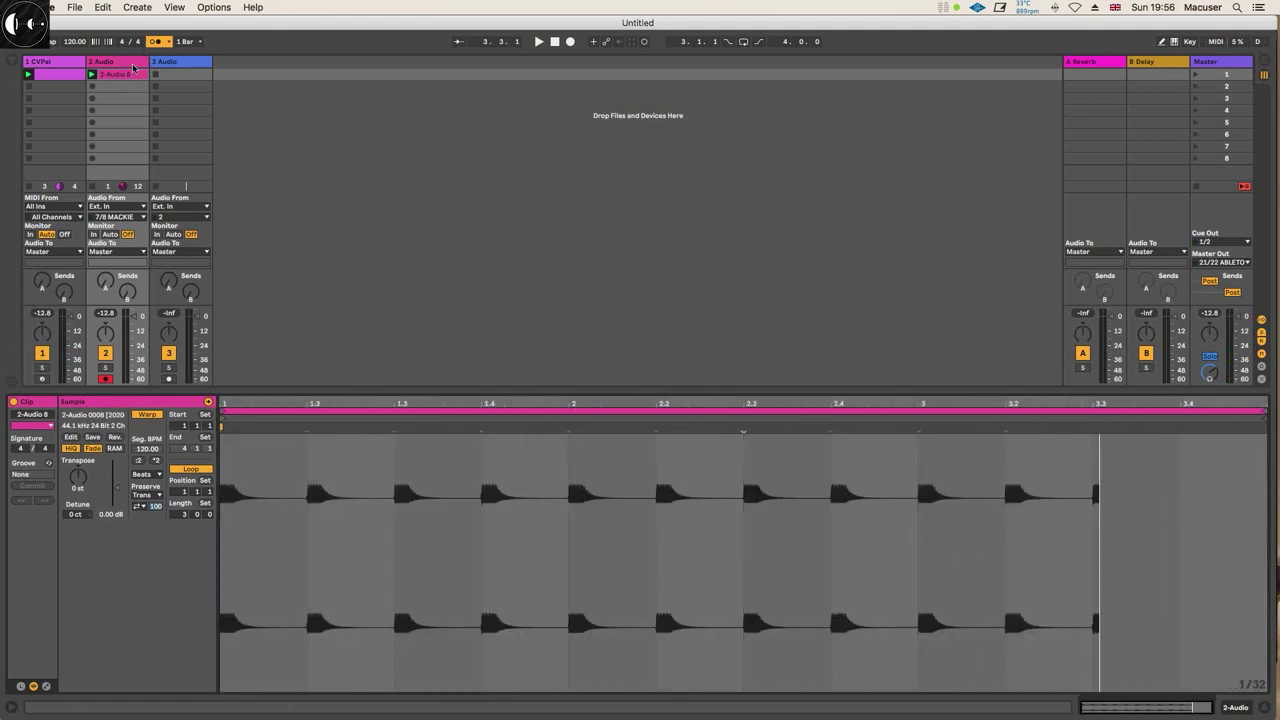
{"action": "key", "text": "space"}
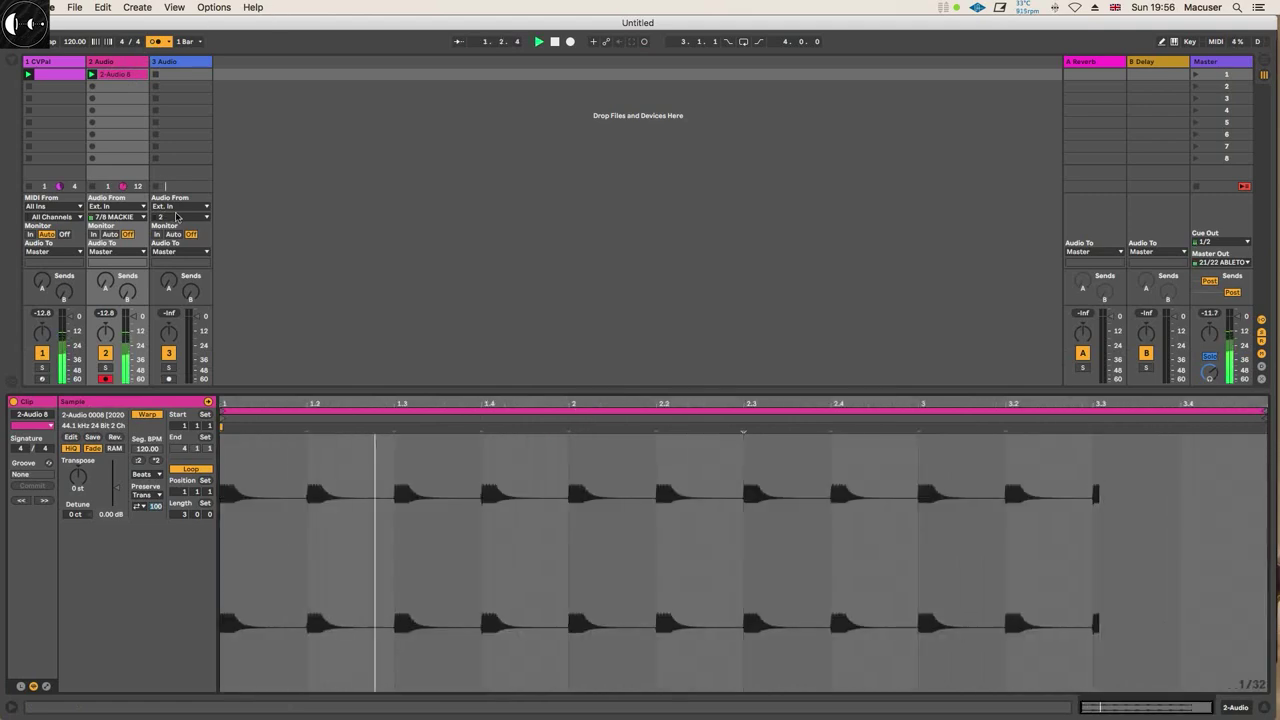
{"action": "left_click", "coordinate": [751, 560]}
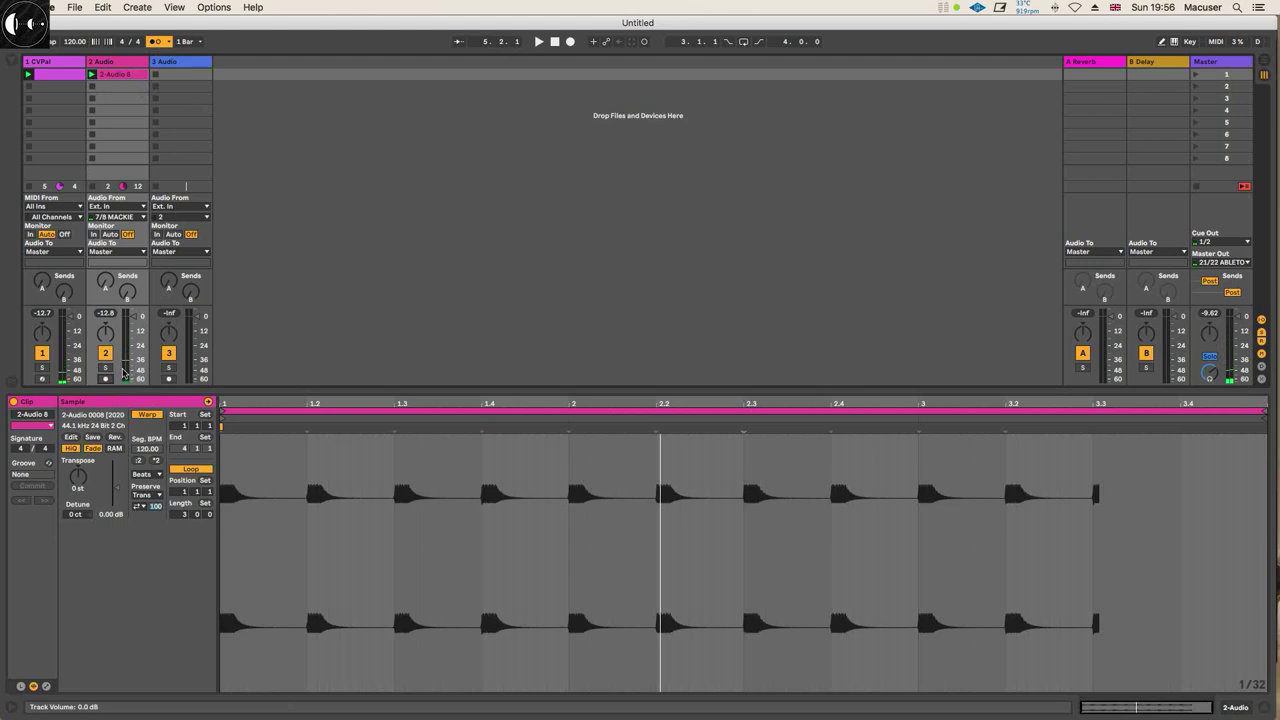
Select the CVPal clip's D2, D#2 and G2 notes, deactivate the 2 Audio track, and play
{"action": "left_click", "coordinate": [50, 74]}
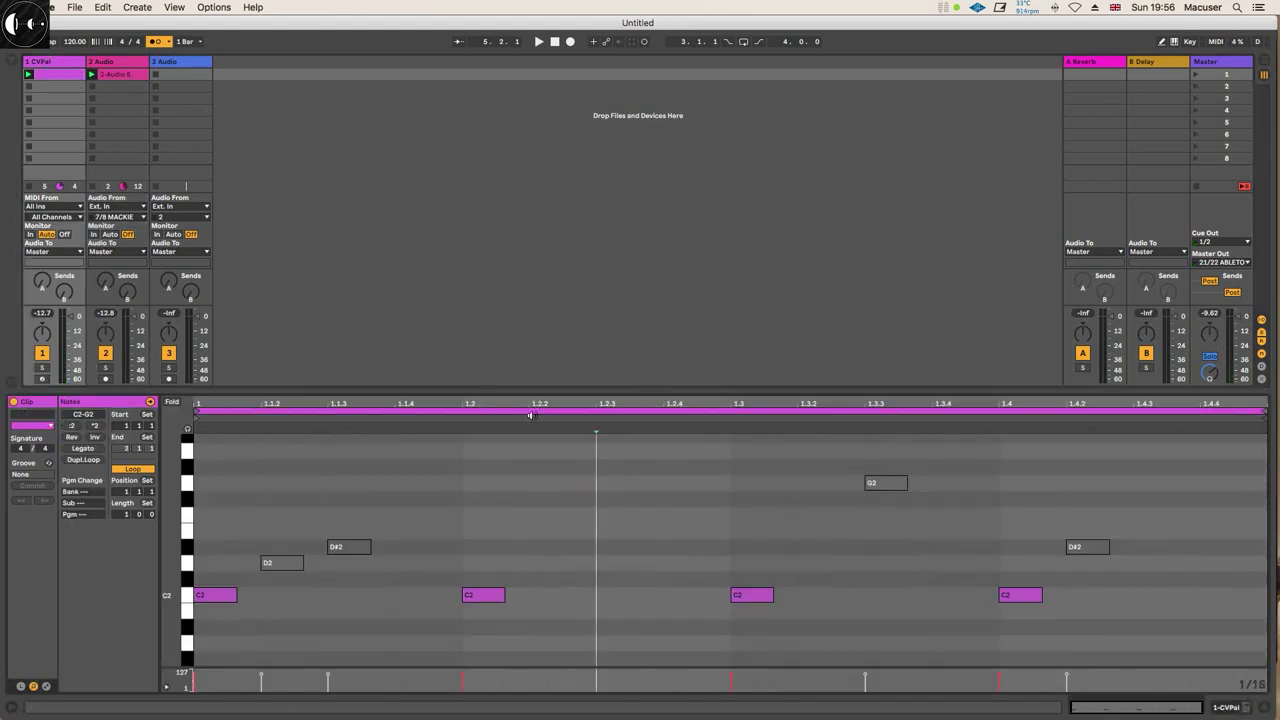
{"action": "left_click_drag", "start_coordinate": [1134, 568], "coordinate": [270, 495]}
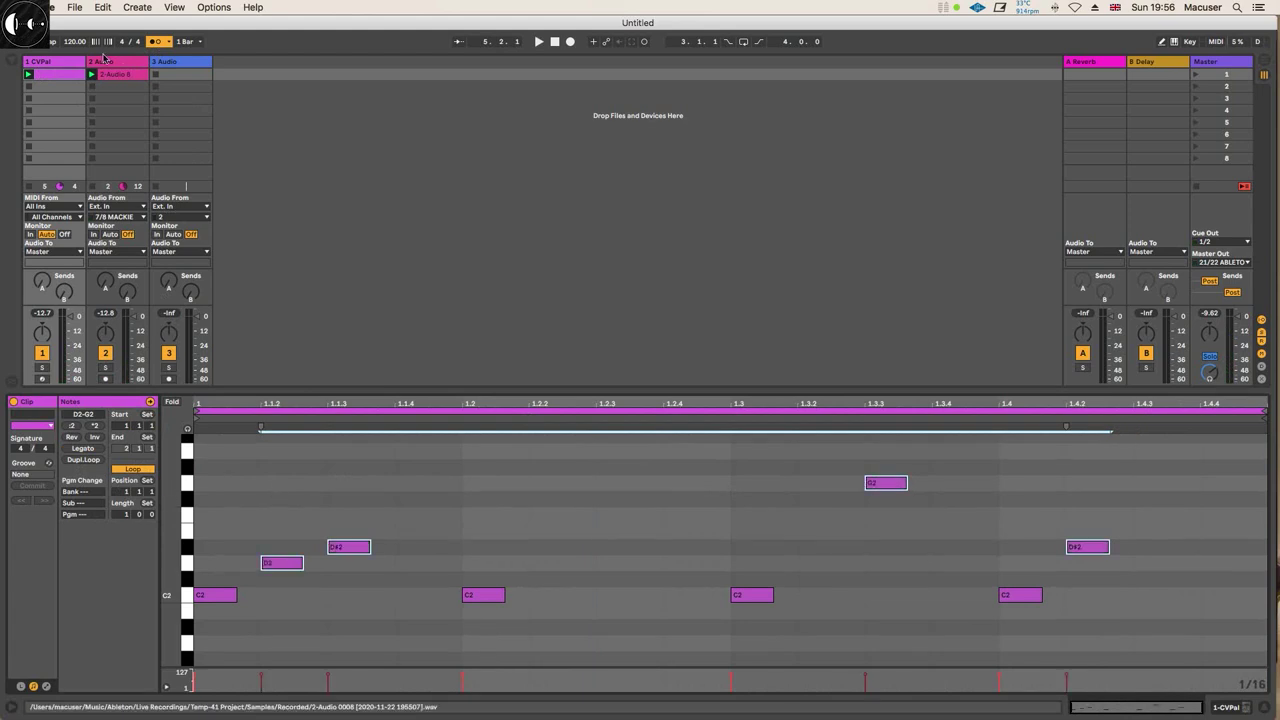
{"action": "left_click", "coordinate": [106, 352]}
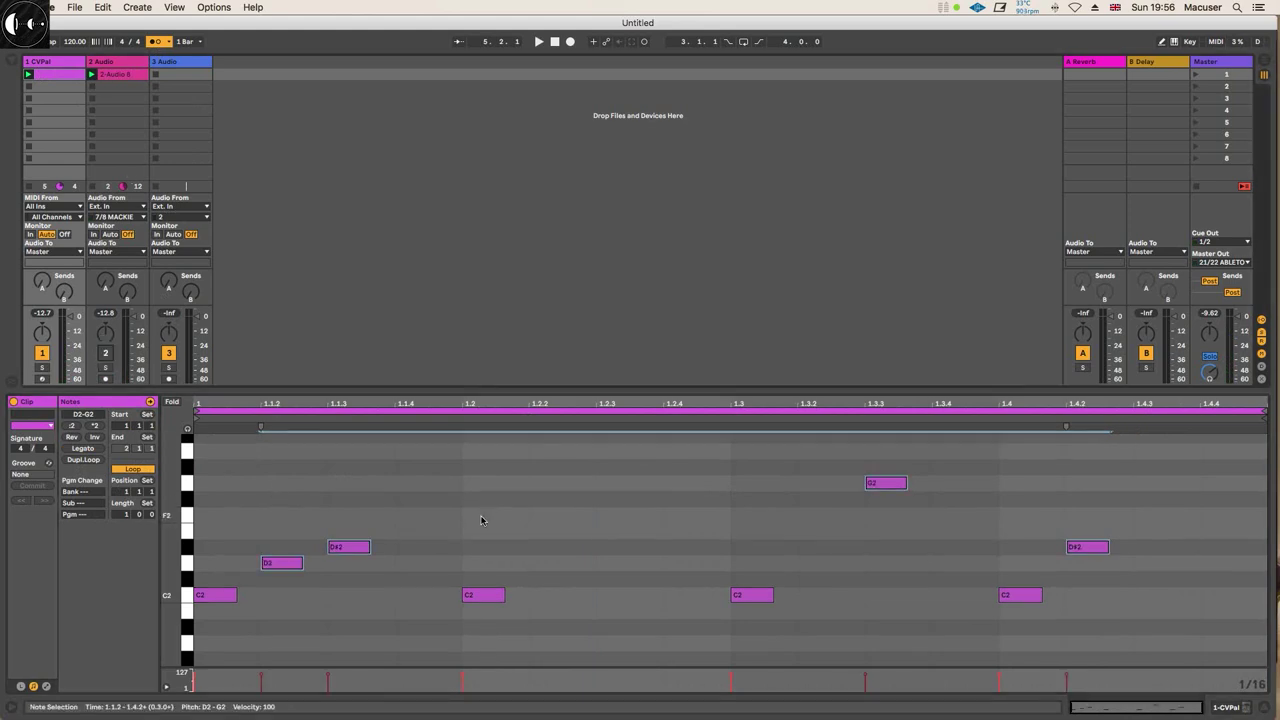
{"action": "key", "text": "space"}
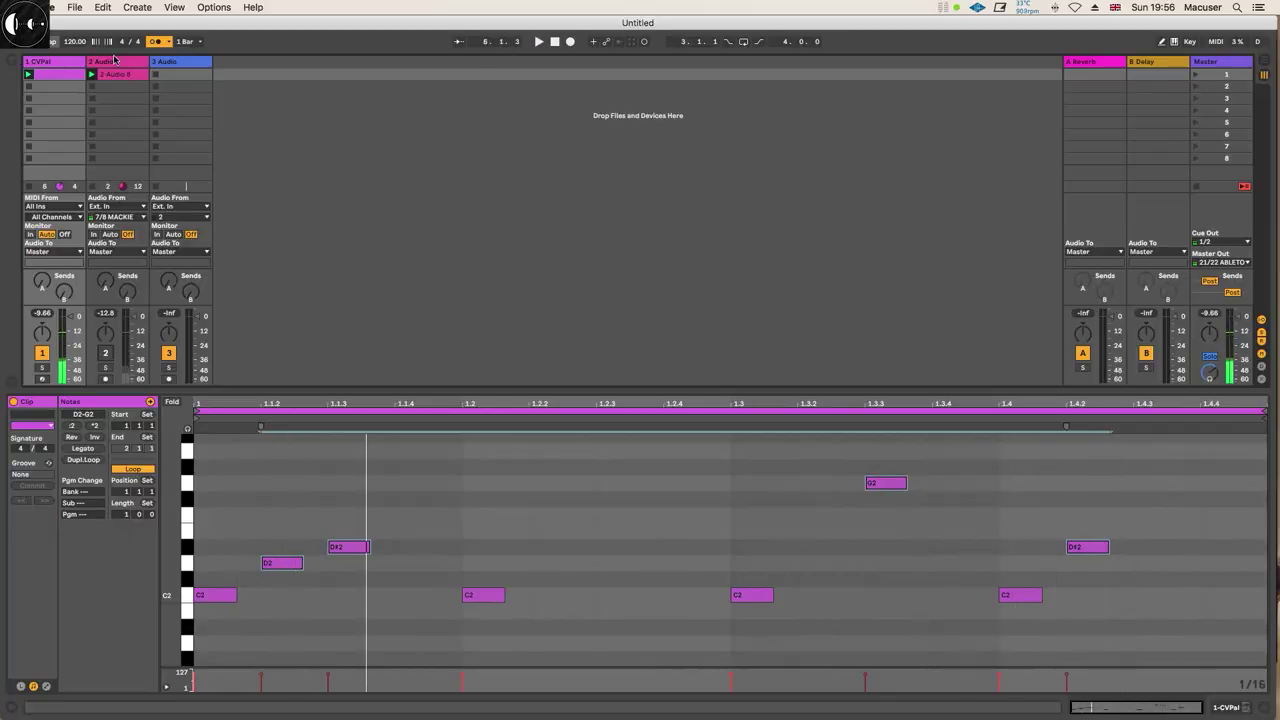
{"action": "left_click", "coordinate": [126, 76]}
Delete the recorded audio clip from the 2 Audio track's first slot
{"action": "key", "text": "Delete"}
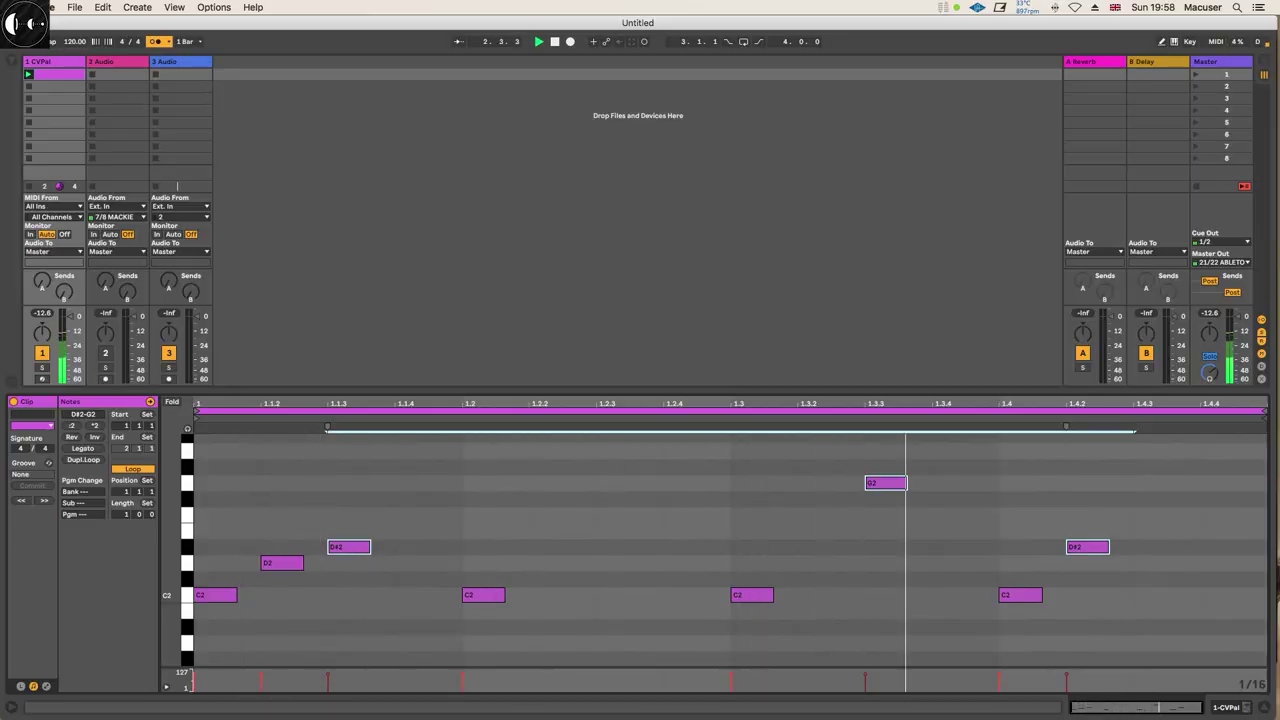
{"action": "left_click", "coordinate": [45, 7]}
Set the CVpal output's MIDI Clock Sync Delay to -35.5 ms in Link/MIDI preferences
{"action": "left_click", "coordinate": [62, 45]}
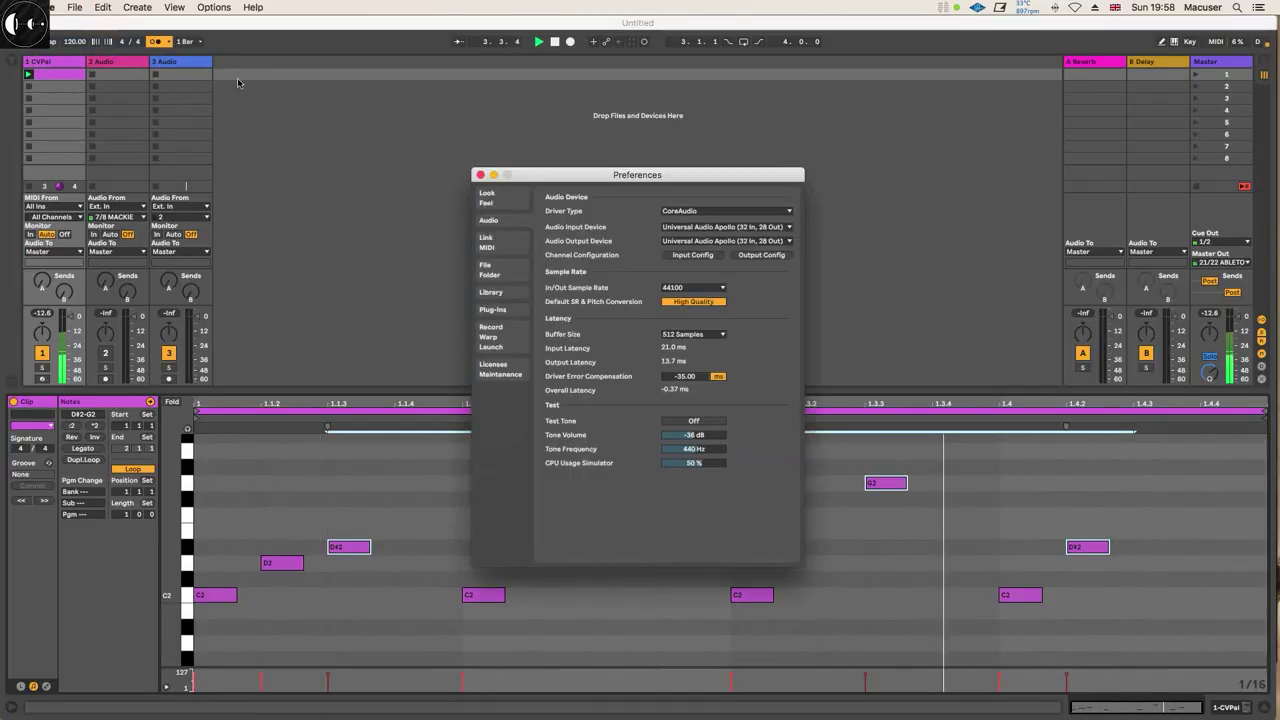
{"action": "left_click", "coordinate": [486, 242]}
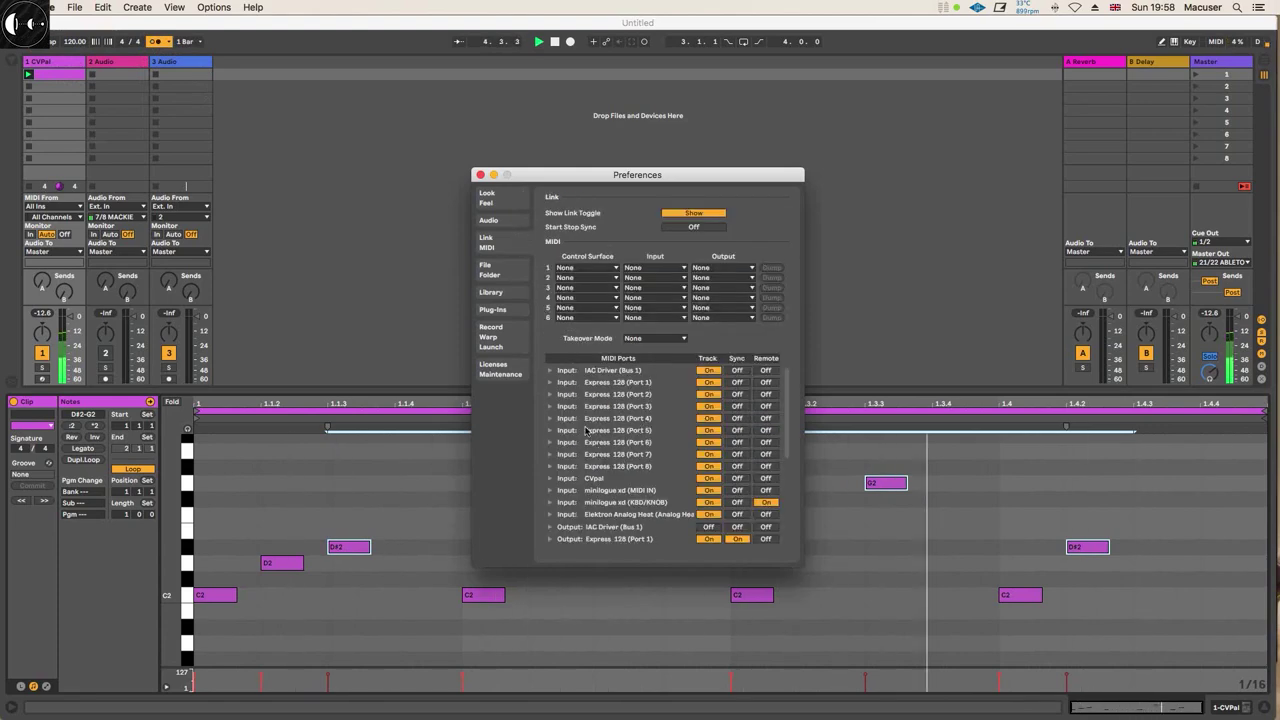
{"action": "scroll", "coordinate": [634, 424], "scroll_direction": "down", "scroll_amount": 5}
{"action": "left_click", "coordinate": [548, 478]}
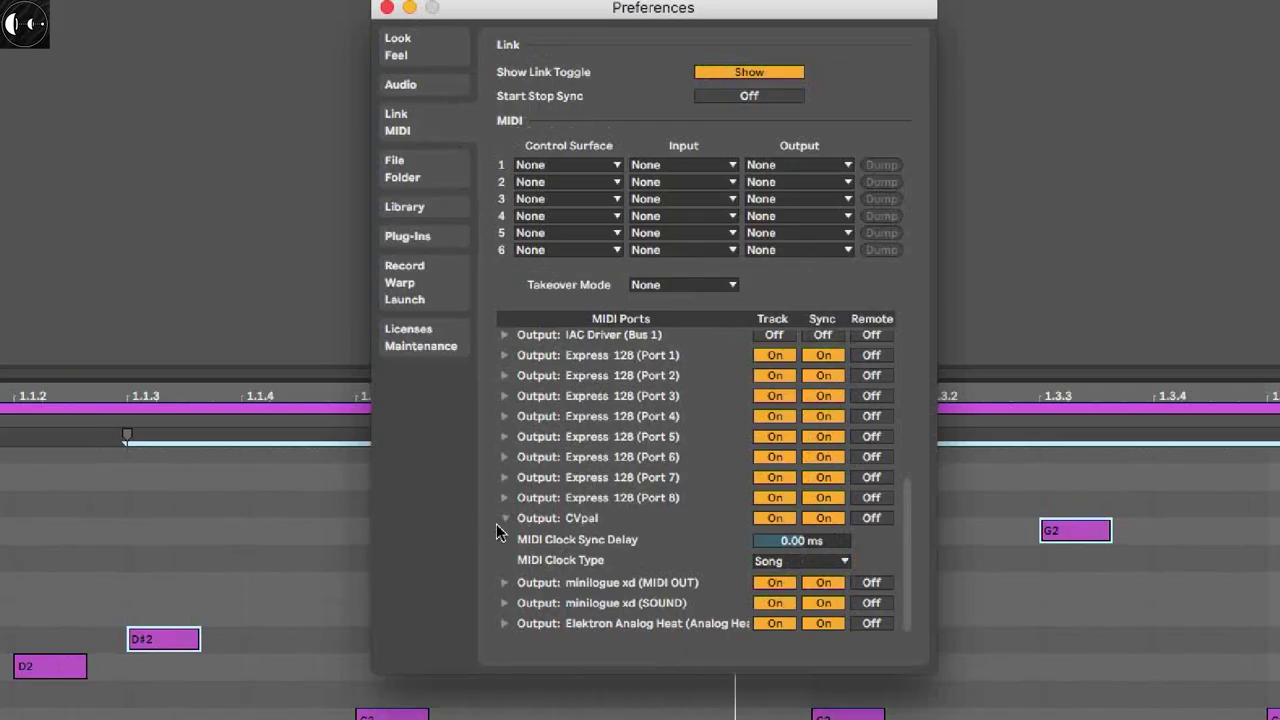
{"action": "left_click", "coordinate": [503, 519]}
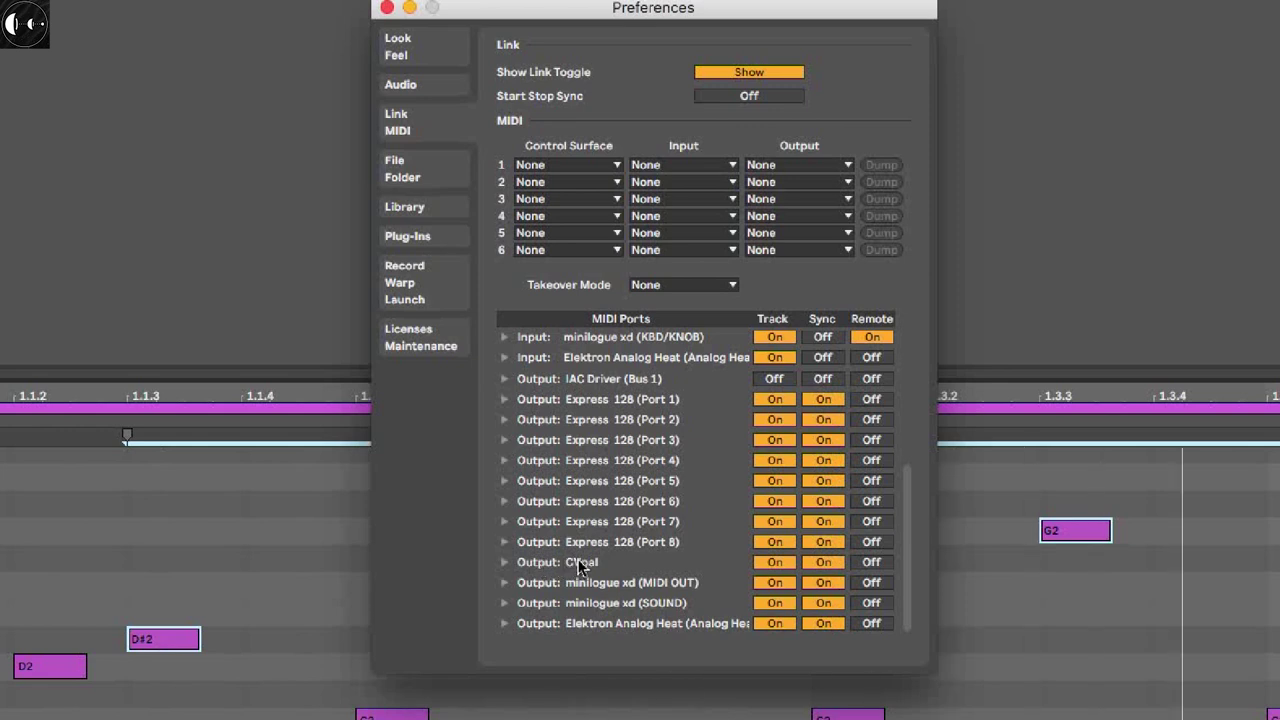
{"action": "left_click", "coordinate": [505, 562]}
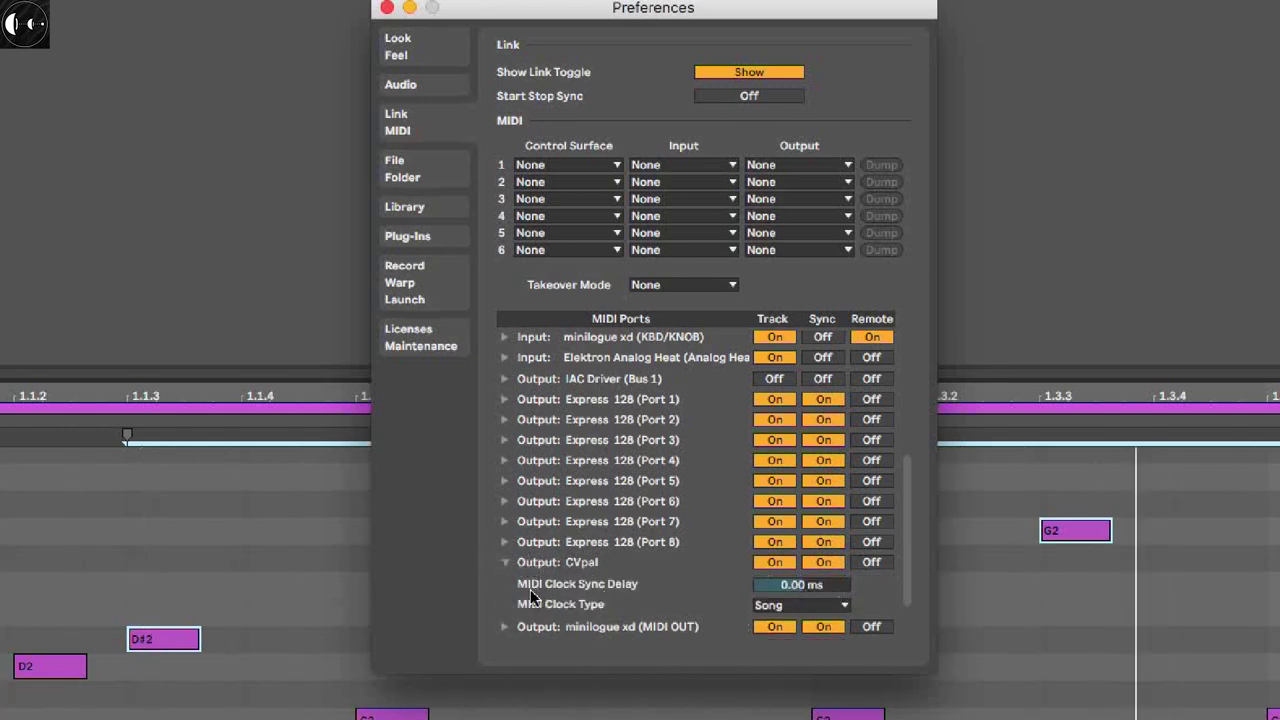
{"action": "left_click_drag", "start_coordinate": [786, 592], "coordinate": [790, 592]}
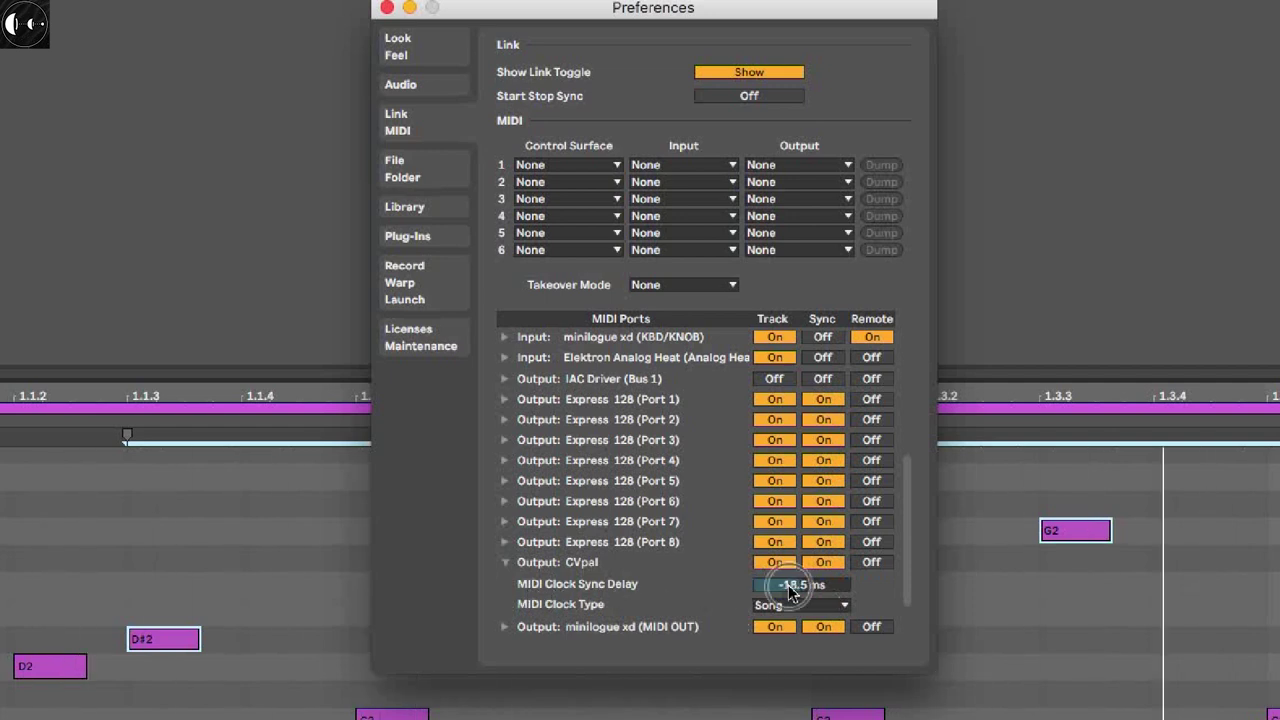
{"action": "left_click_drag", "start_coordinate": [790, 592], "coordinate": [790, 592]}
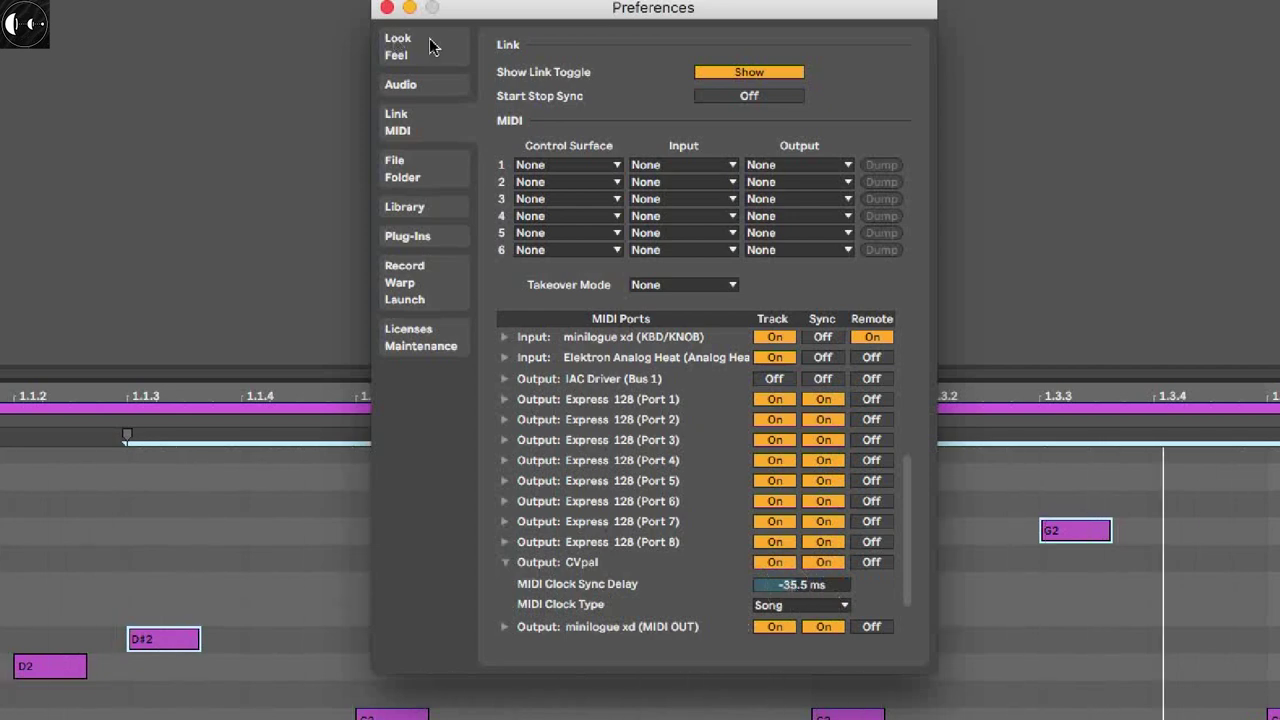
{"action": "left_click", "coordinate": [388, 8]}
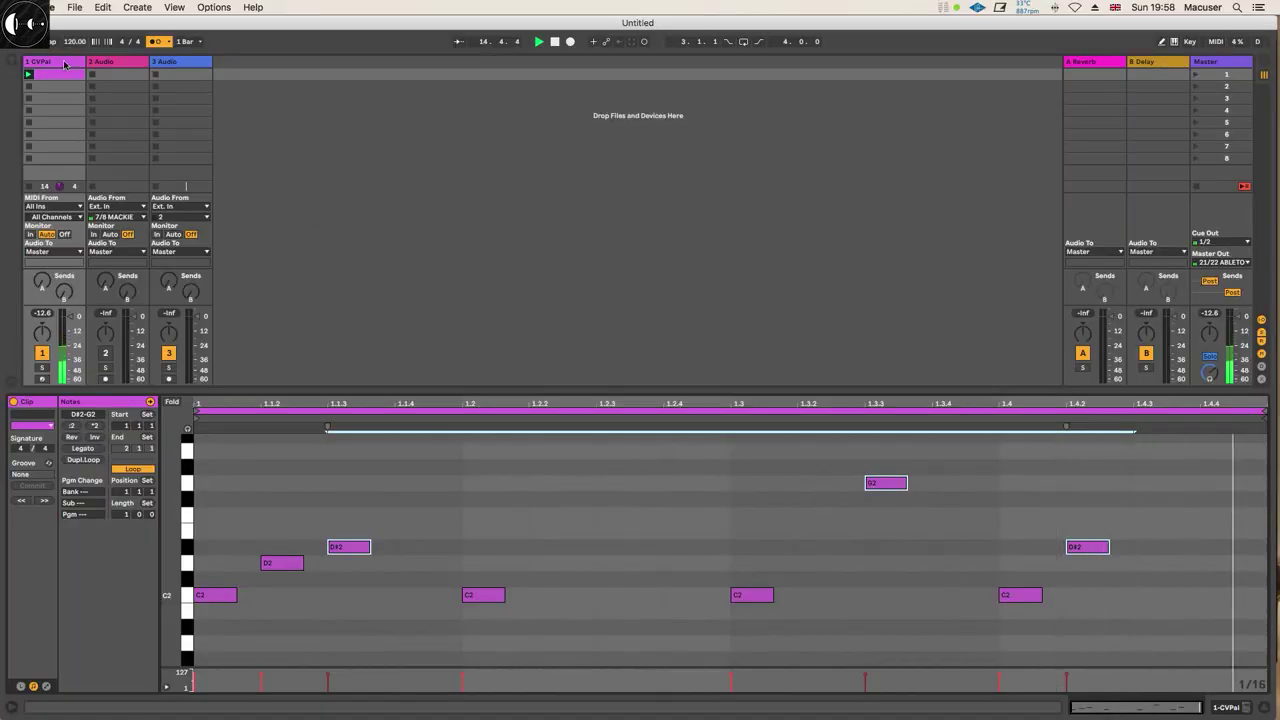
Review the Audio preferences, then arm the 2 Audio track for recording
{"action": "left_click", "coordinate": [64, 64]}
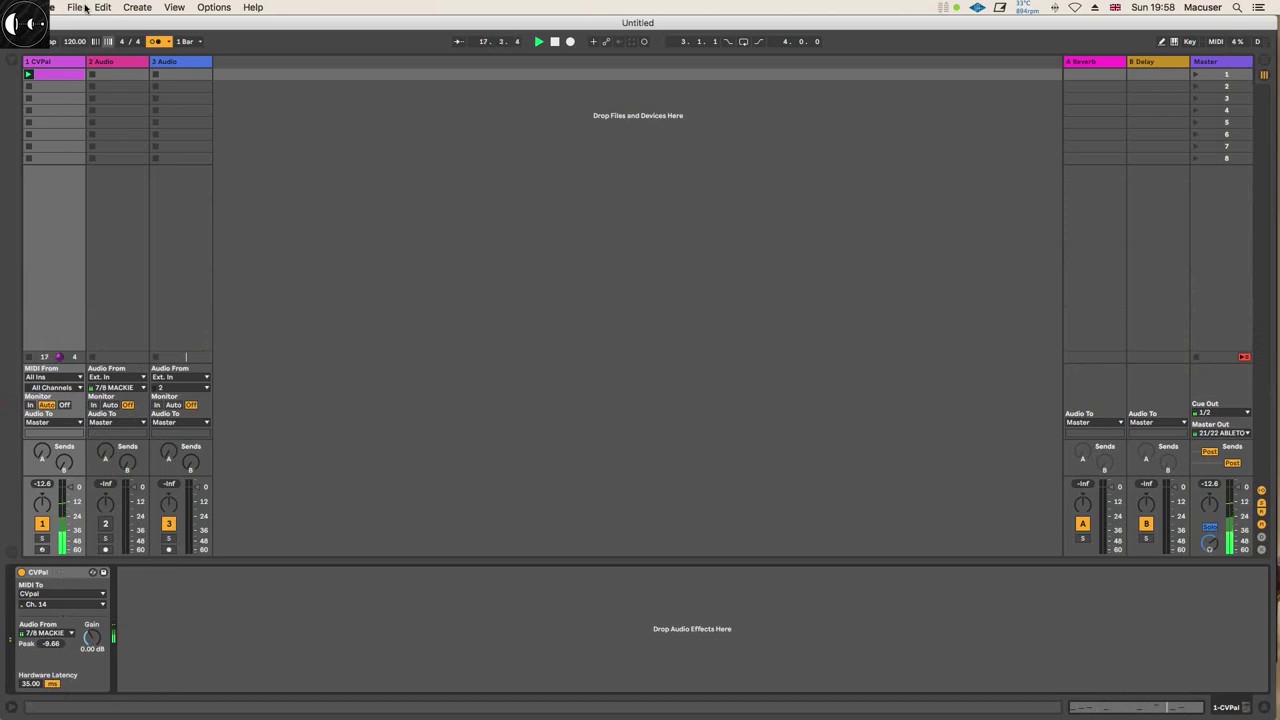
{"action": "left_click", "coordinate": [48, 7]}
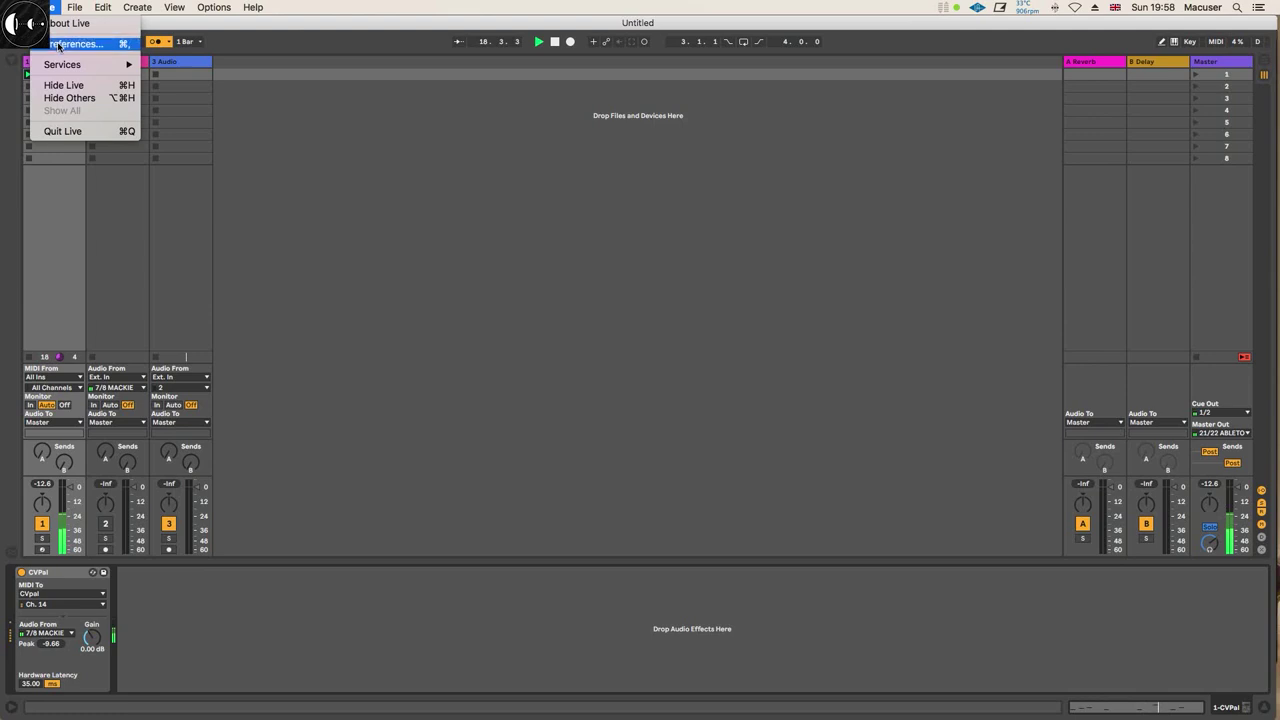
{"action": "left_click", "coordinate": [60, 44]}
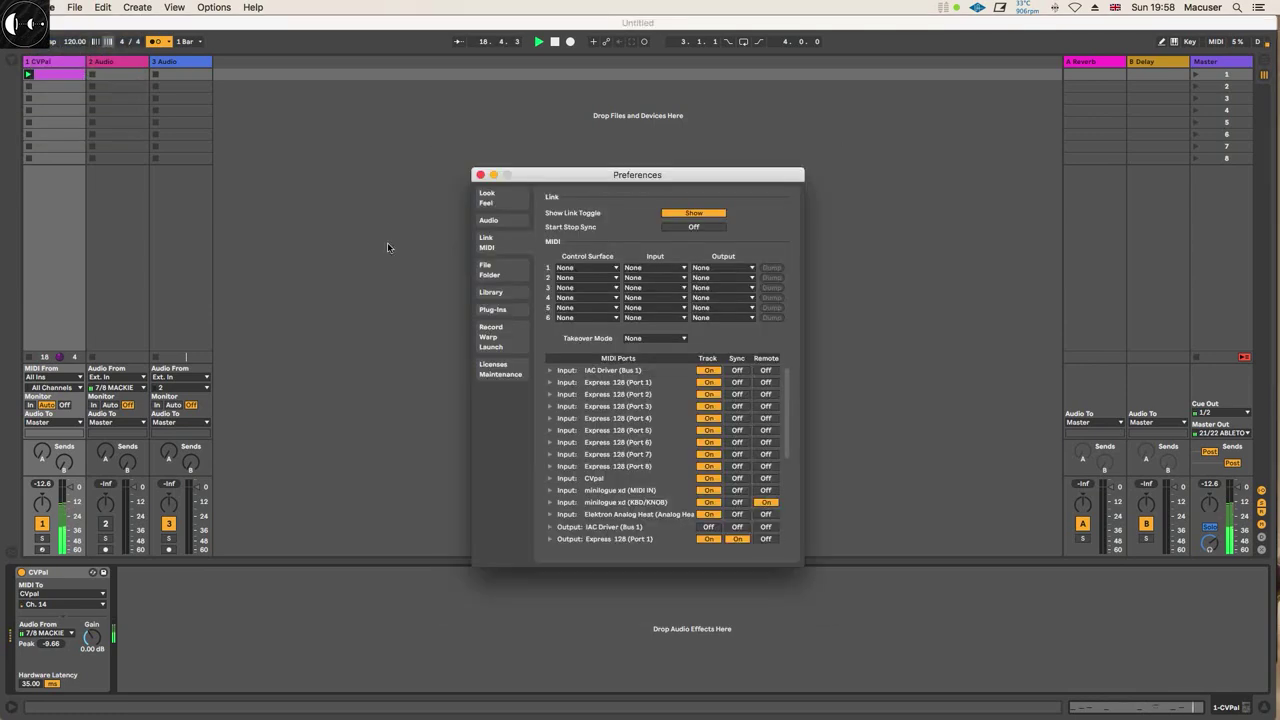
{"action": "left_click", "coordinate": [490, 221]}
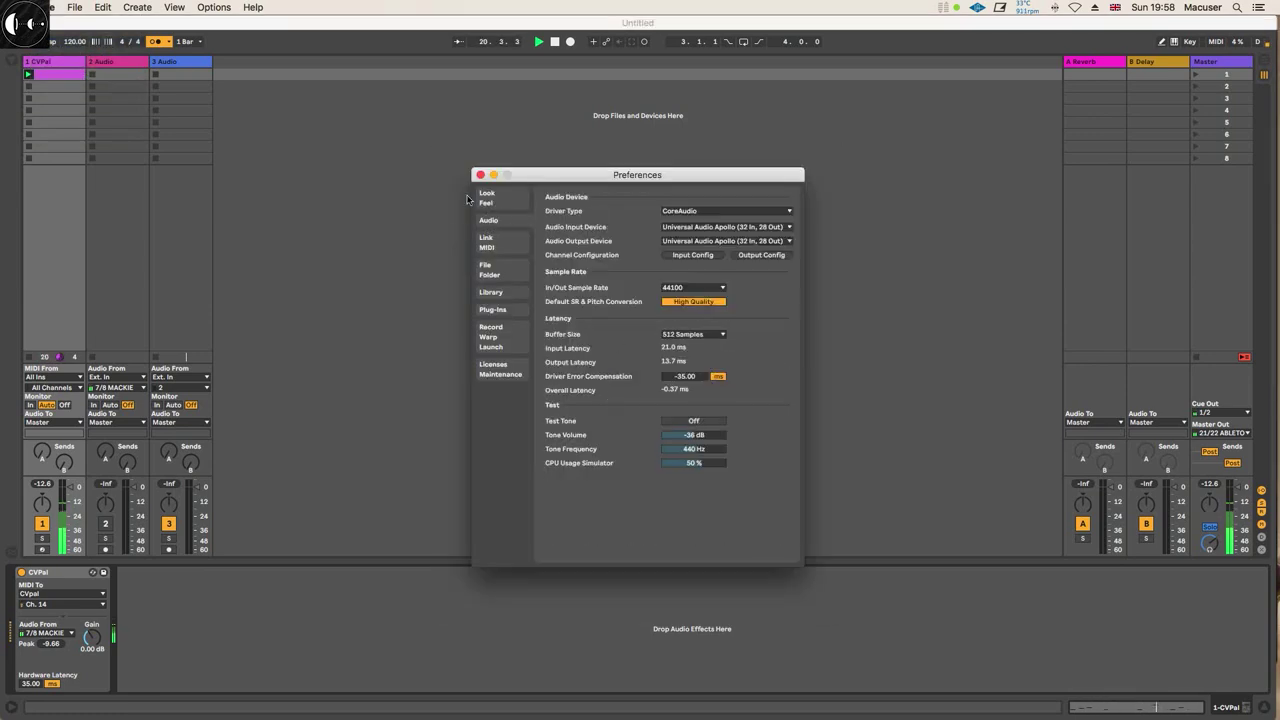
{"action": "left_click", "coordinate": [480, 175]}
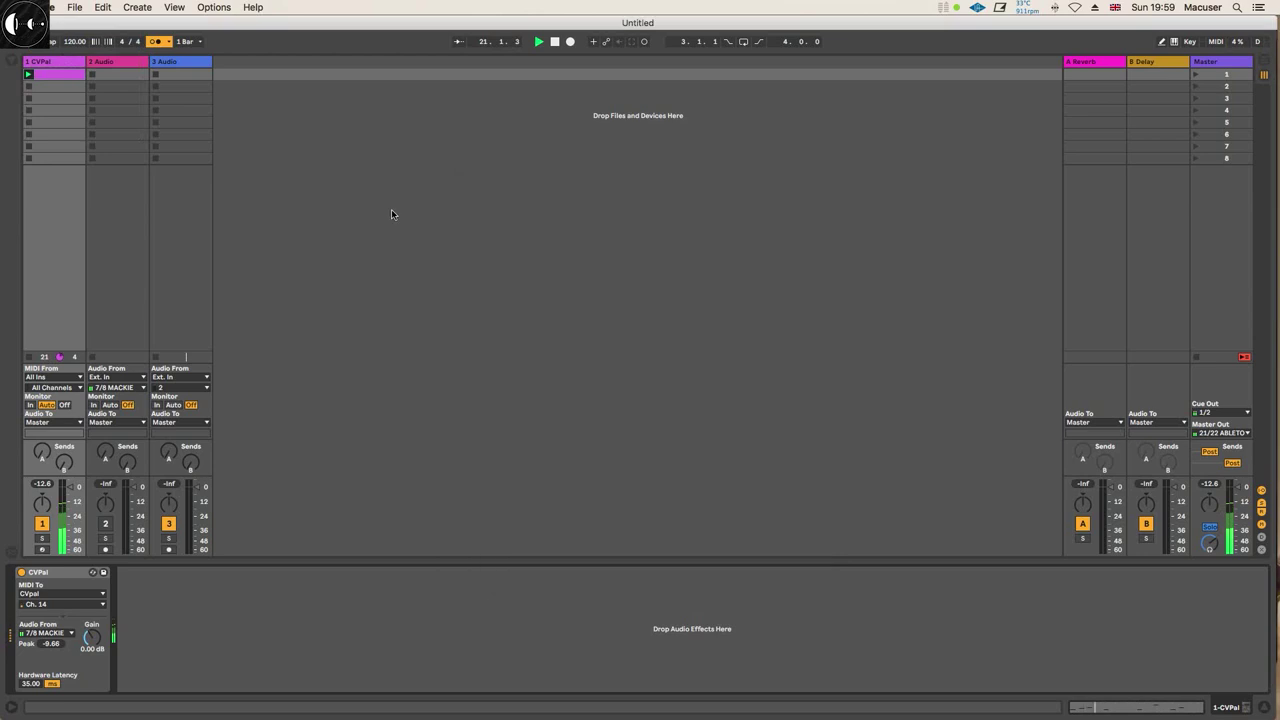
{"action": "left_click", "coordinate": [106, 550]}
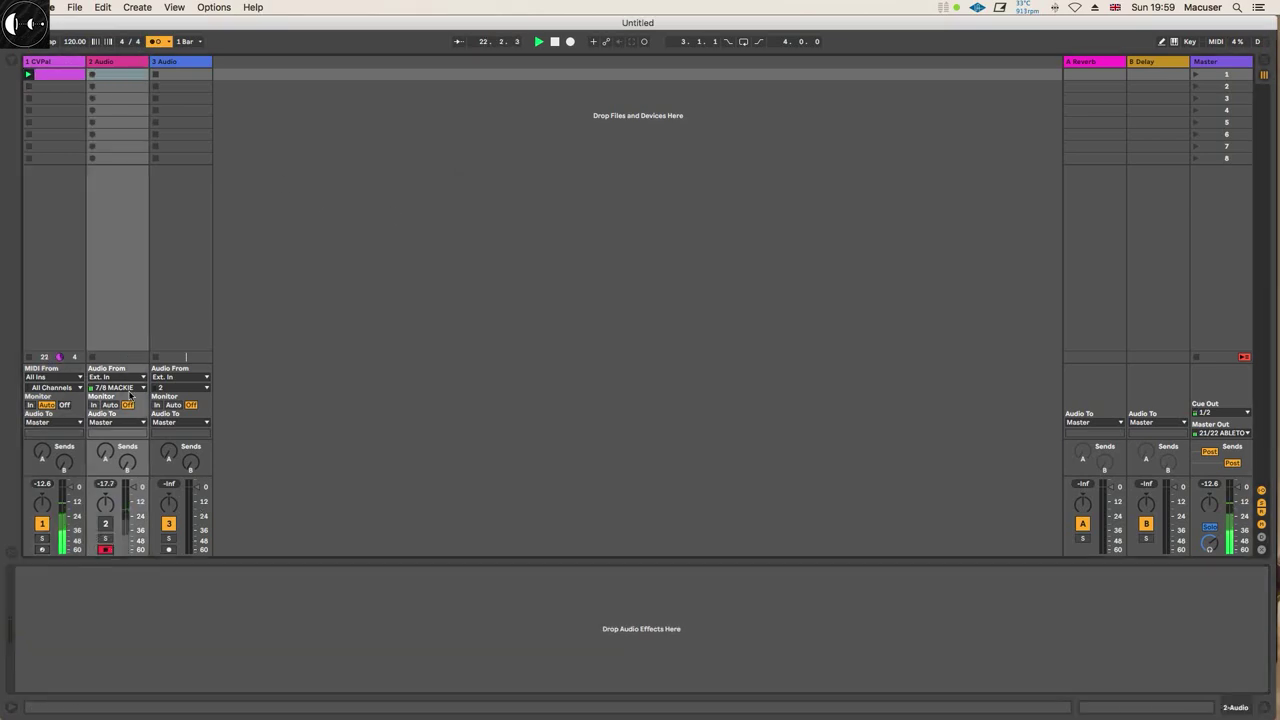
Record the 2-Audio 9 clip on track 2 and zoom into its pulses near beat 3.3
{"action": "left_click", "coordinate": [93, 75]}
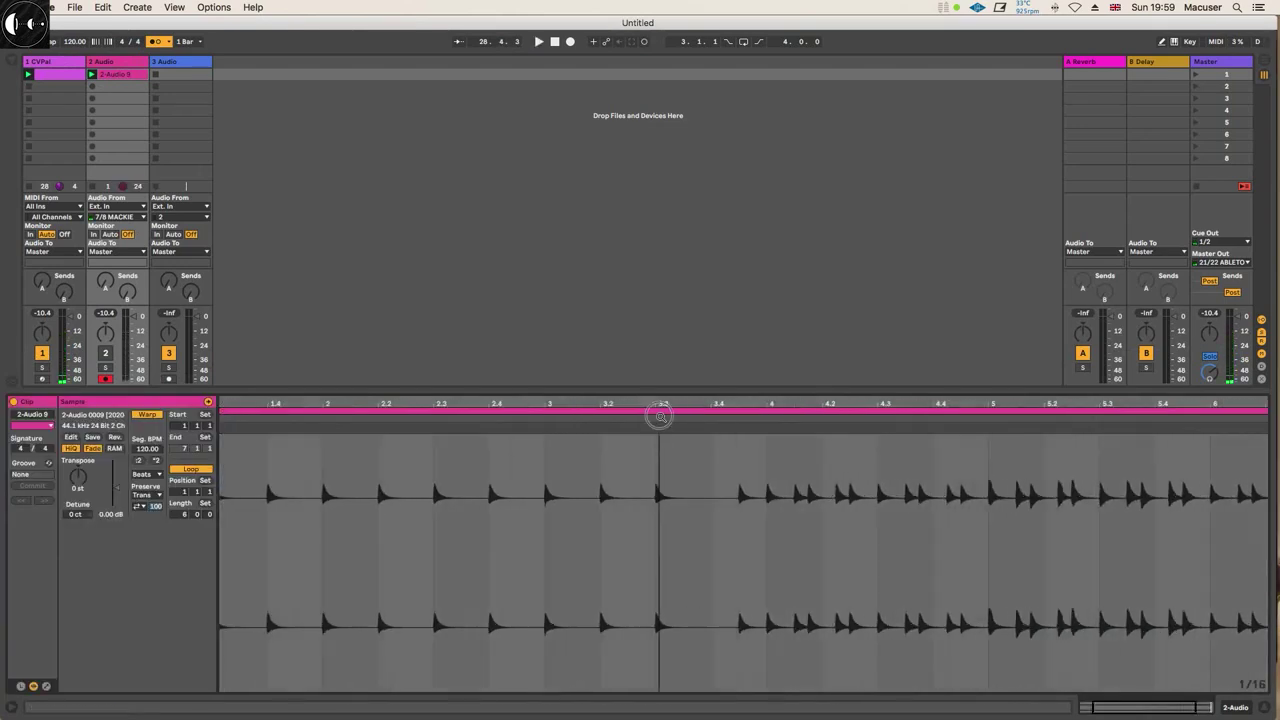
{"action": "left_click_drag", "start_coordinate": [658, 405], "coordinate": [733, 406]}
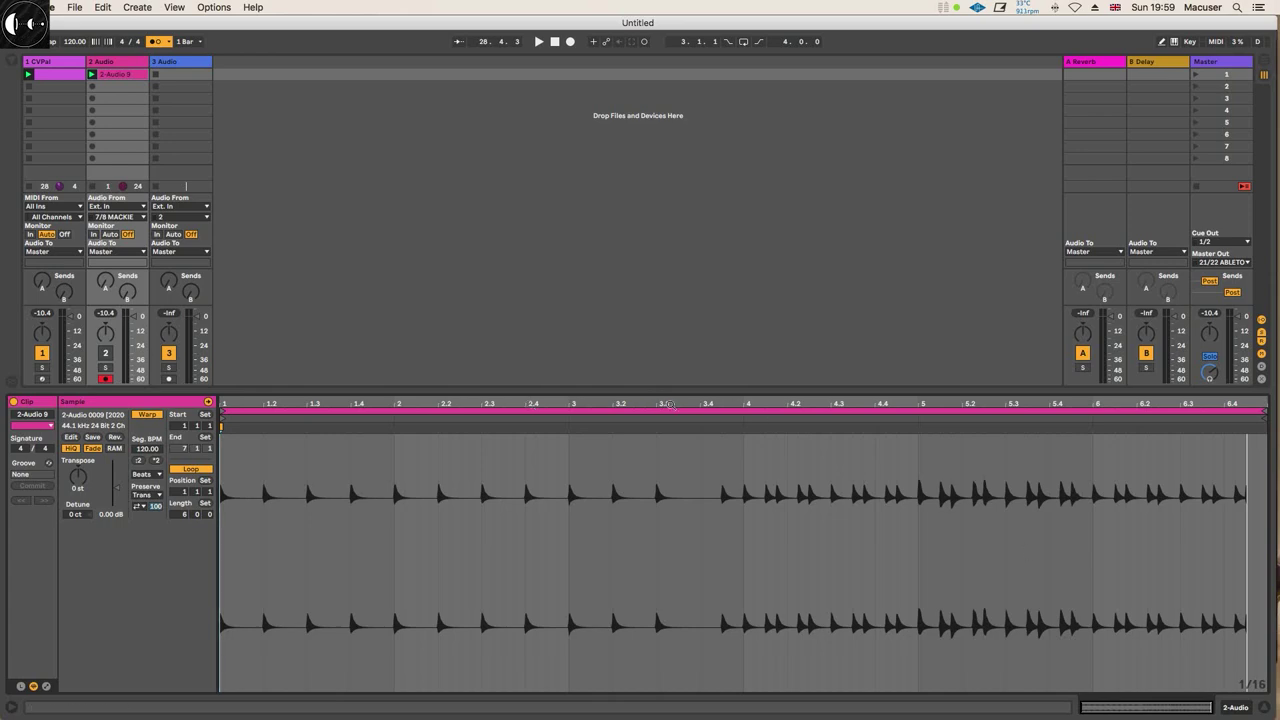
{"action": "left_click_drag", "start_coordinate": [668, 404], "coordinate": [518, 471]}
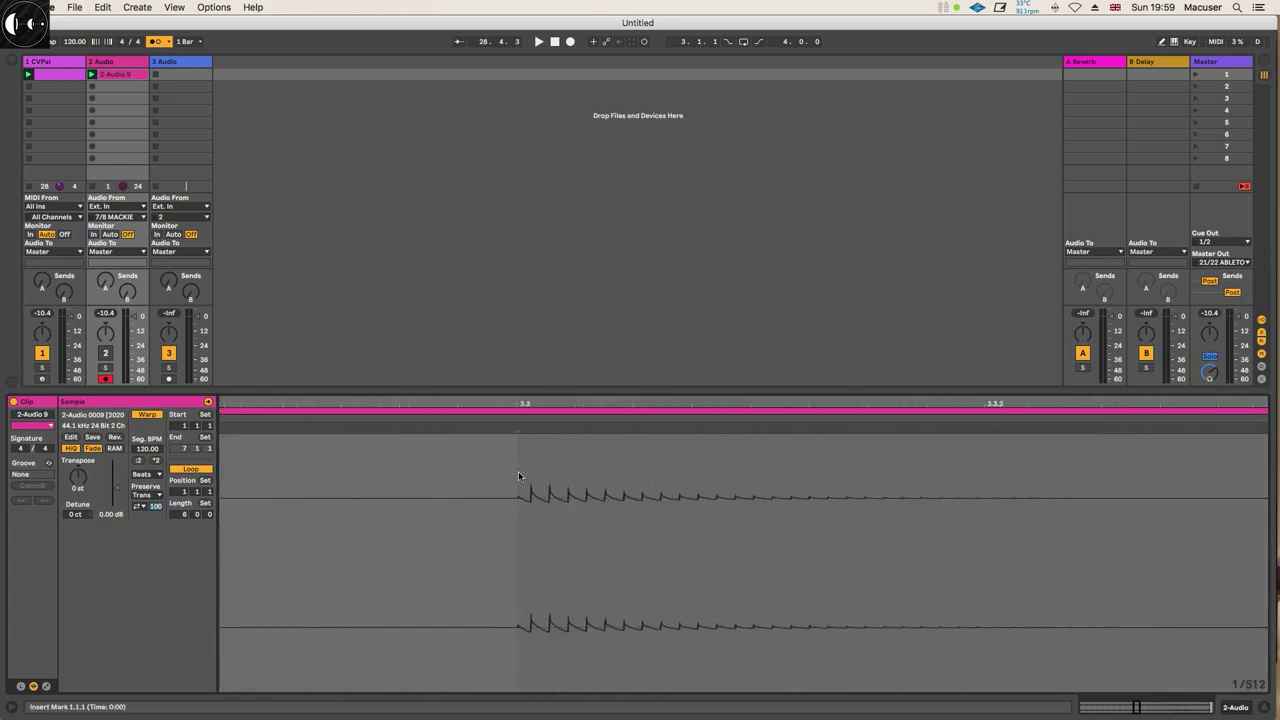
{"action": "left_click_drag", "start_coordinate": [514, 403], "coordinate": [514, 406]}
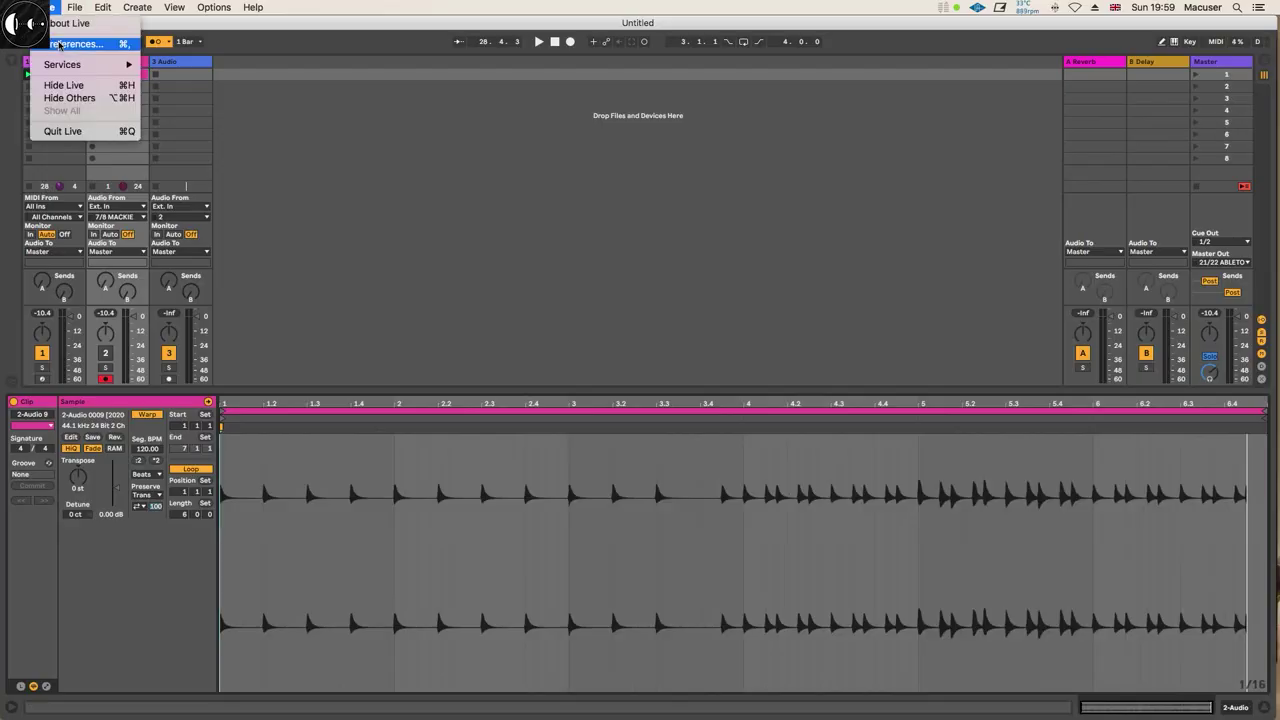
{"action": "left_click", "coordinate": [58, 43]}
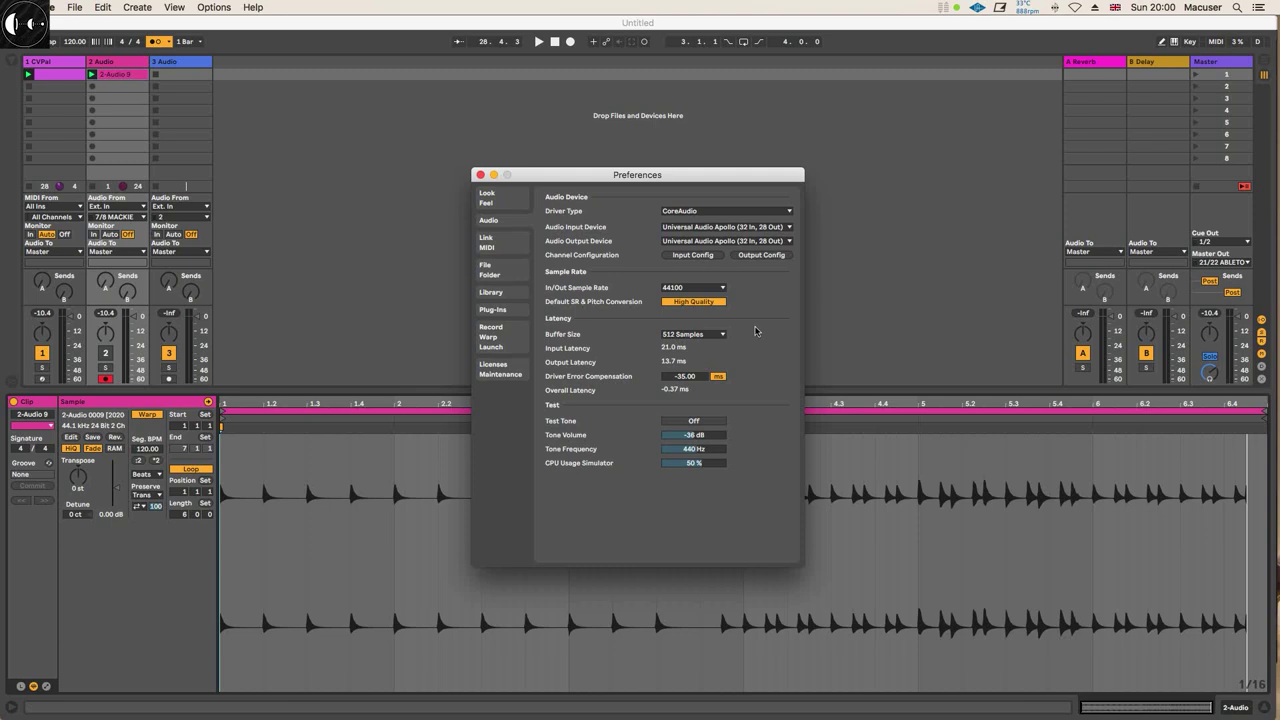
Leave the audio Buffer Size at 512 Samples and close Preferences
{"action": "left_click", "coordinate": [703, 336]}
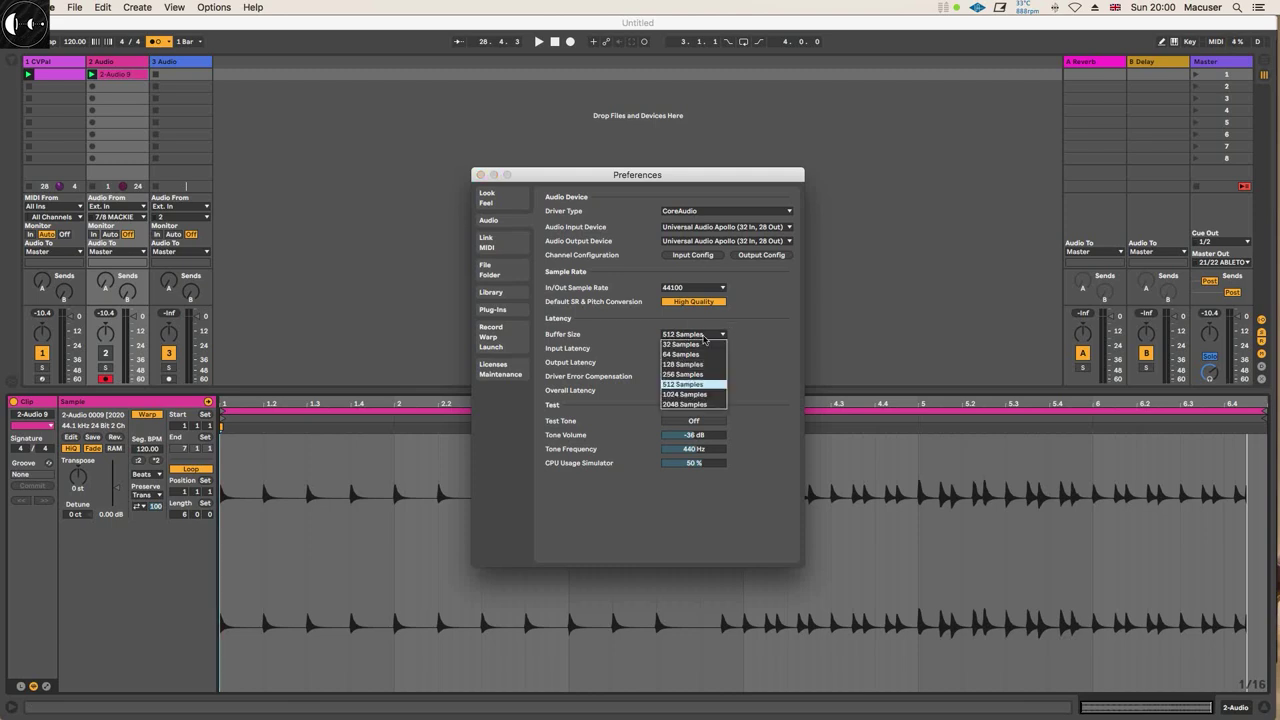
{"action": "left_click", "coordinate": [698, 336]}
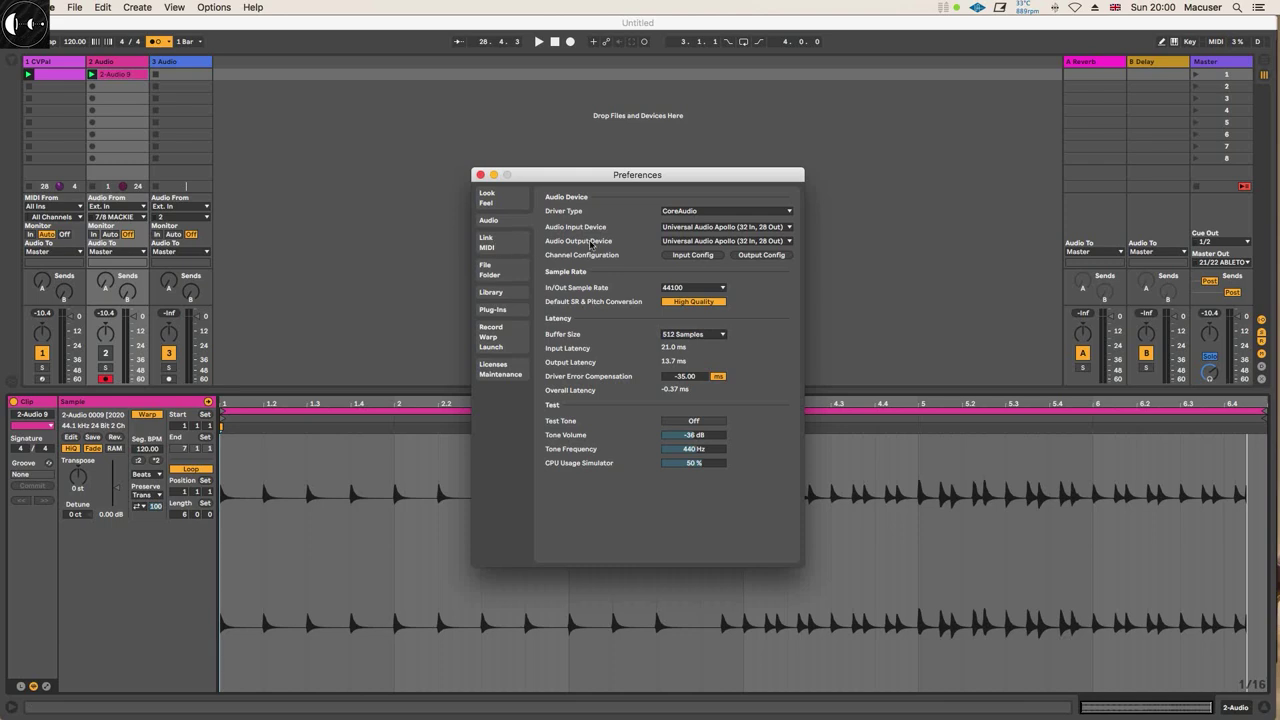
{"action": "left_click", "coordinate": [684, 335]}
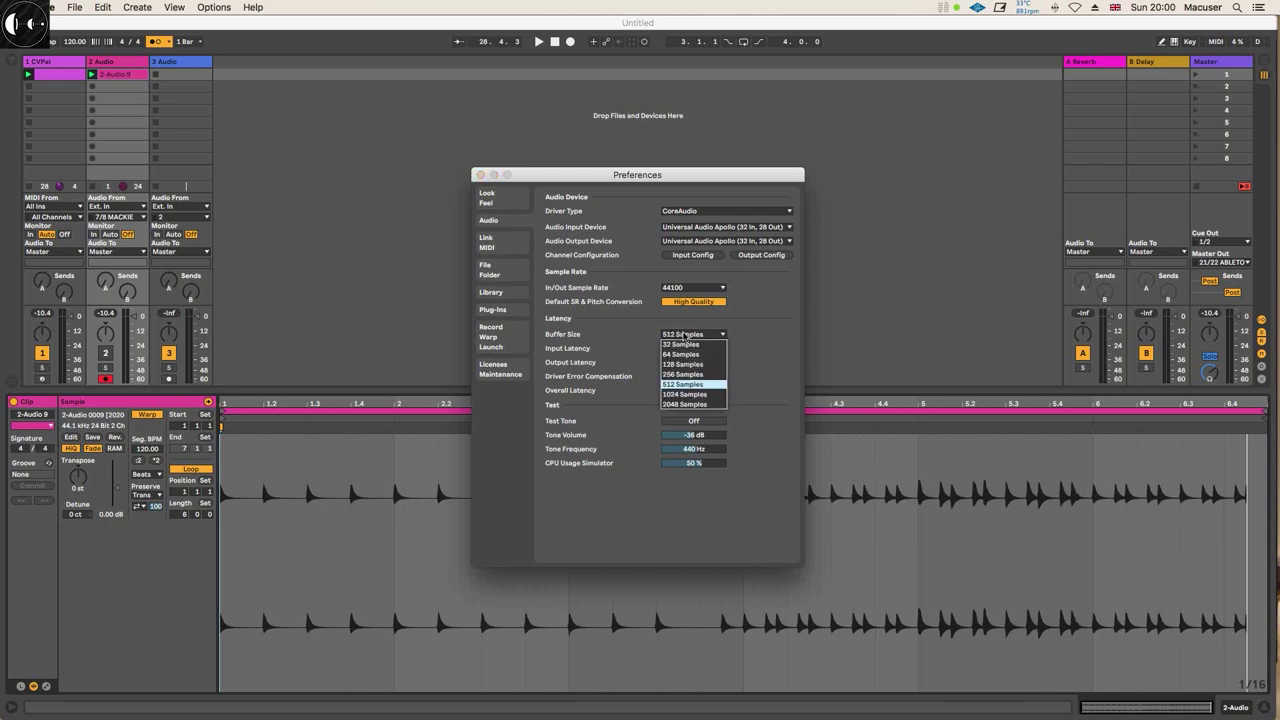
{"action": "left_click", "coordinate": [688, 385]}
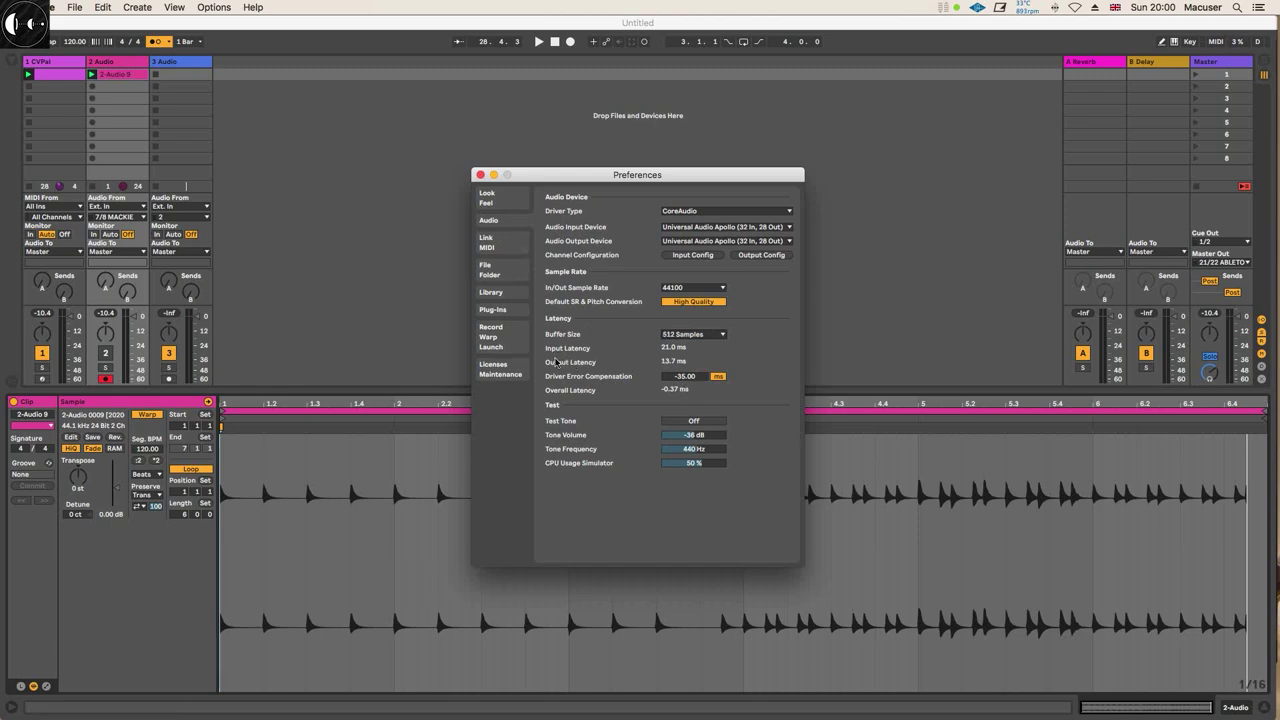
{"action": "left_click", "coordinate": [480, 175]}
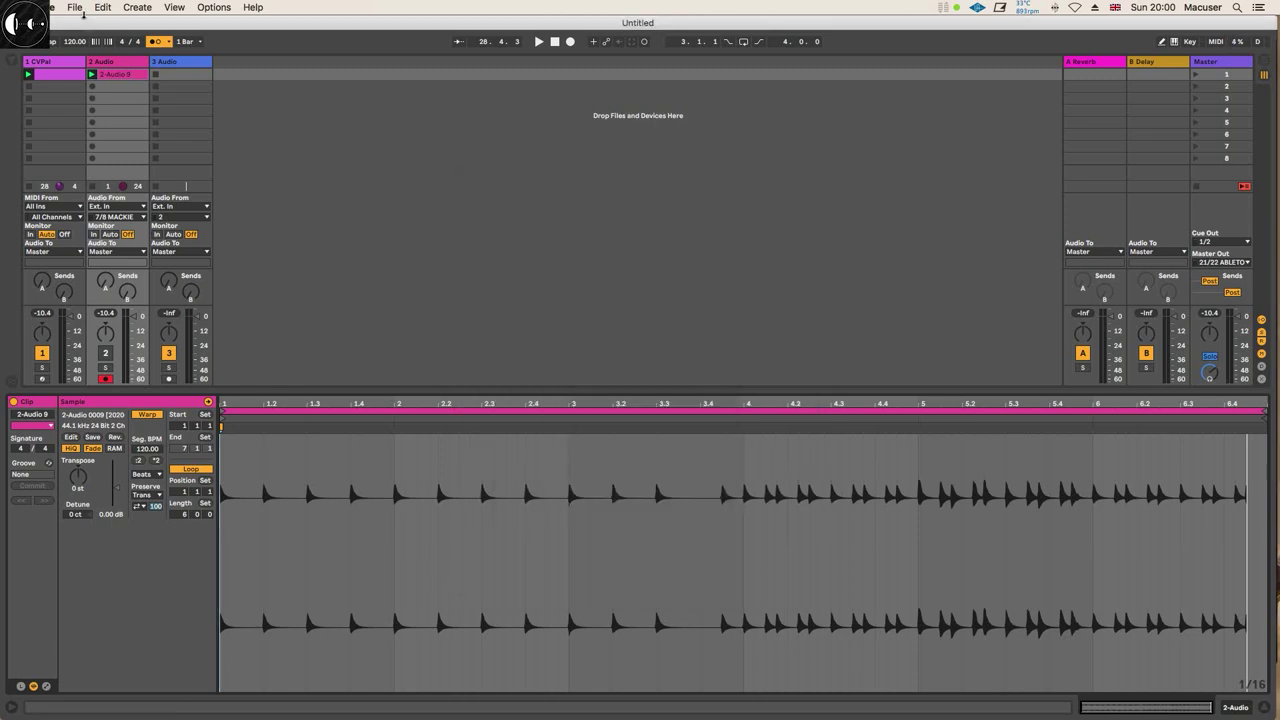
{"action": "left_click", "coordinate": [57, 72]}
Switch the detail view to show the CVPal clip's device
{"action": "key", "text": "shift+Tab"}
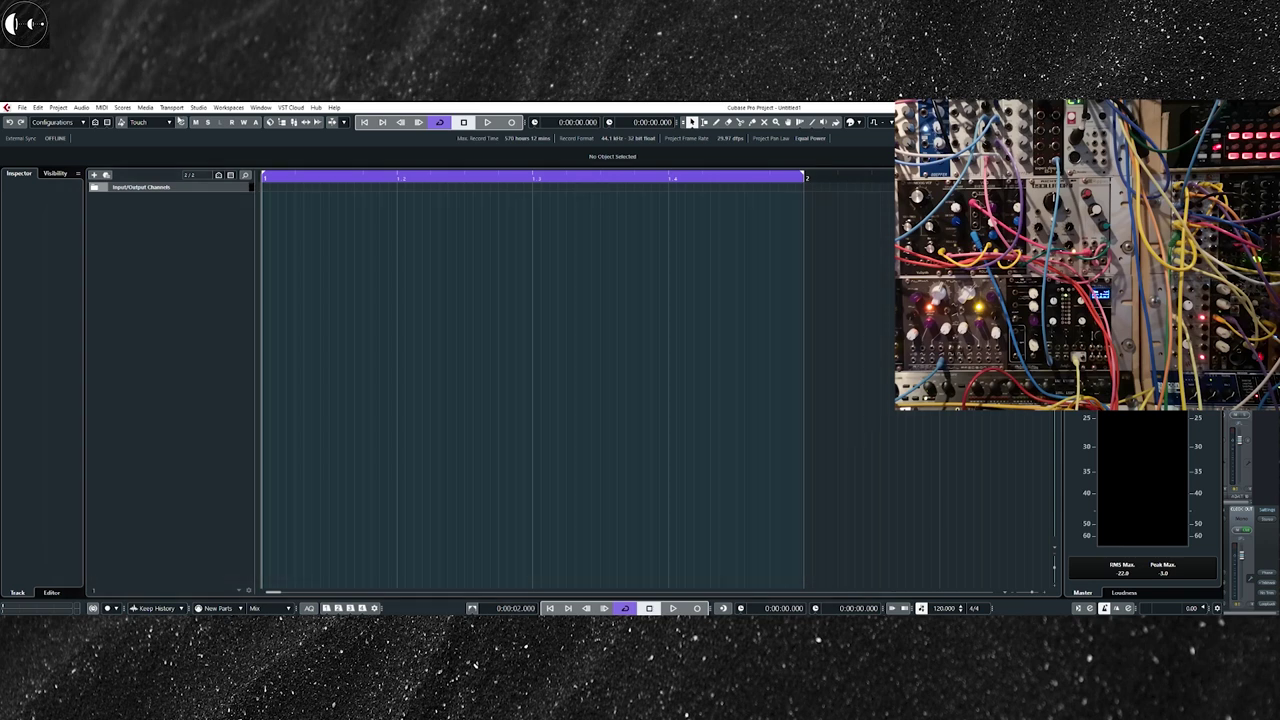
Add a mono audio track, Audio 01, to the Cubase project
{"action": "right_click", "coordinate": [139, 278]}
{"action": "left_click", "coordinate": [177, 283]}
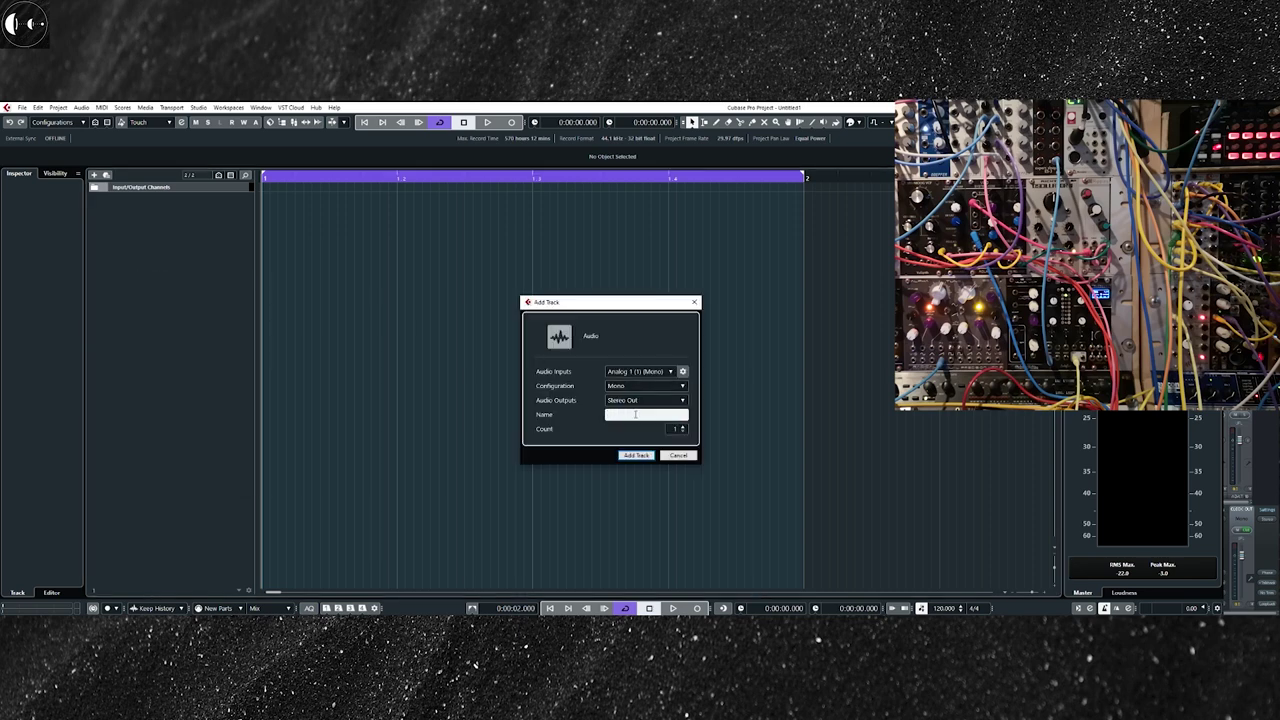
{"action": "left_click", "coordinate": [636, 456]}
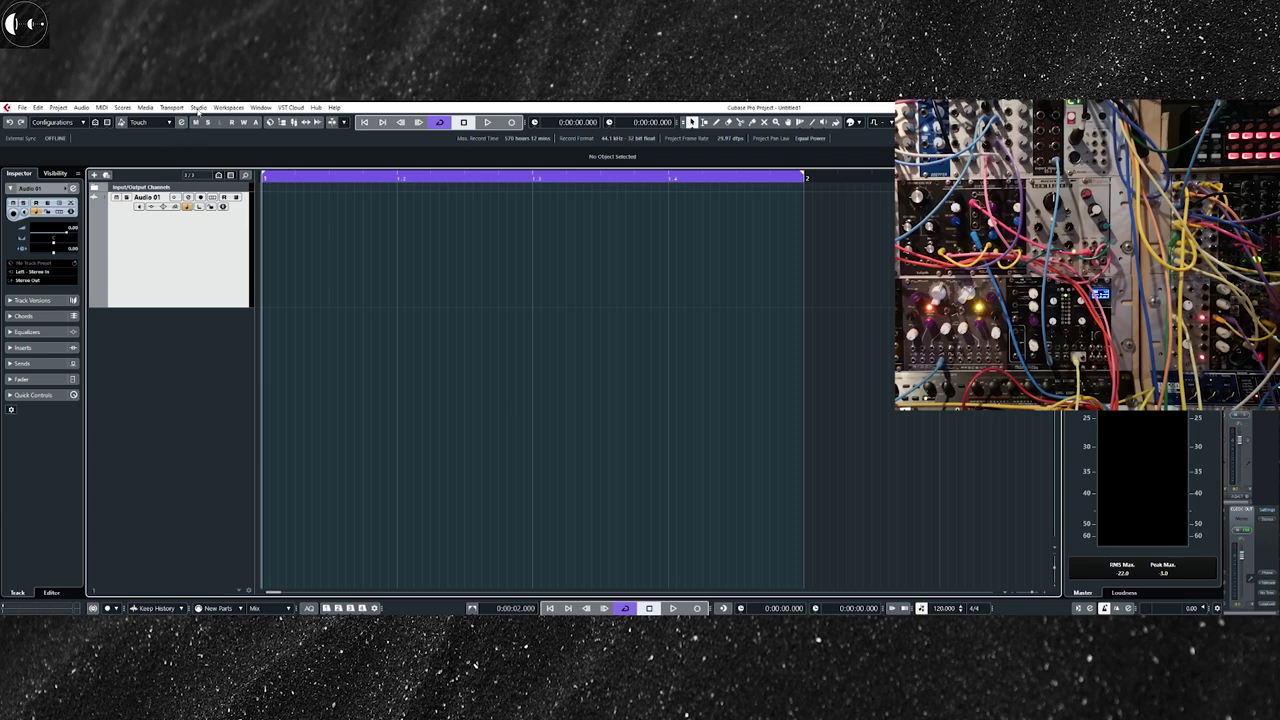
{"action": "left_click", "coordinate": [199, 107]}
Add a Mono Out output bus with its device port set to Adat 16
{"action": "left_click", "coordinate": [228, 119]}
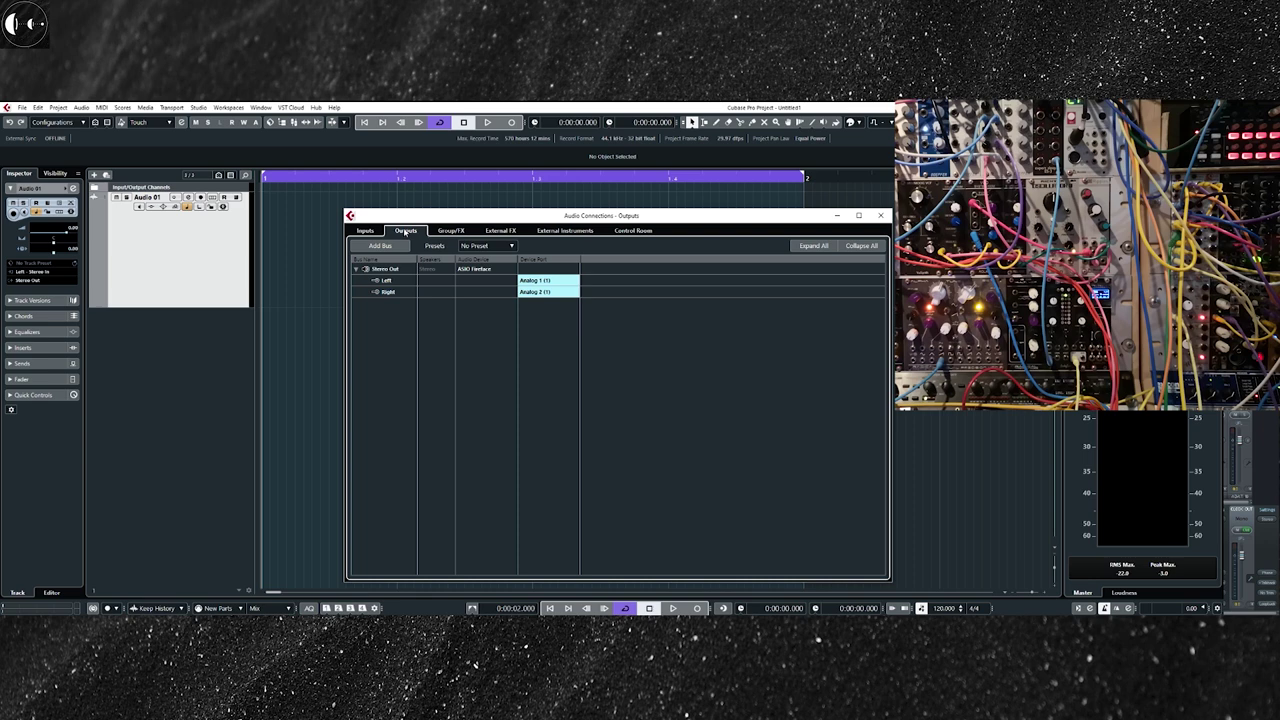
{"action": "right_click", "coordinate": [390, 324]}
{"action": "mouse_move", "coordinate": [420, 362]}
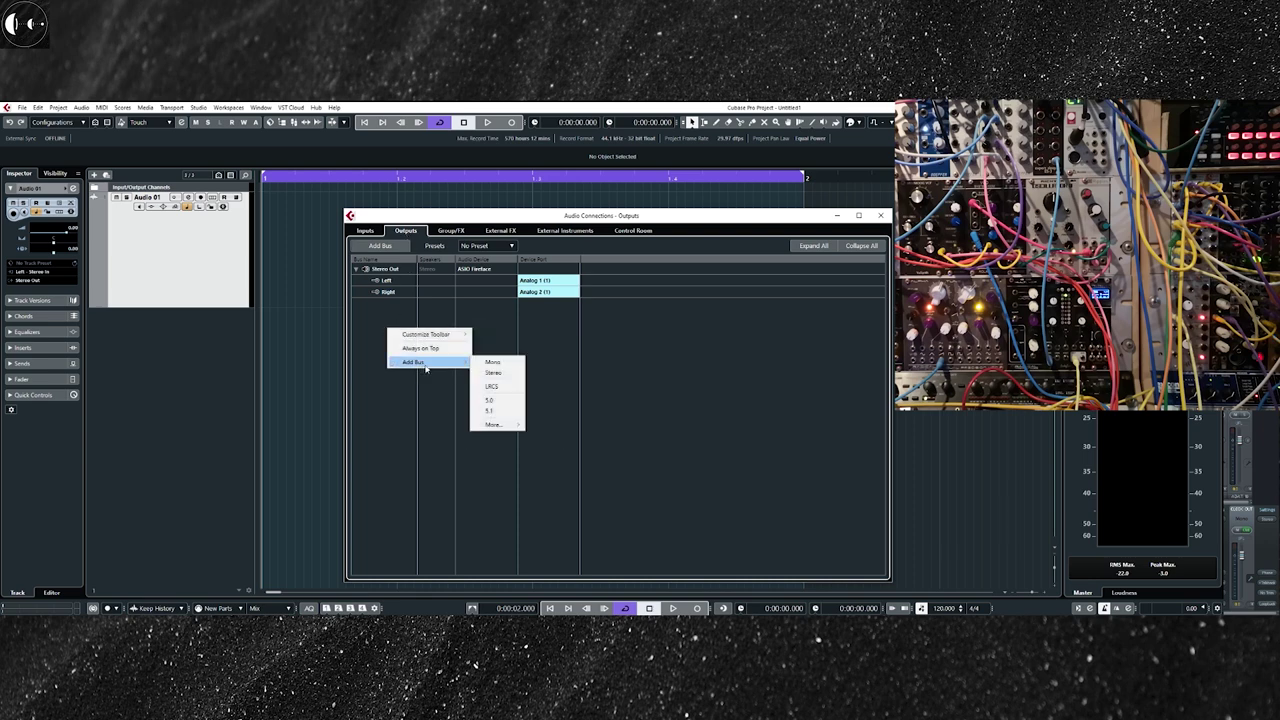
{"action": "left_click", "coordinate": [488, 369]}
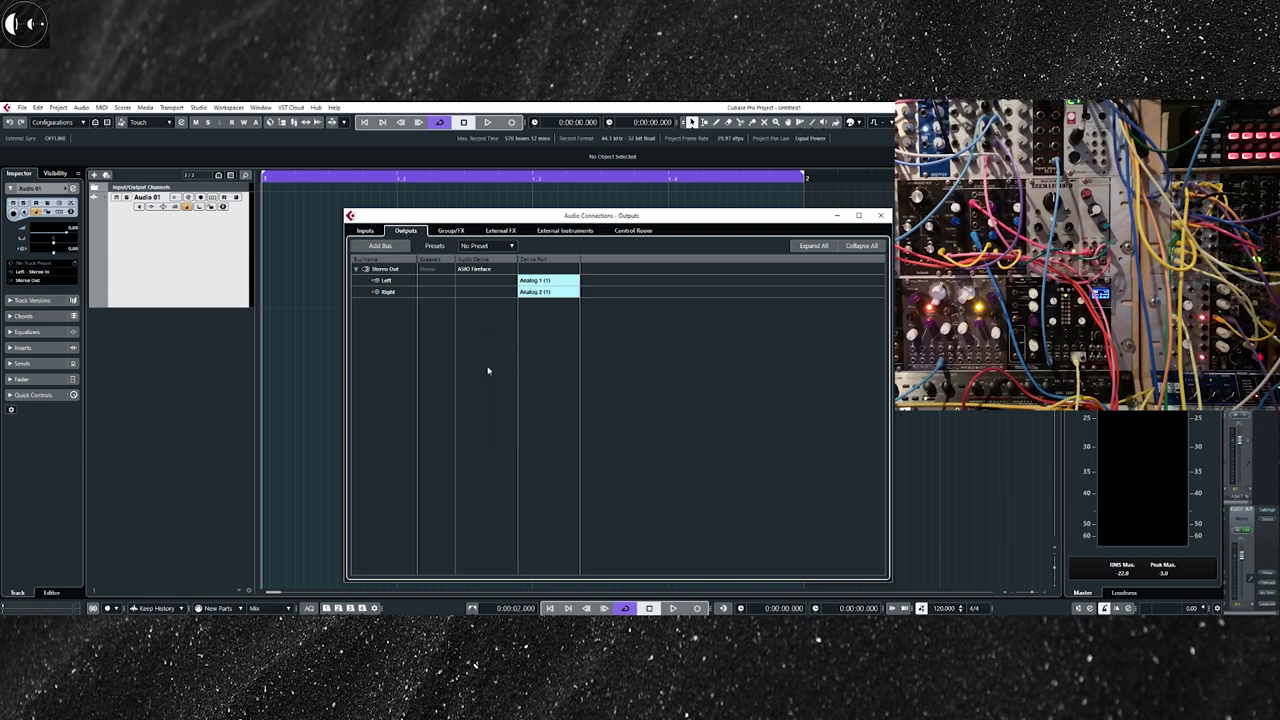
{"action": "left_click", "coordinate": [549, 316]}
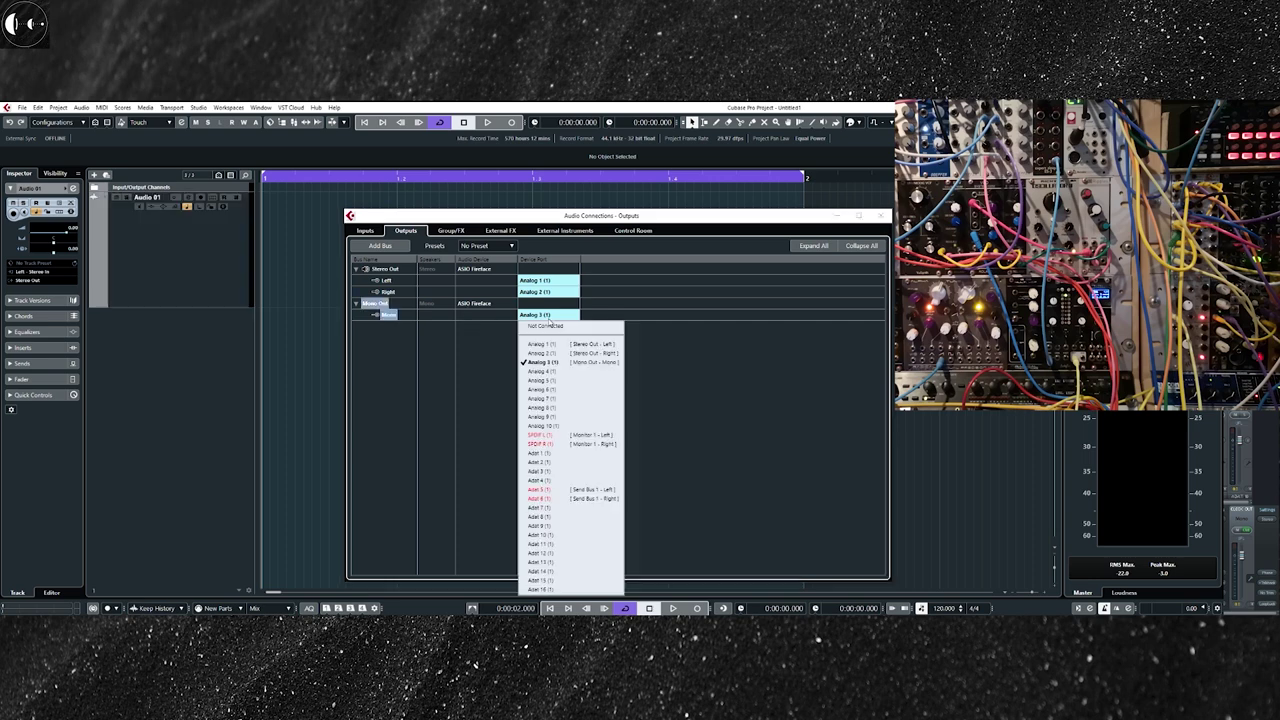
{"action": "left_click", "coordinate": [540, 589]}
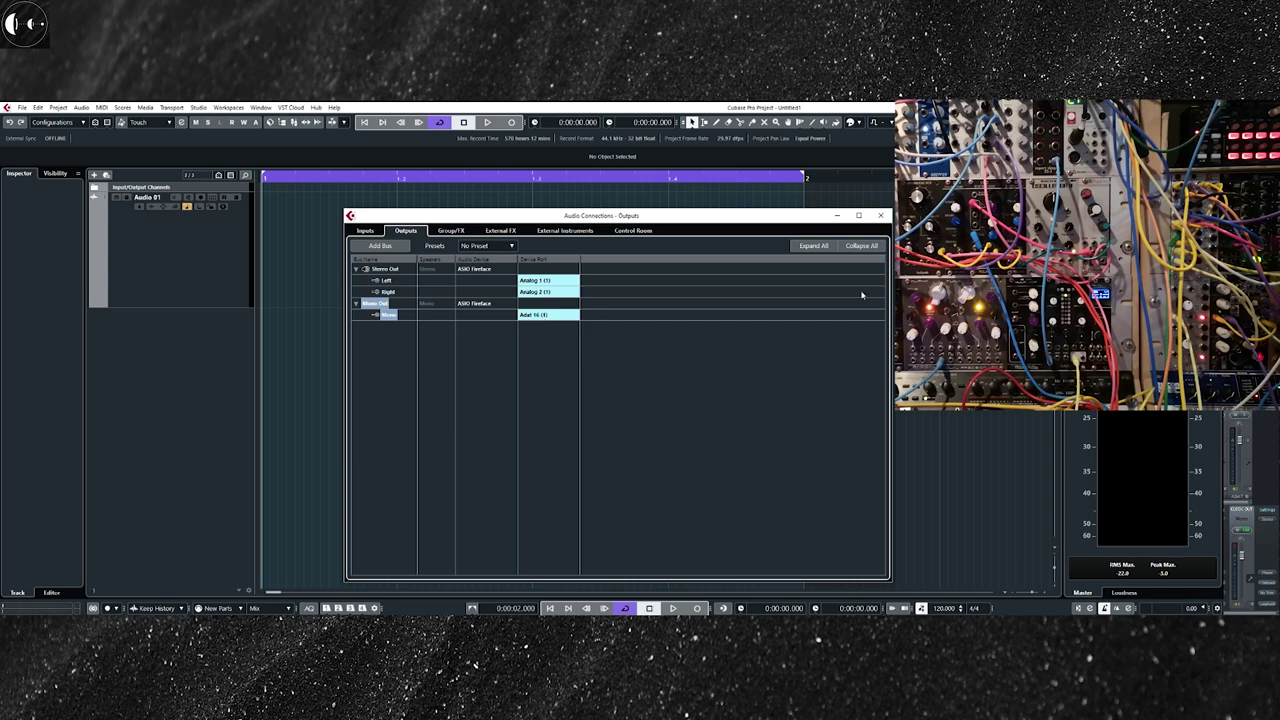
{"action": "left_click", "coordinate": [880, 215]}
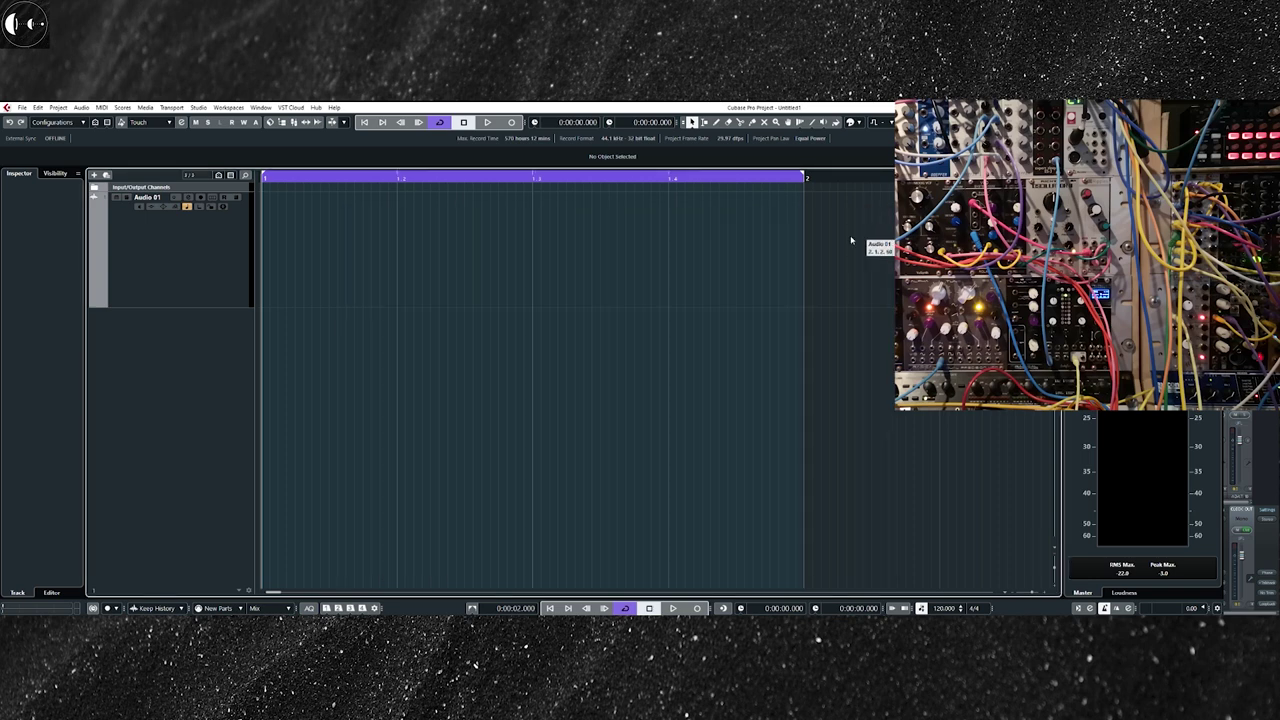
{"action": "left_click", "coordinate": [225, 294]}
Route Audio 01's output to Mono Out and import modular-pulse.wav onto it
{"action": "left_click", "coordinate": [27, 283]}
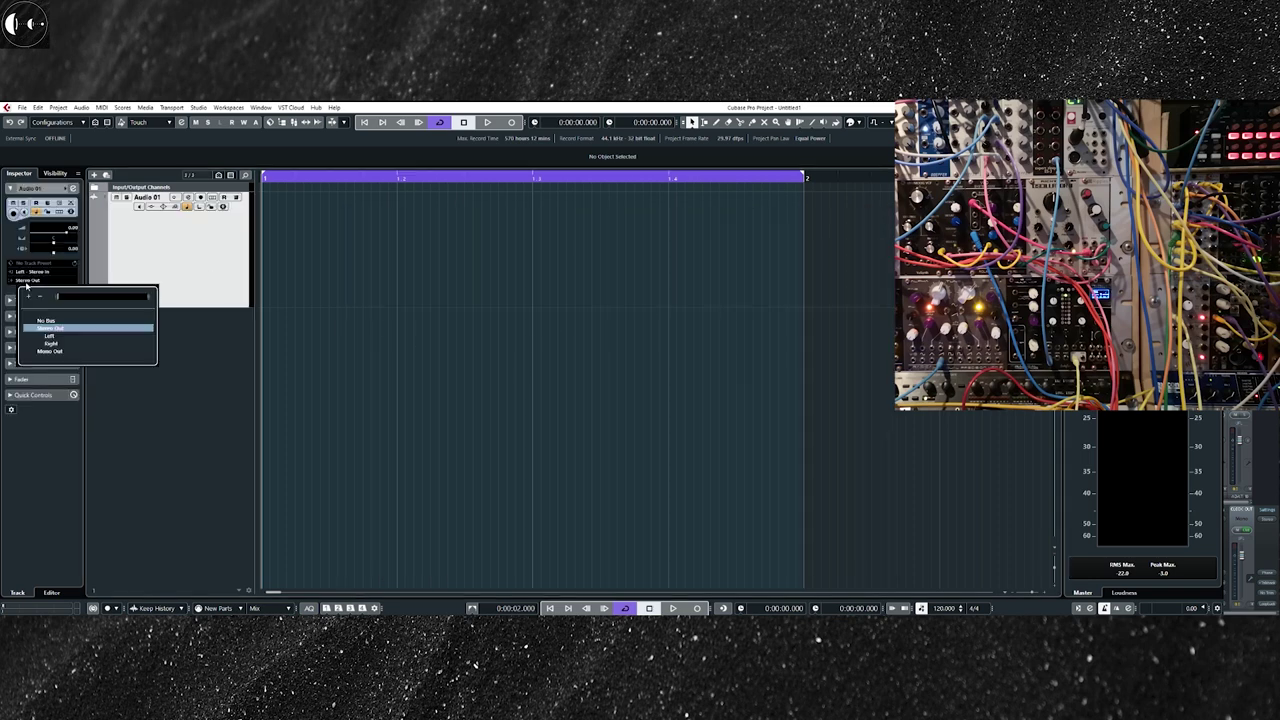
{"action": "left_click", "coordinate": [48, 352]}
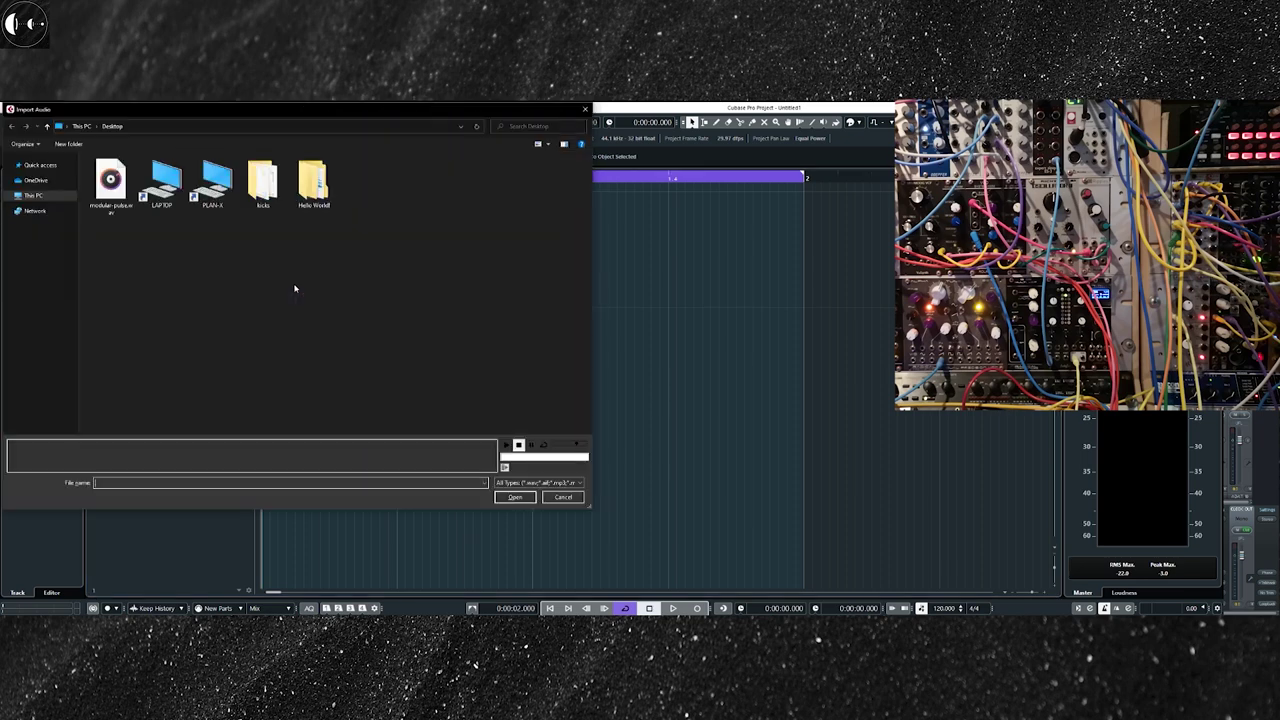
{"action": "left_click", "coordinate": [110, 185]}
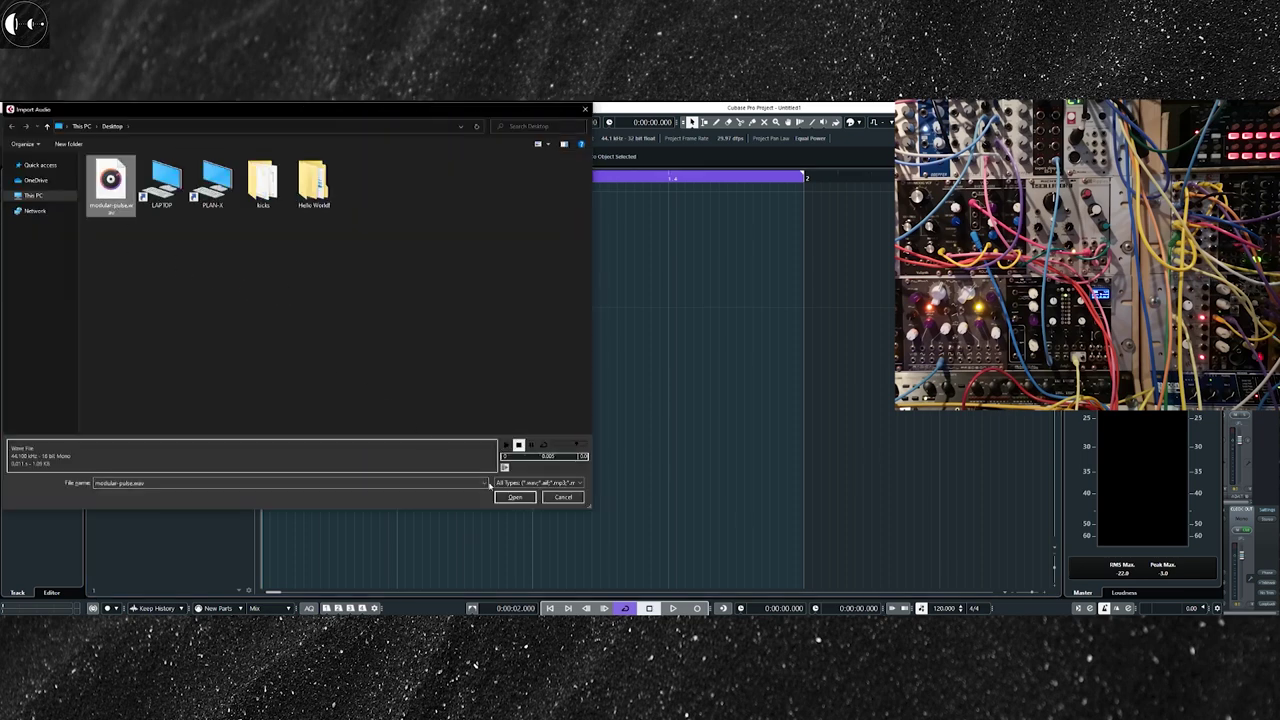
{"action": "left_click", "coordinate": [512, 497]}
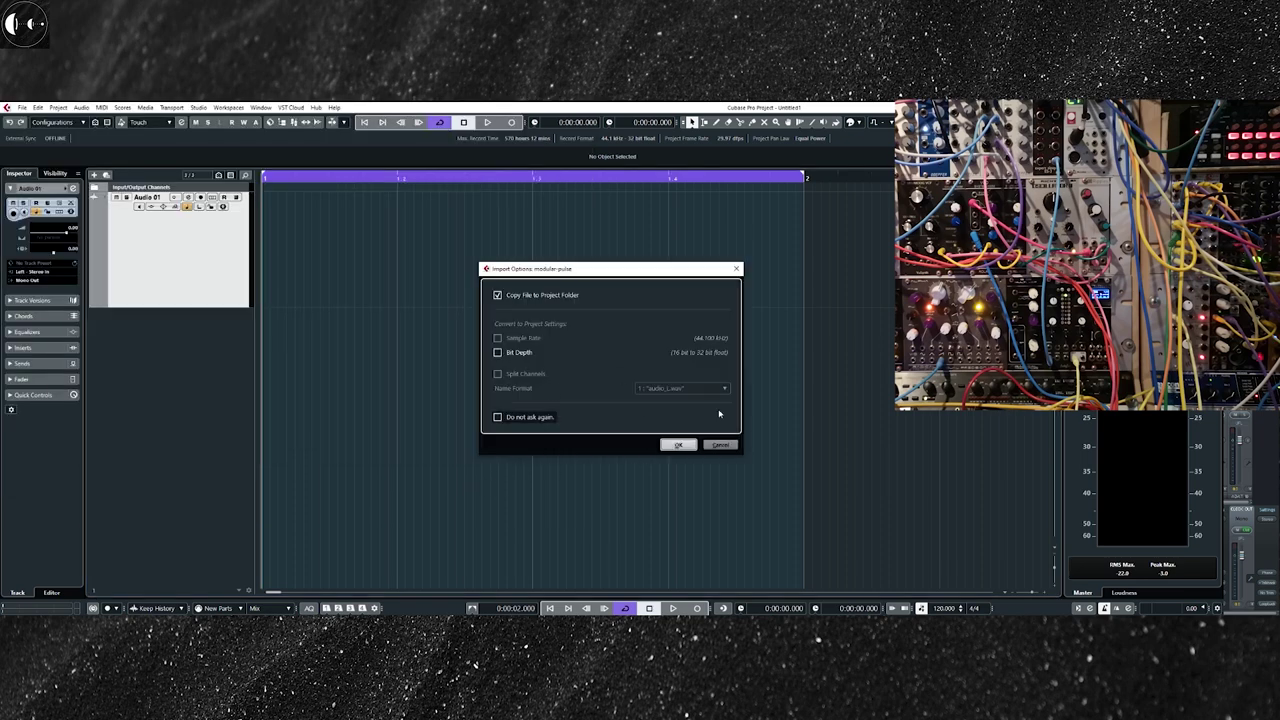
{"action": "left_click", "coordinate": [686, 449]}
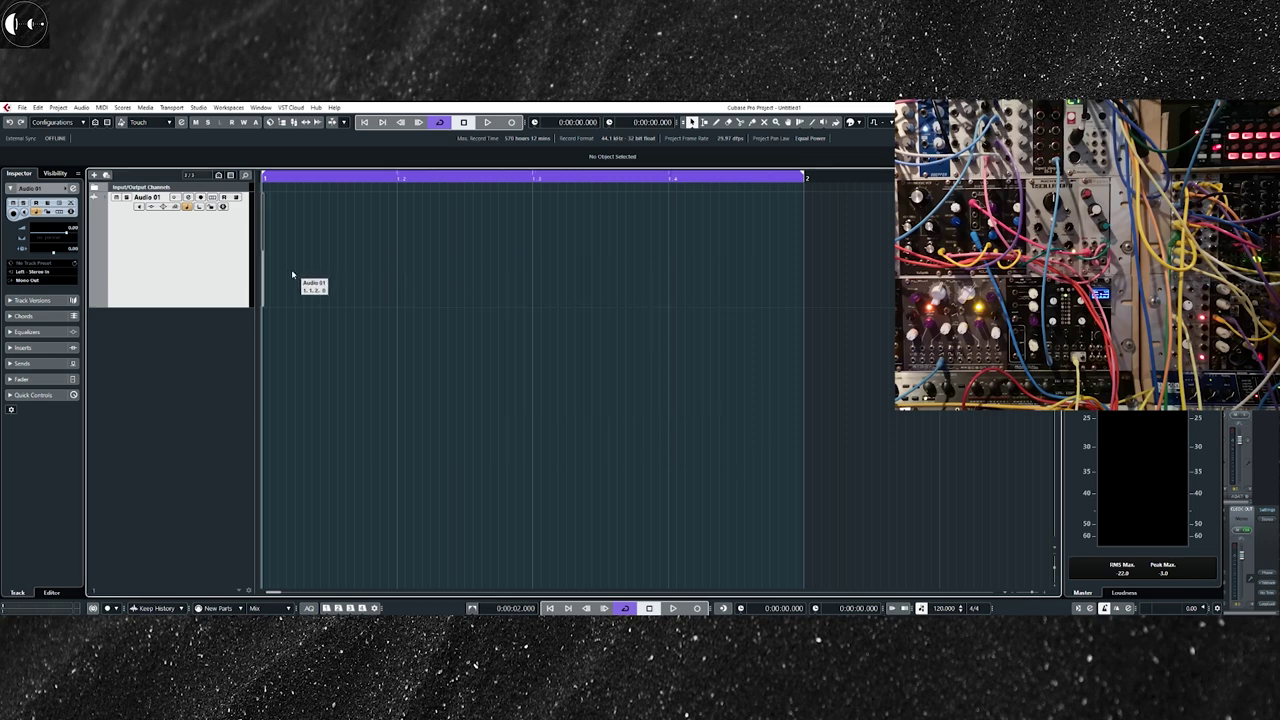
Copy the pulse to beats 1.2, 1.3 and 1.4, then play bar 1 to check
{"action": "left_click_drag", "start_coordinate": [266, 277], "coordinate": [537, 274]}
{"action": "left_click_drag", "start_coordinate": [537, 274], "coordinate": [680, 288]}
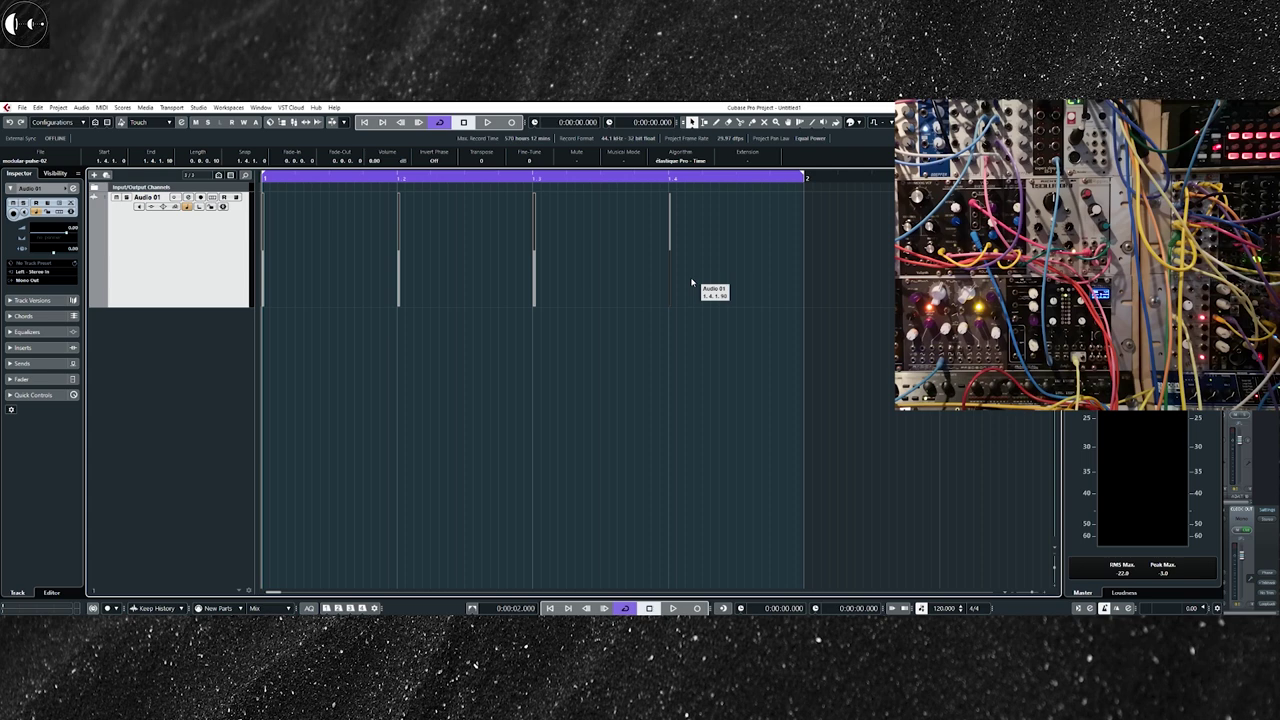
{"action": "left_click", "coordinate": [496, 393]}
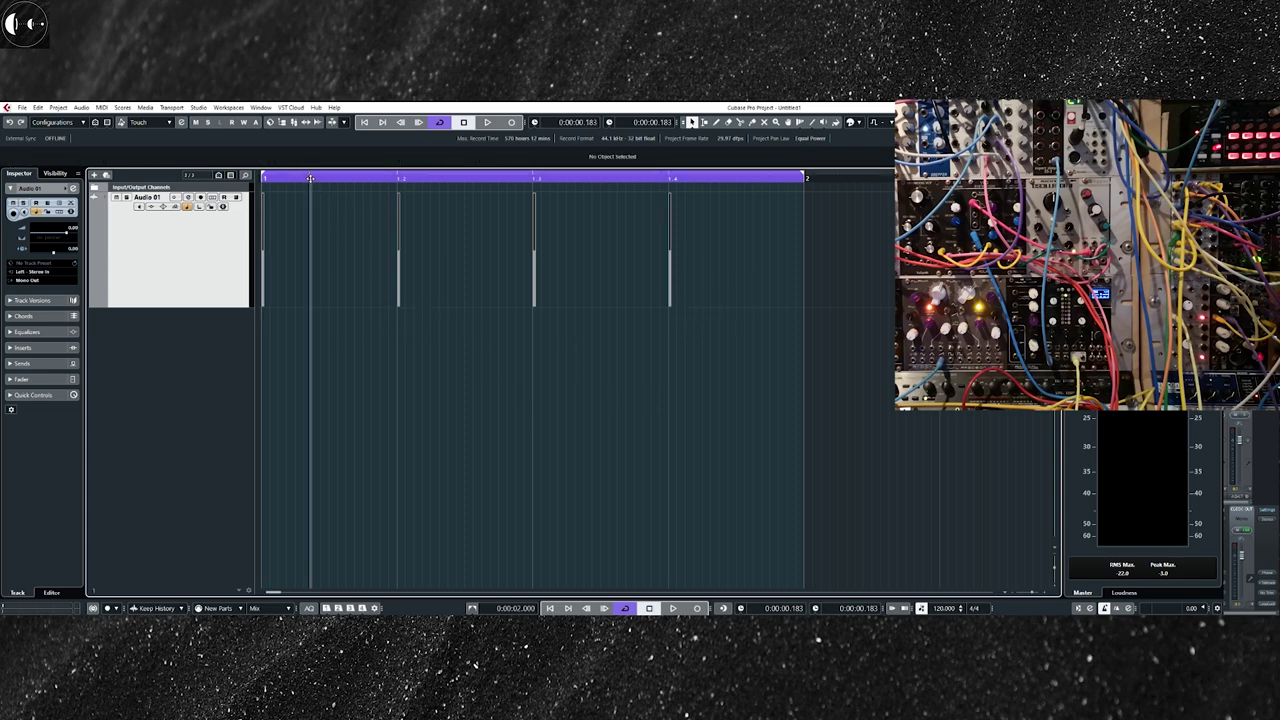
{"action": "key", "text": "space"}
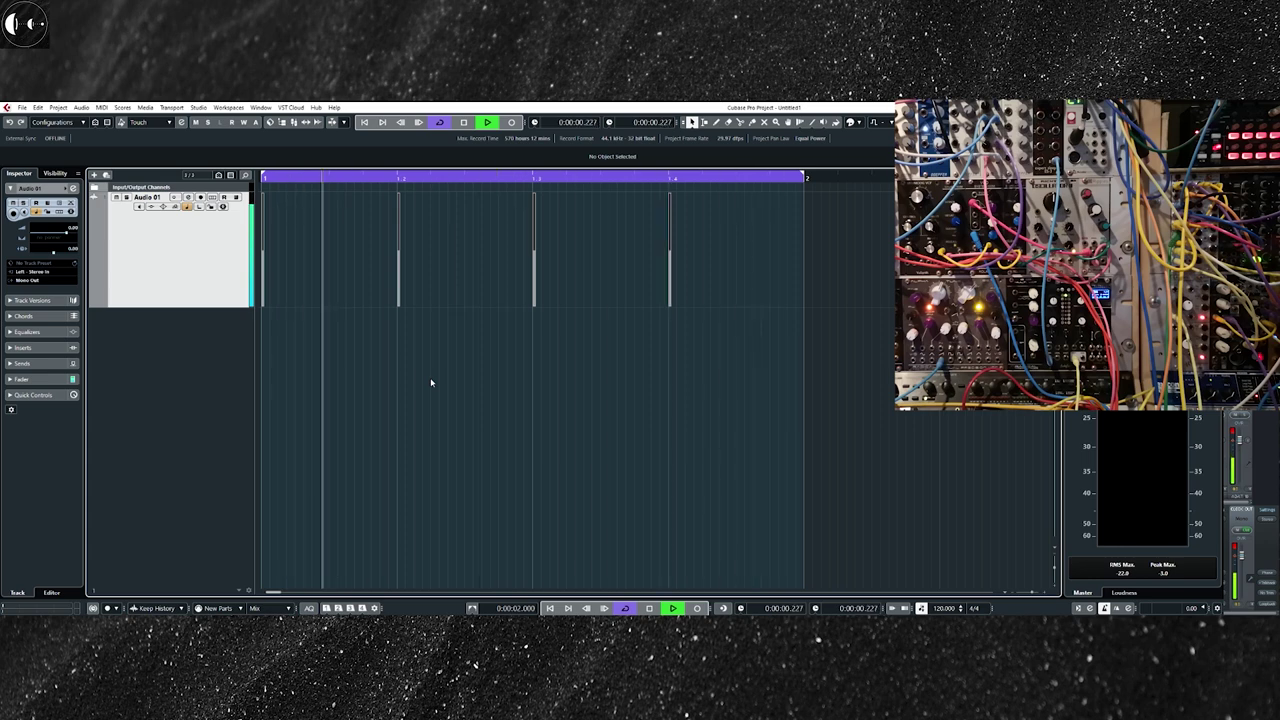
{"action": "key", "text": "space"}
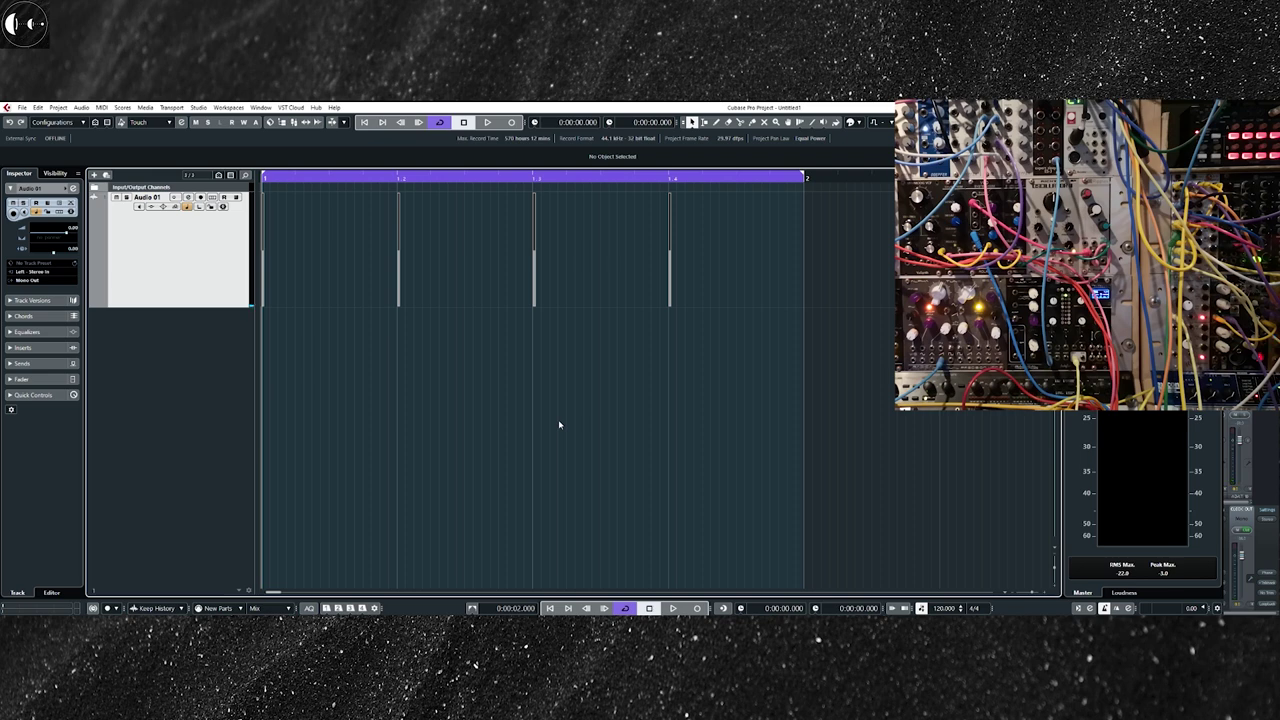
During playback, place and then remove extra pulses later in bar 1
{"action": "key", "text": "space"}
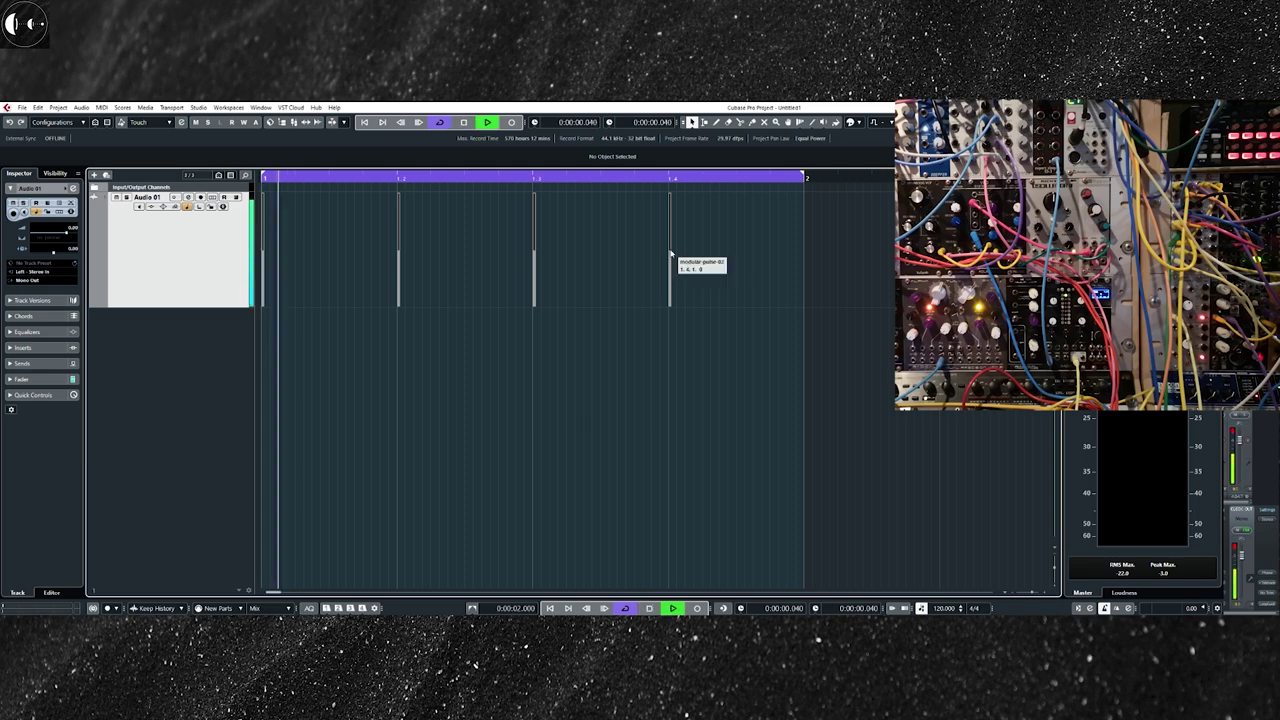
{"action": "left_click_drag", "start_coordinate": [671, 254], "coordinate": [789, 292]}
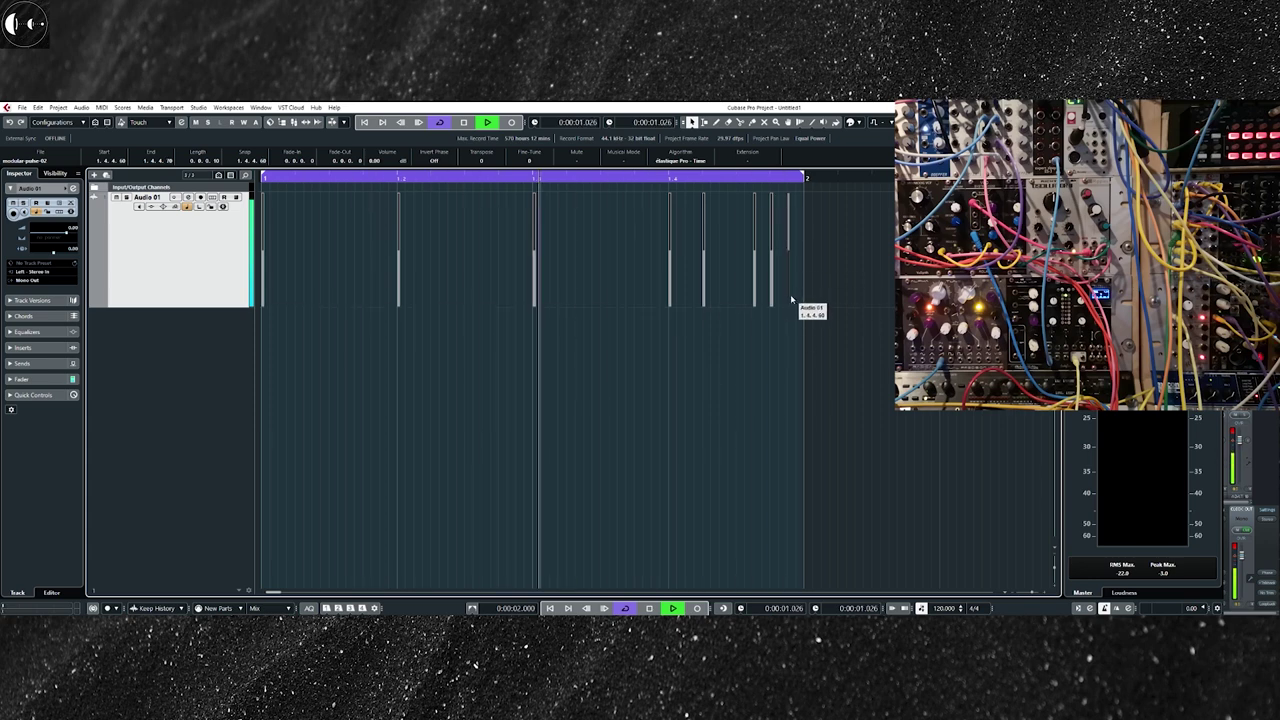
{"action": "key", "text": "Delete"}
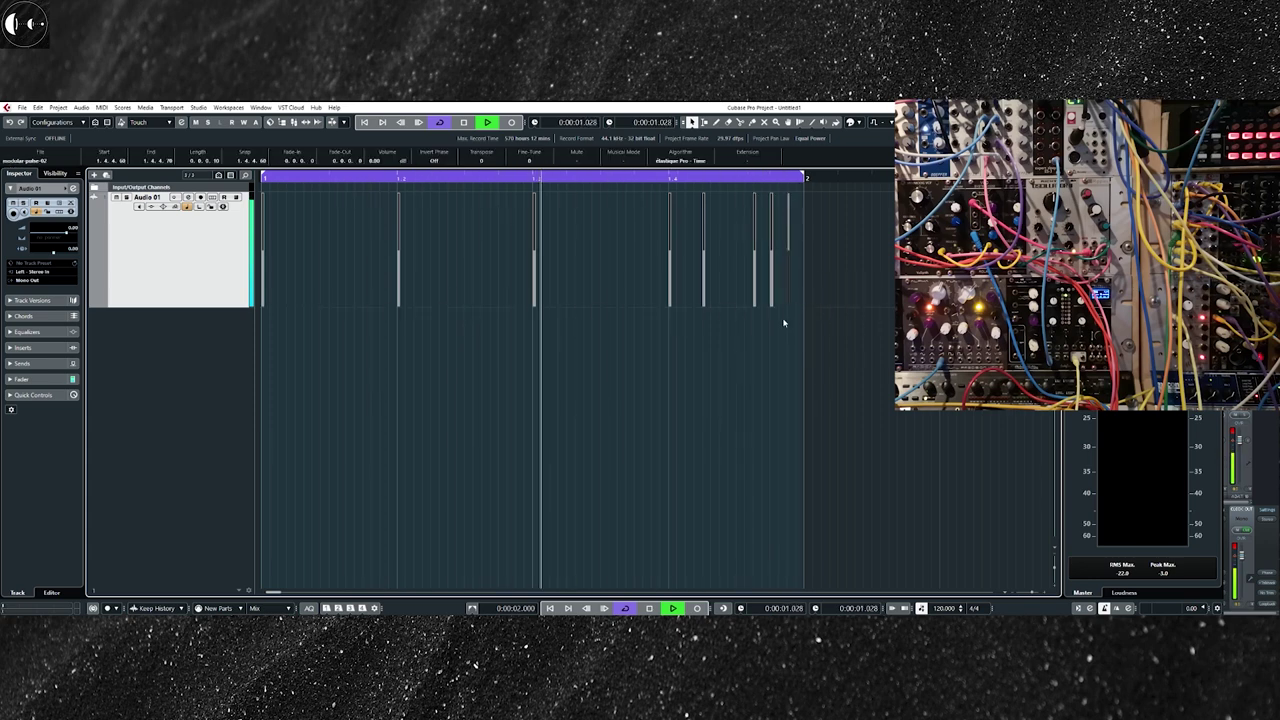
{"action": "key", "text": "ctrl+z"}
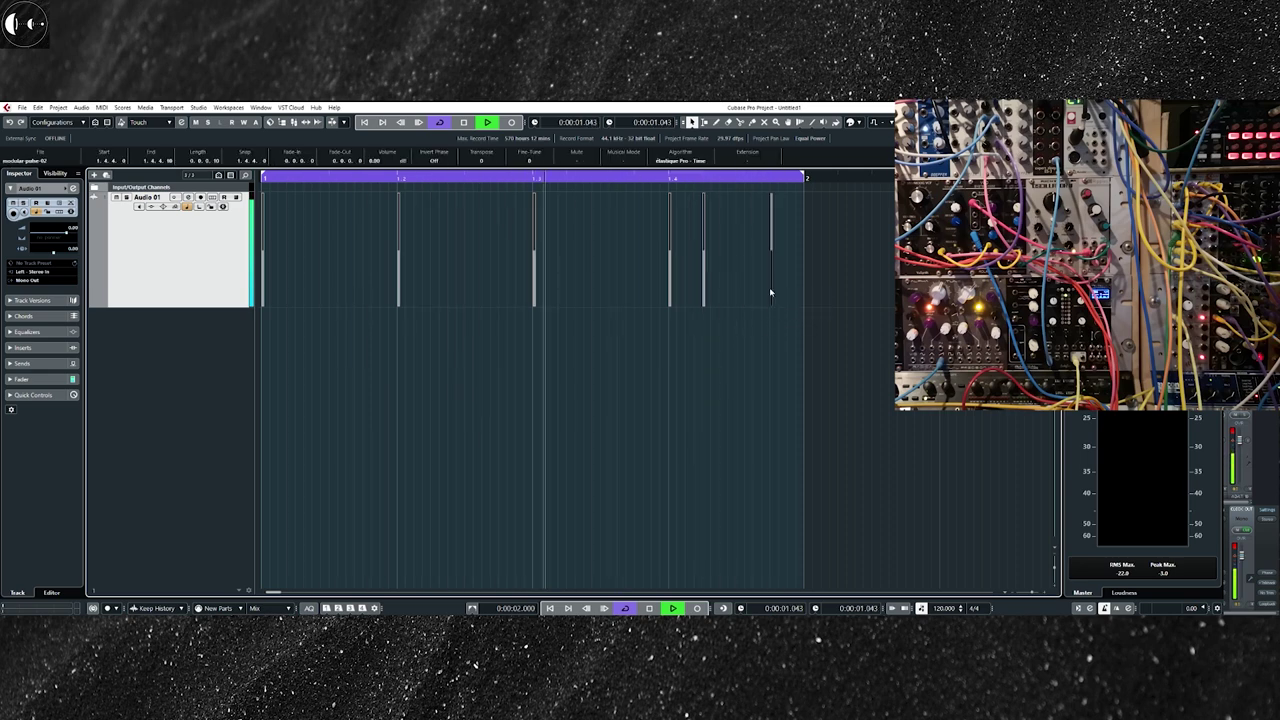
{"action": "left_click_drag", "start_coordinate": [769, 289], "coordinate": [744, 300]}
{"action": "left_click", "coordinate": [766, 352]}
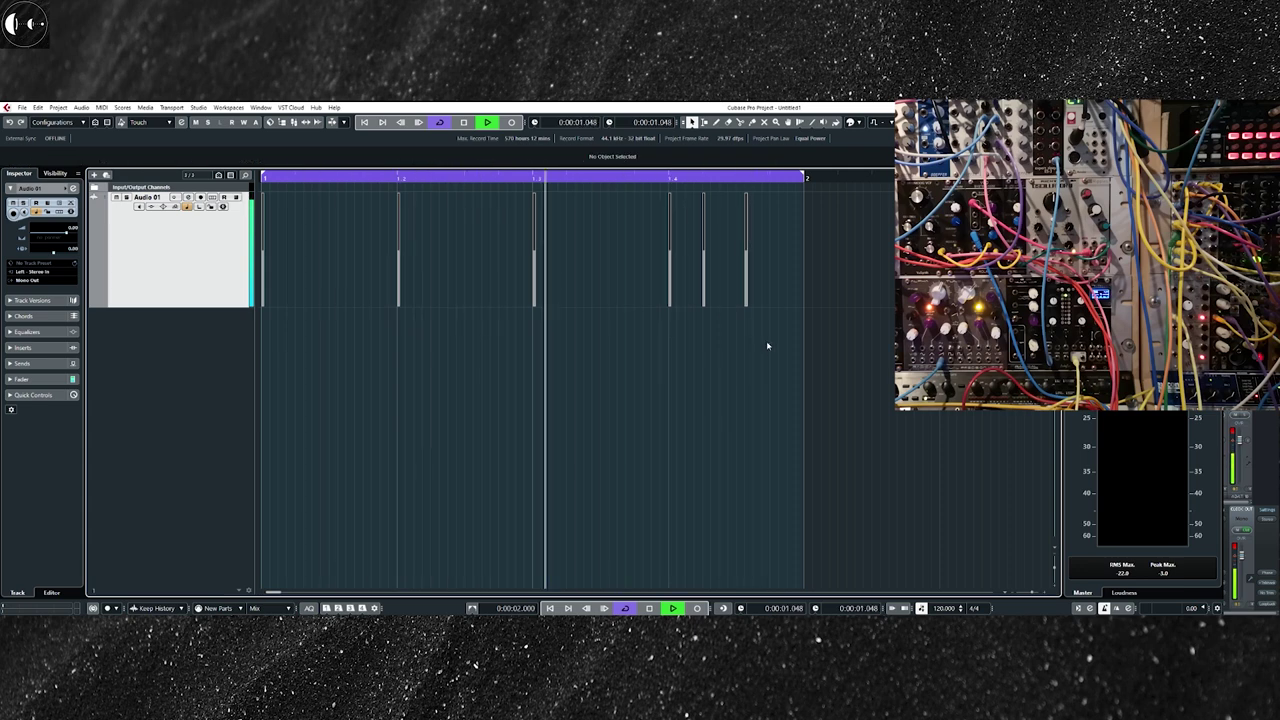
{"action": "left_click_drag", "start_coordinate": [770, 343], "coordinate": [734, 290]}
{"action": "key", "text": "Delete"}
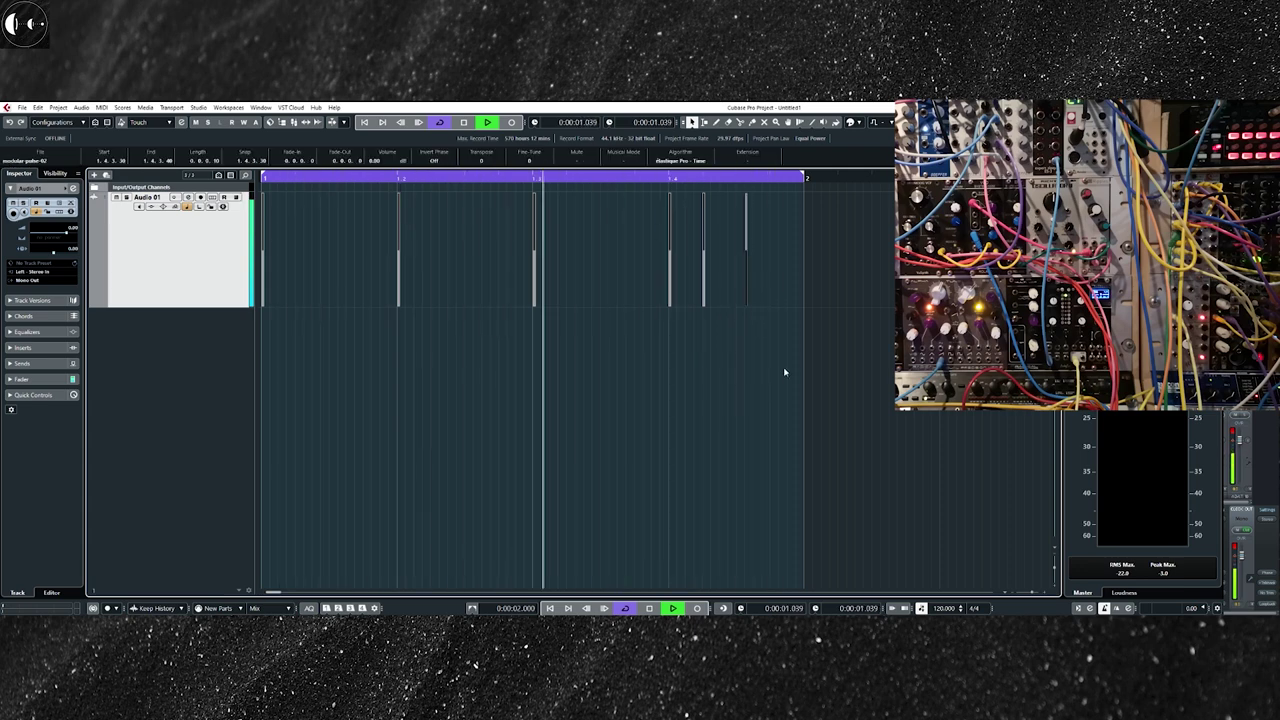
Delete the remaining extra pulse and the pulses on beats 1.2 and 1.4, then stop
{"action": "left_click_drag", "start_coordinate": [776, 352], "coordinate": [694, 286]}
{"action": "key", "text": "Delete"}
{"action": "left_click_drag", "start_coordinate": [709, 346], "coordinate": [634, 280]}
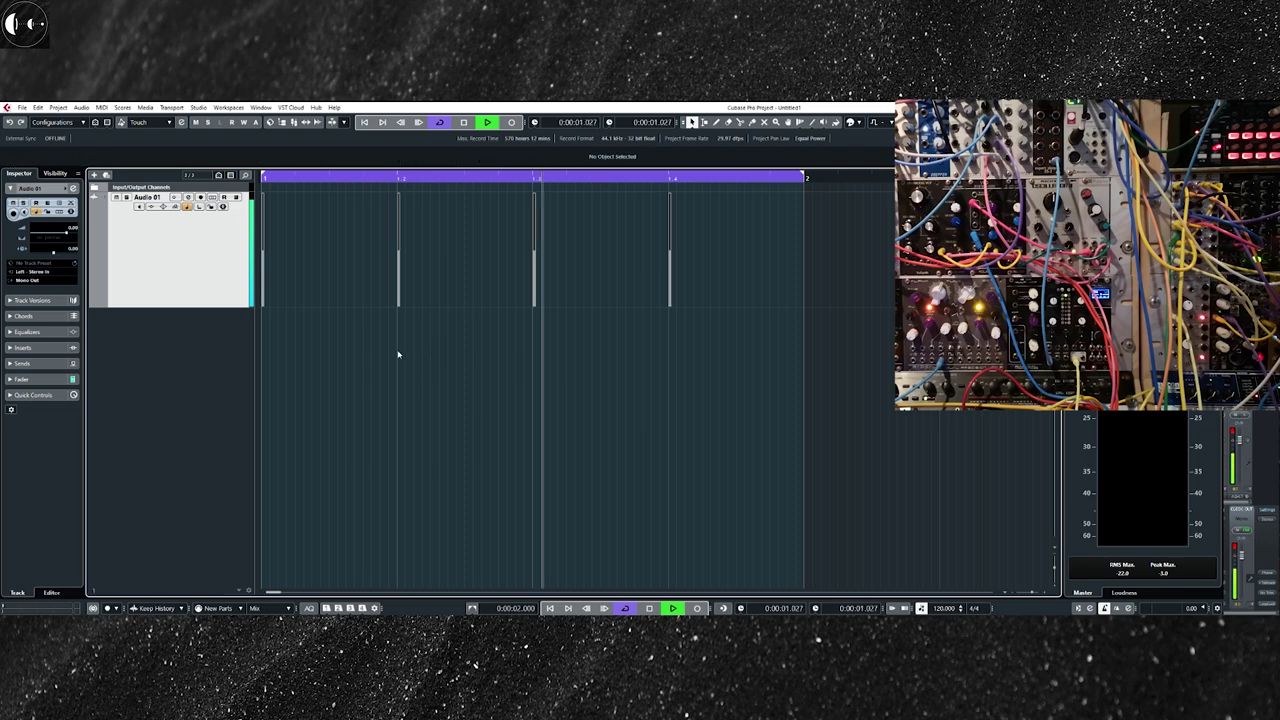
{"action": "left_click_drag", "start_coordinate": [397, 350], "coordinate": [403, 251]}
{"action": "key", "text": "Delete"}
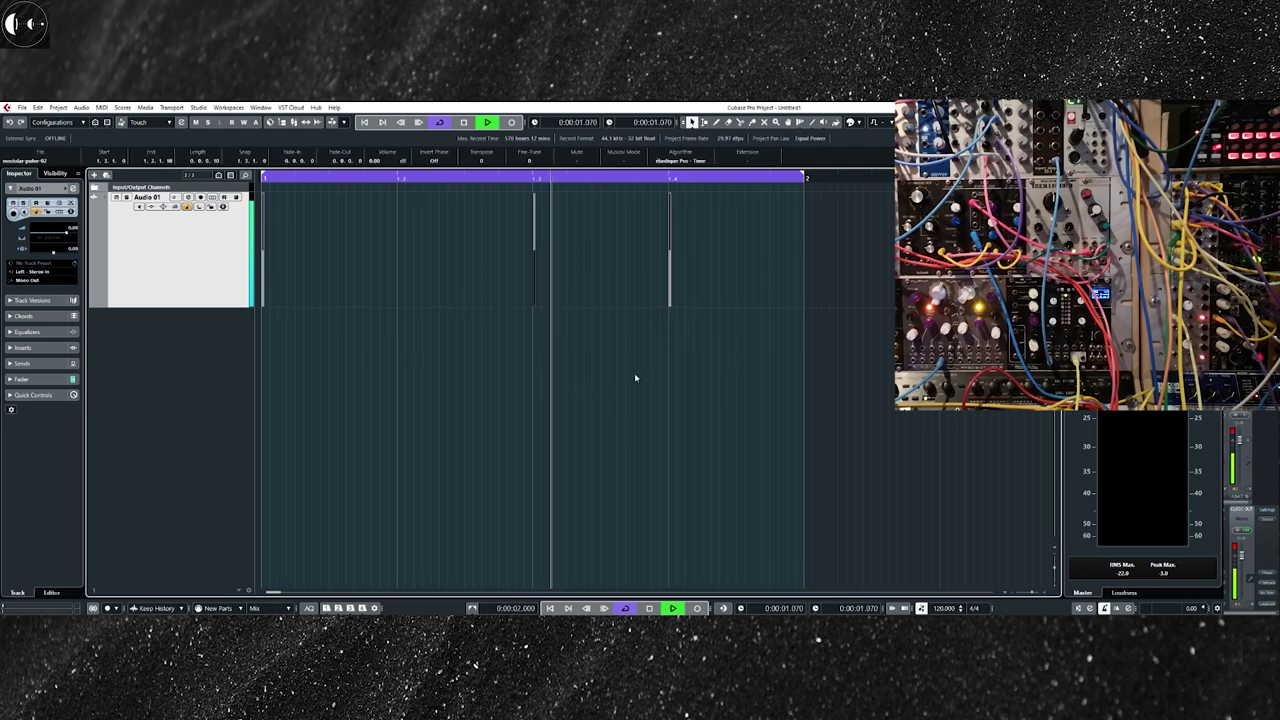
{"action": "left_click_drag", "start_coordinate": [635, 365], "coordinate": [706, 276]}
{"action": "key", "text": "Delete"}
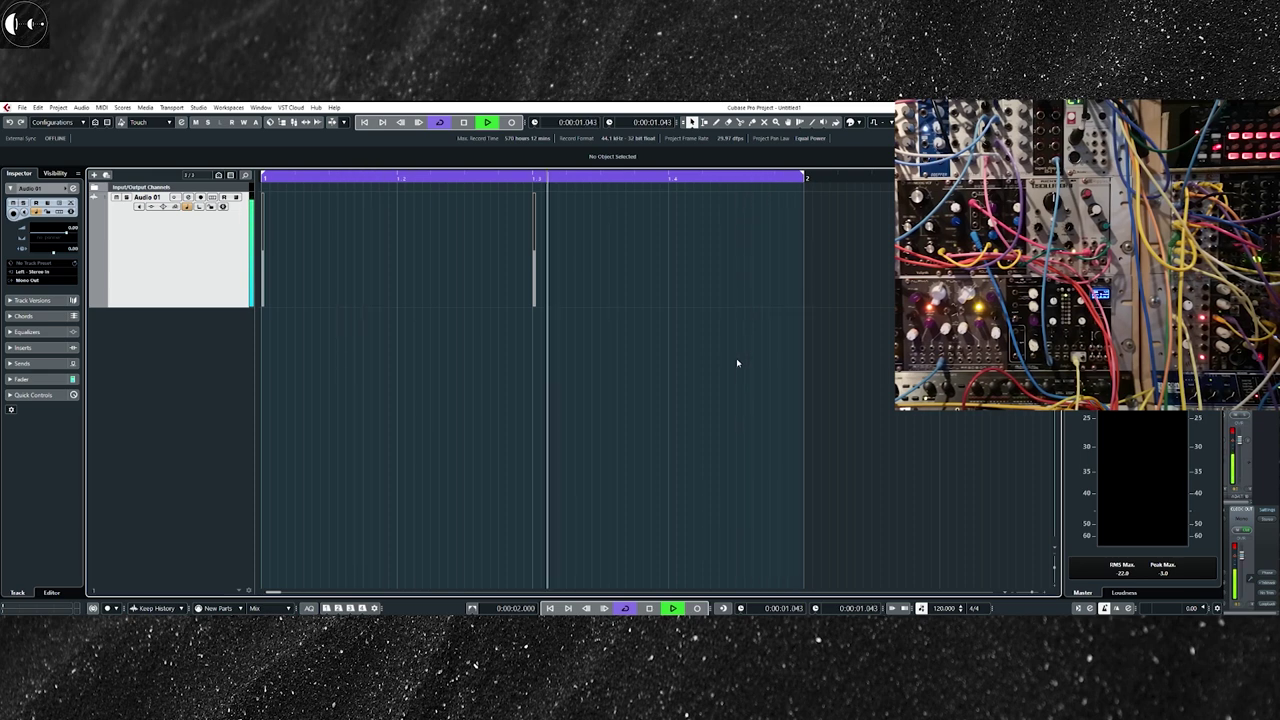
{"action": "key", "text": "space"}
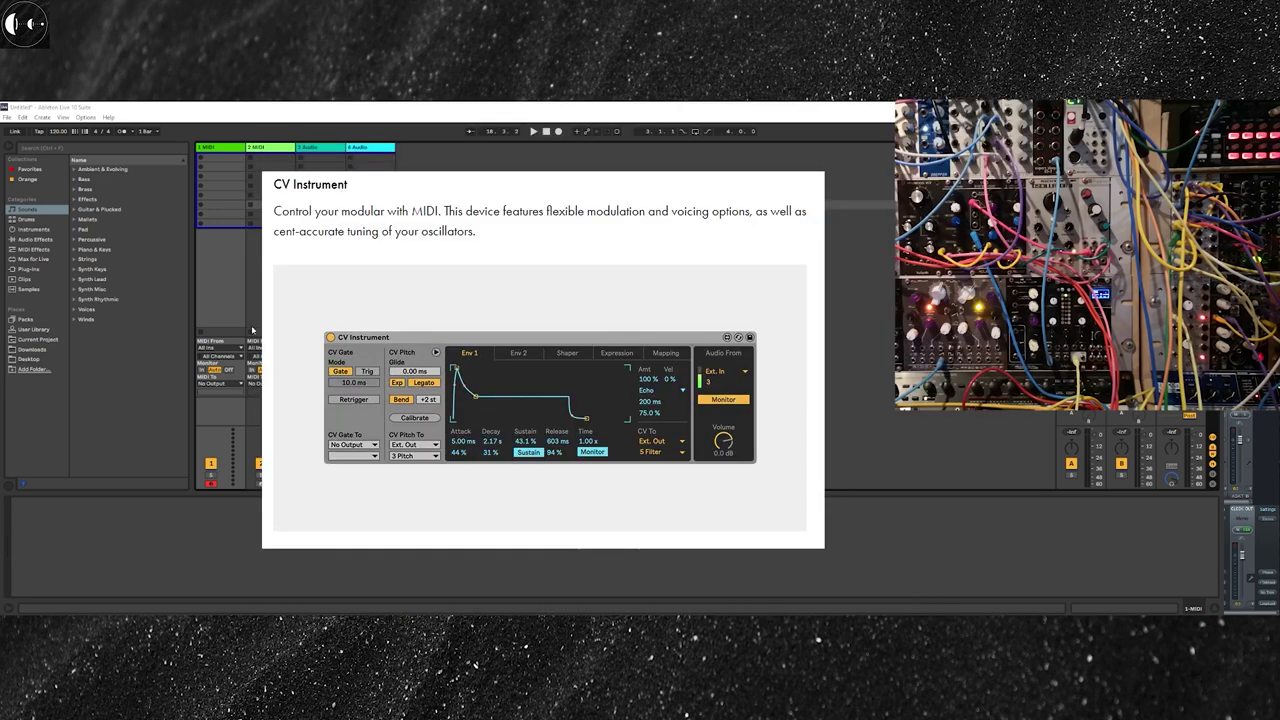
Show the Max for Live devices in the browser and focus the search field
{"action": "left_click", "coordinate": [35, 260]}
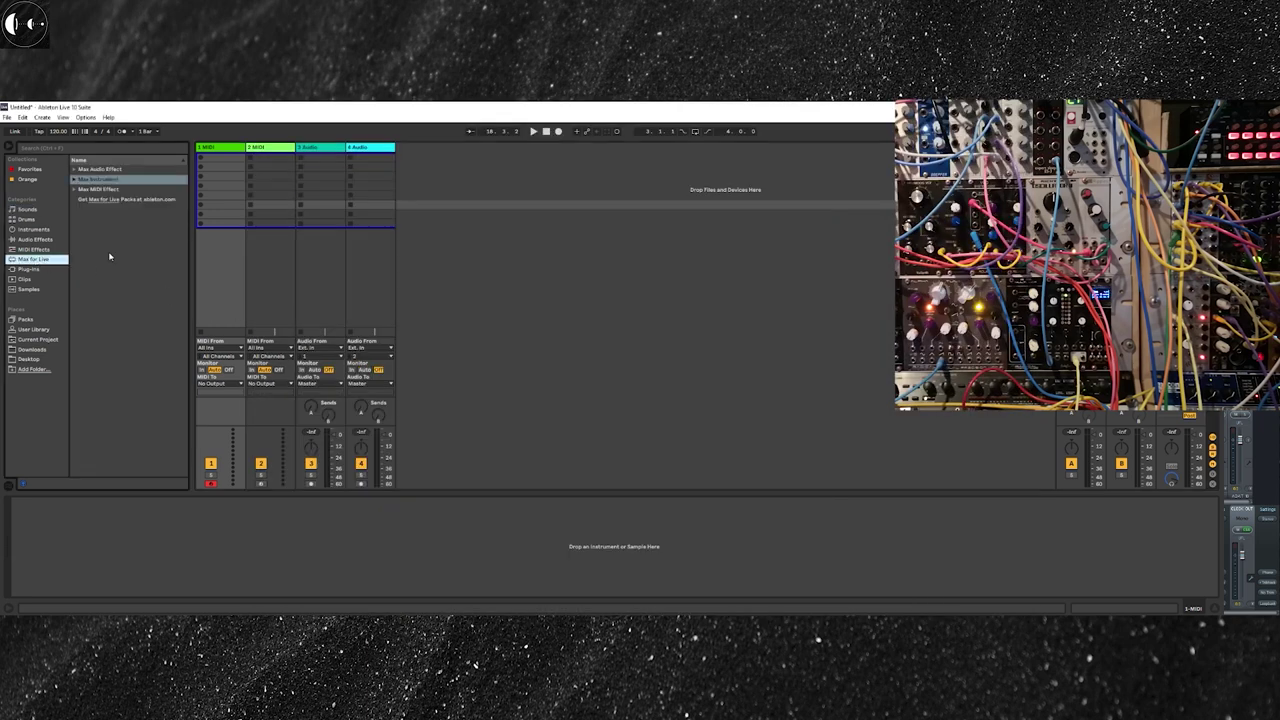
{"action": "left_click", "coordinate": [49, 152]}
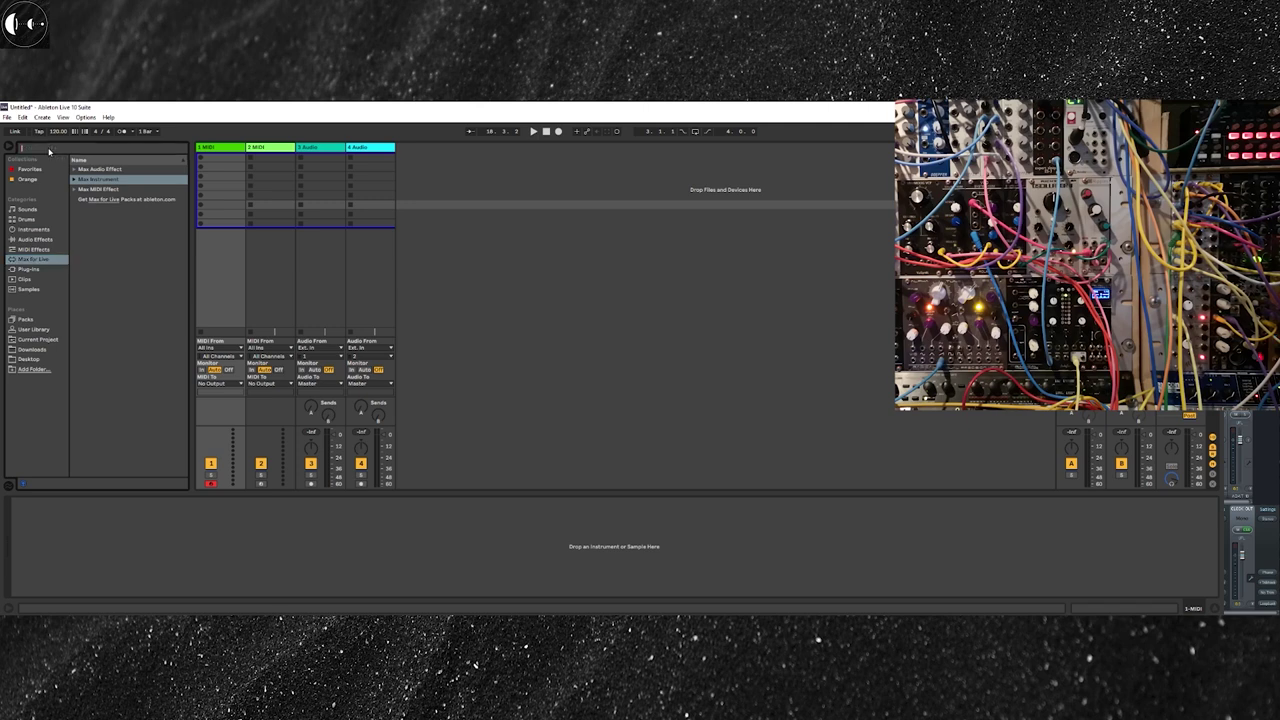
Search 'cv' and load CV Instrument from Max Instrument onto track 1
{"action": "type", "text": "cv"}
{"action": "left_click", "coordinate": [73, 180]}
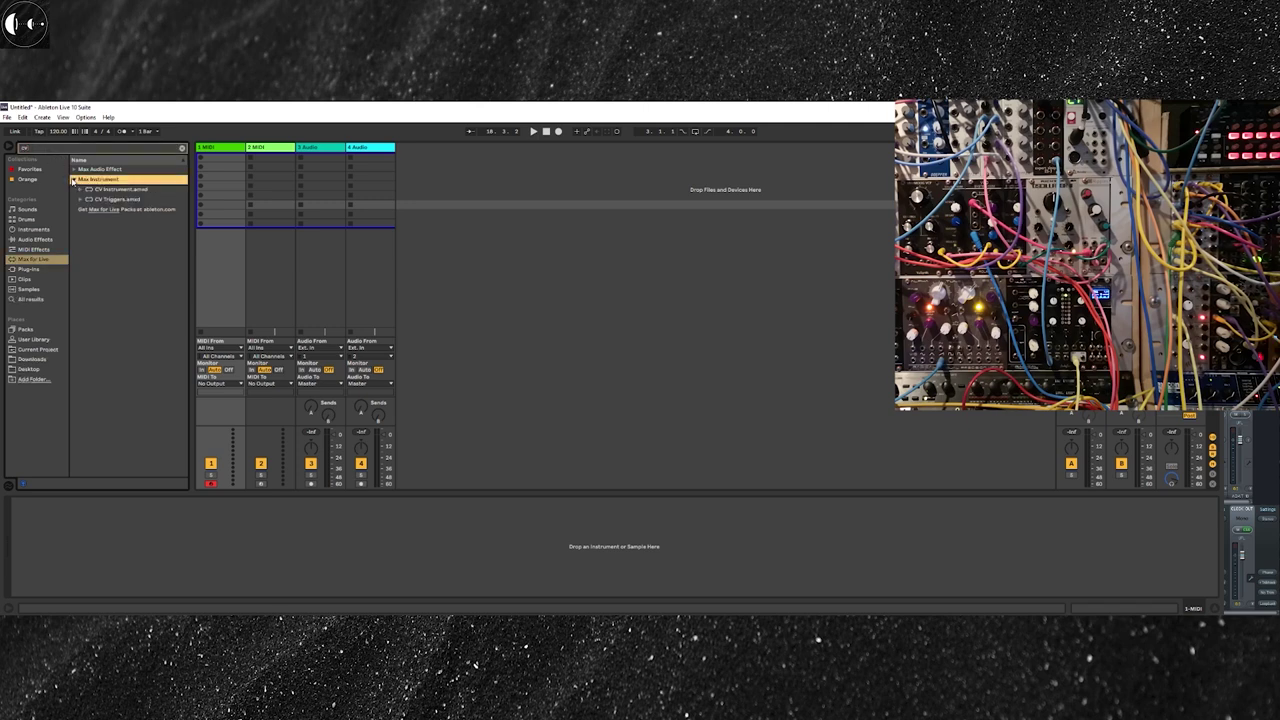
{"action": "left_click_drag", "start_coordinate": [134, 192], "coordinate": [221, 268]}
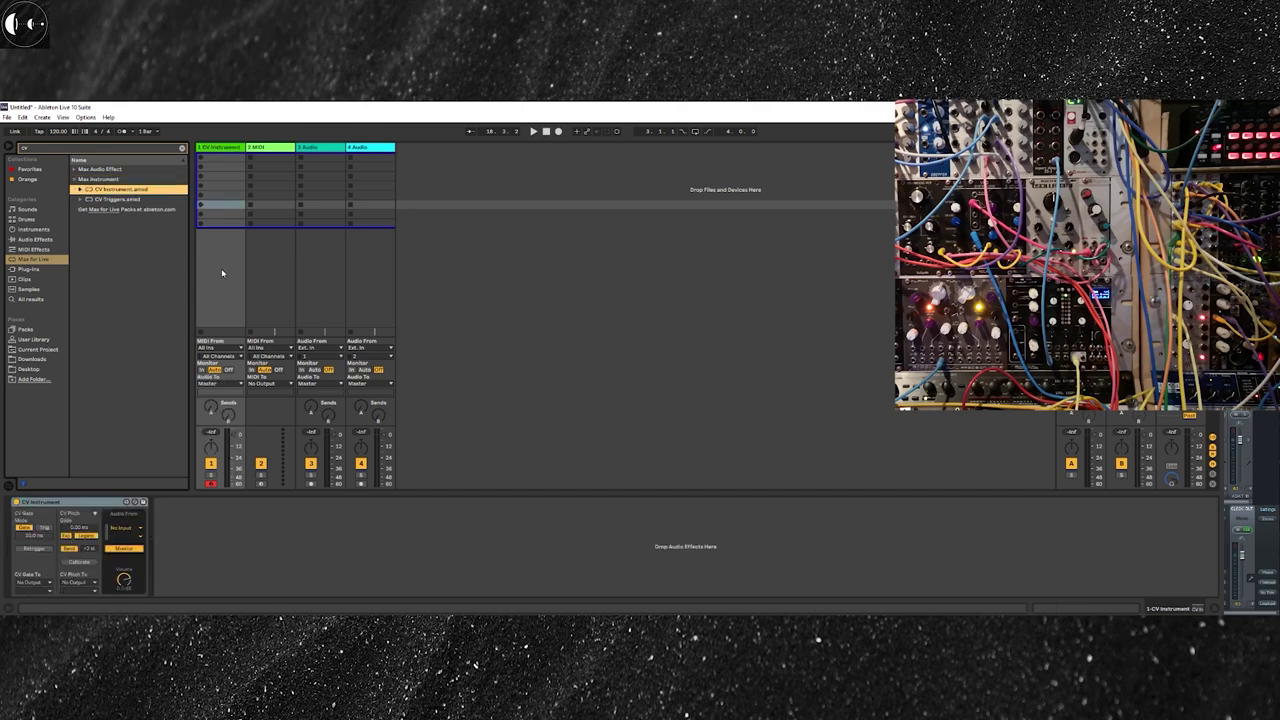
Route CV Instrument's CV Gate output to Ext. Out on channel 28
{"action": "left_click", "coordinate": [31, 584]}
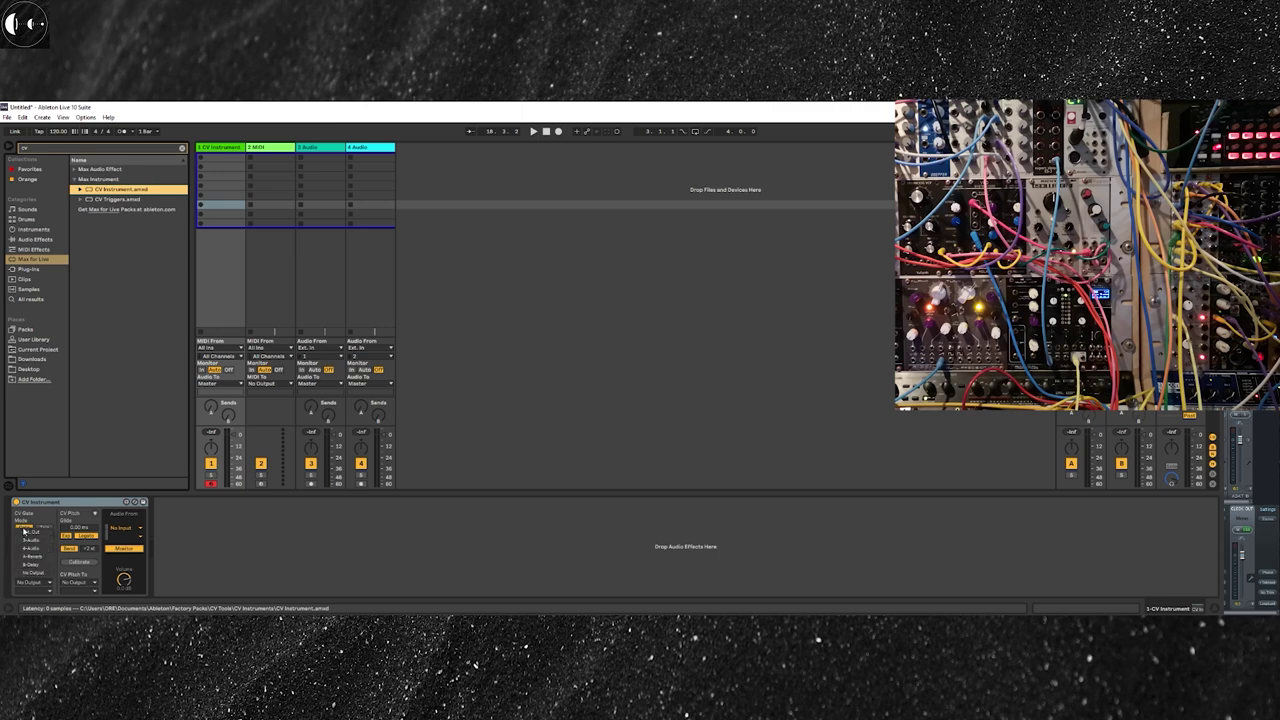
{"action": "left_click", "coordinate": [47, 537]}
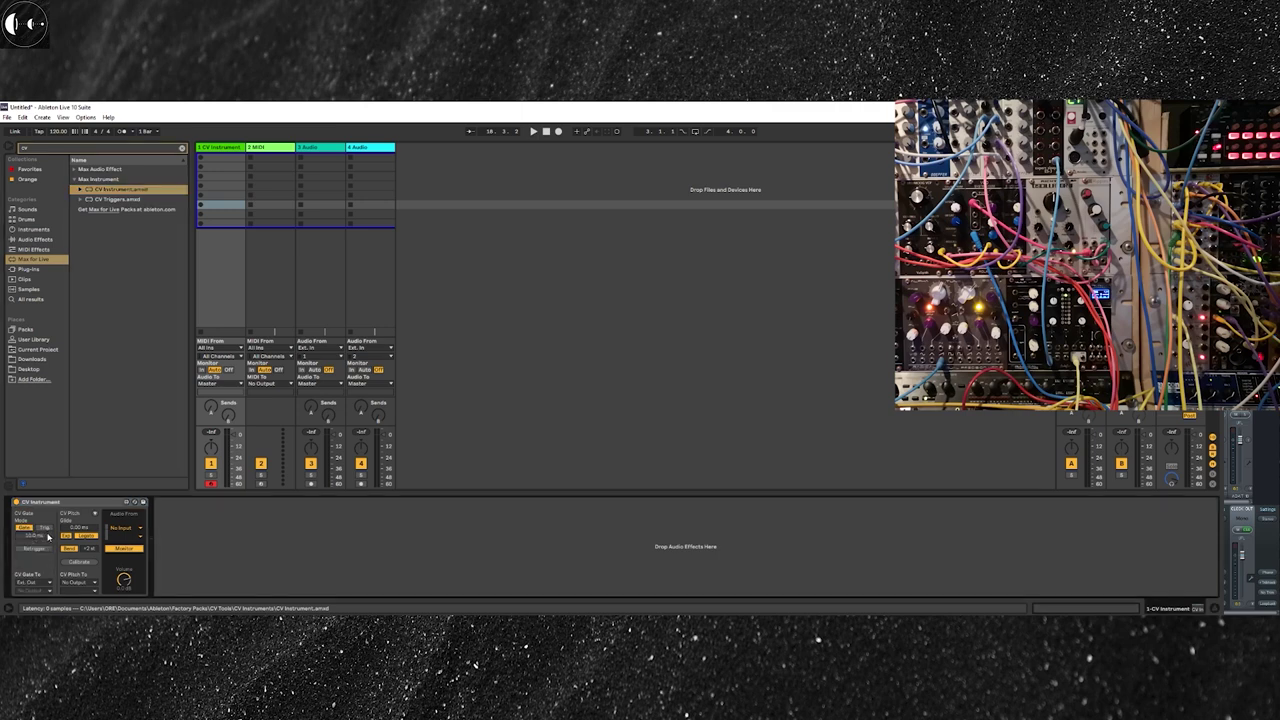
{"action": "left_click", "coordinate": [38, 591]}
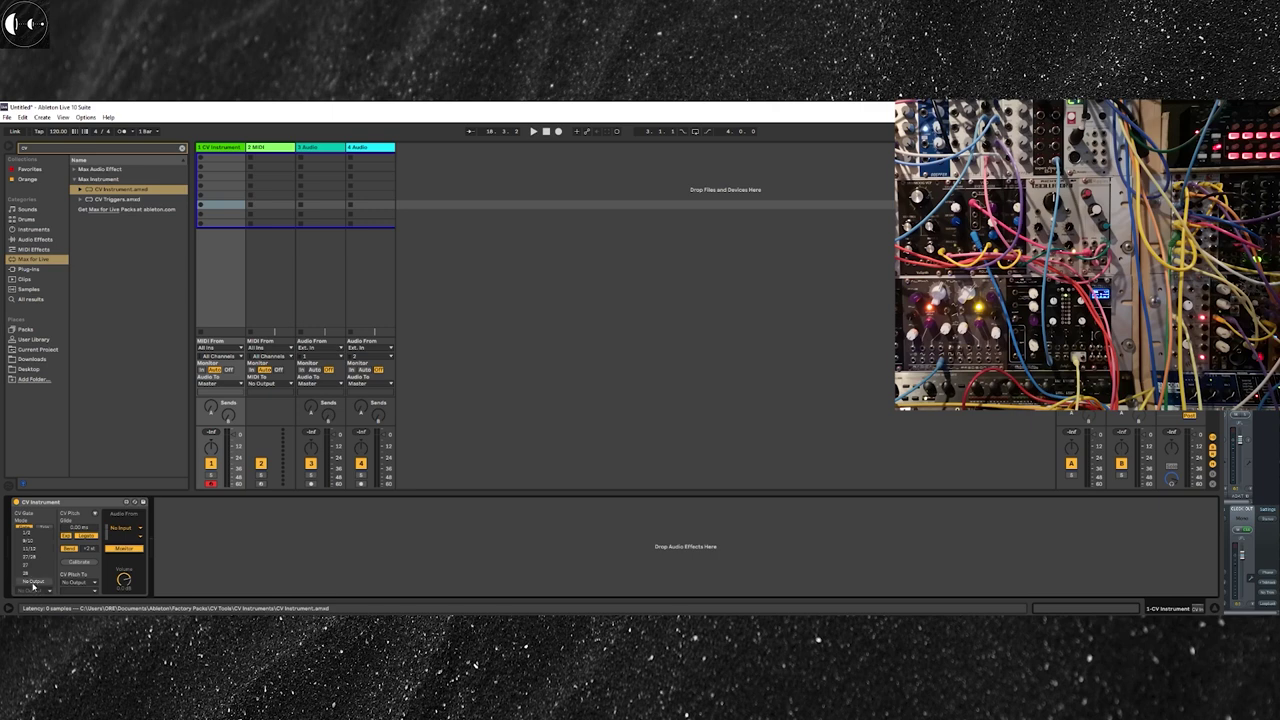
{"action": "left_click", "coordinate": [31, 575]}
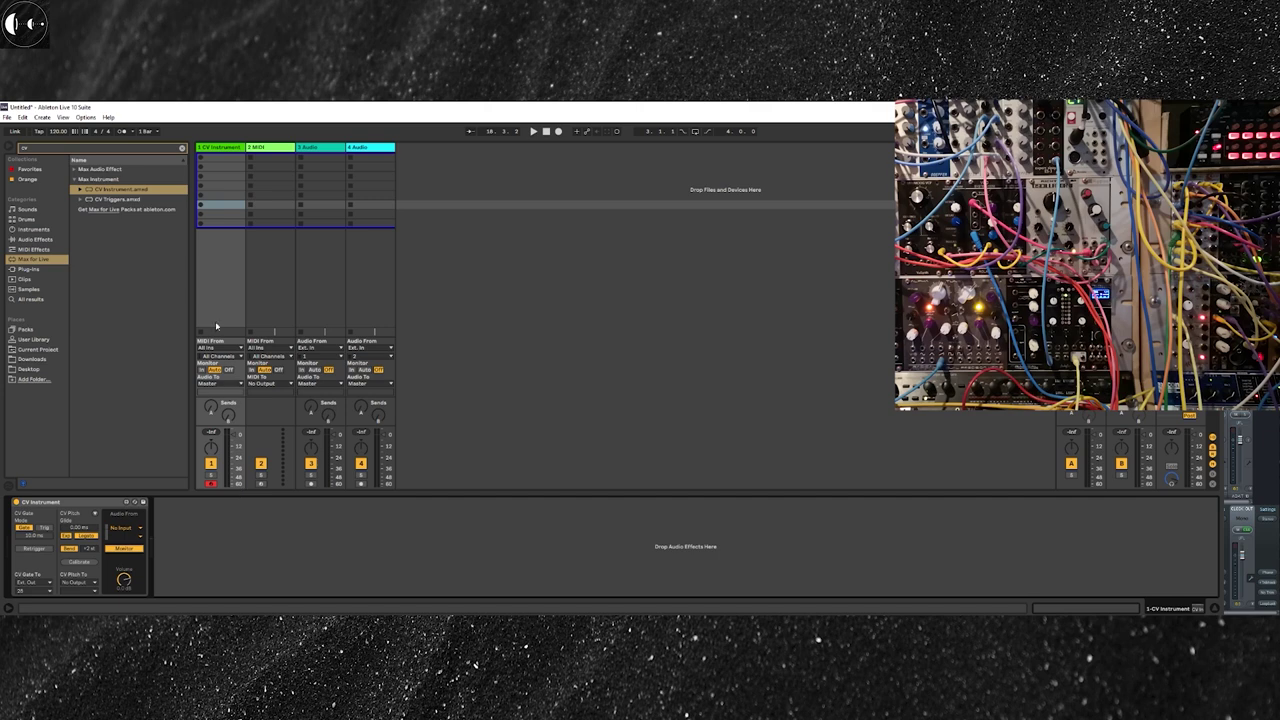
Create a MIDI clip on track 1 with a C3 note on each of the four beats
{"action": "double_click", "coordinate": [220, 157]}
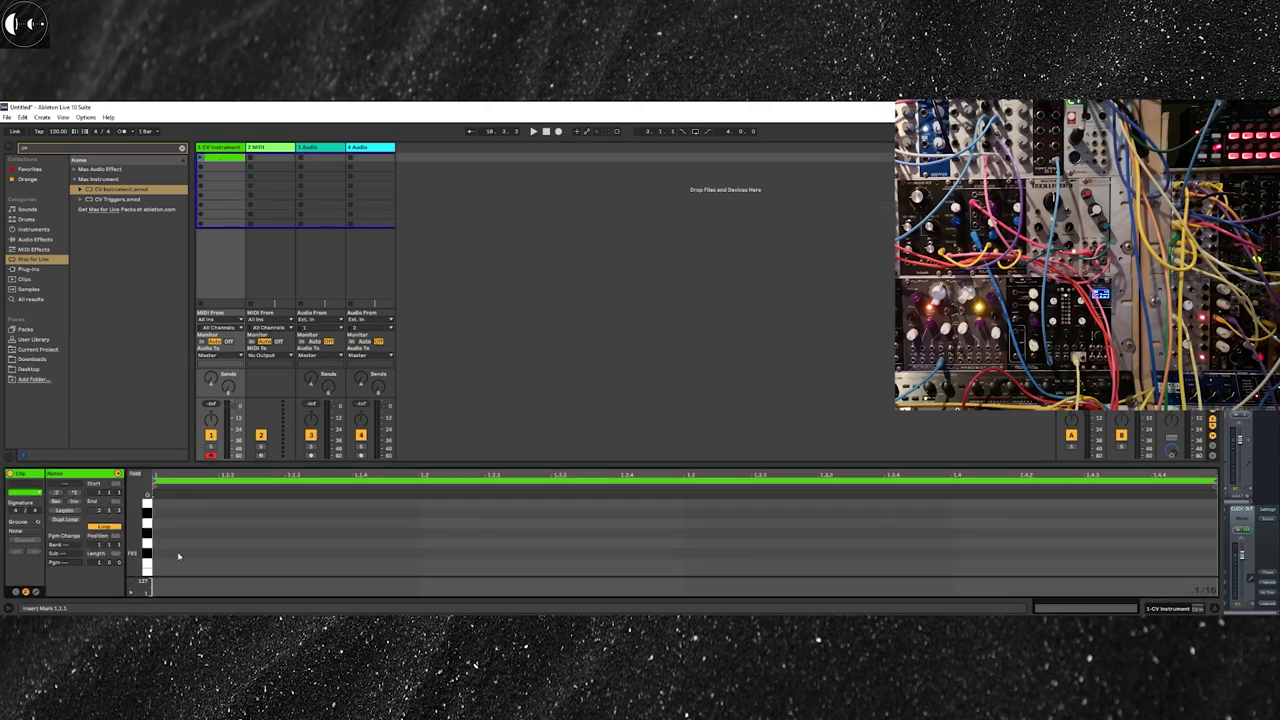
{"action": "scroll", "coordinate": [177, 551], "scroll_direction": "down", "scroll_amount": 3}
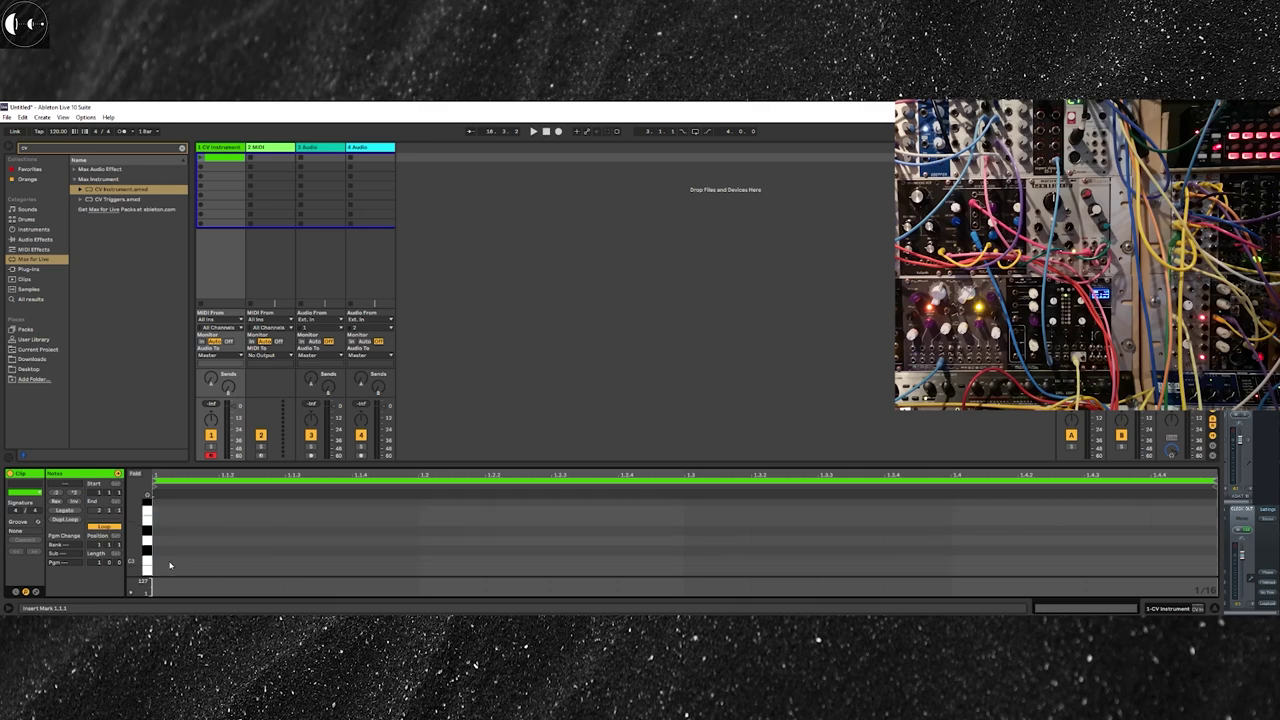
{"action": "double_click", "coordinate": [169, 564]}
{"action": "left_click", "coordinate": [433, 562]}
{"action": "double_click", "coordinate": [432, 562]}
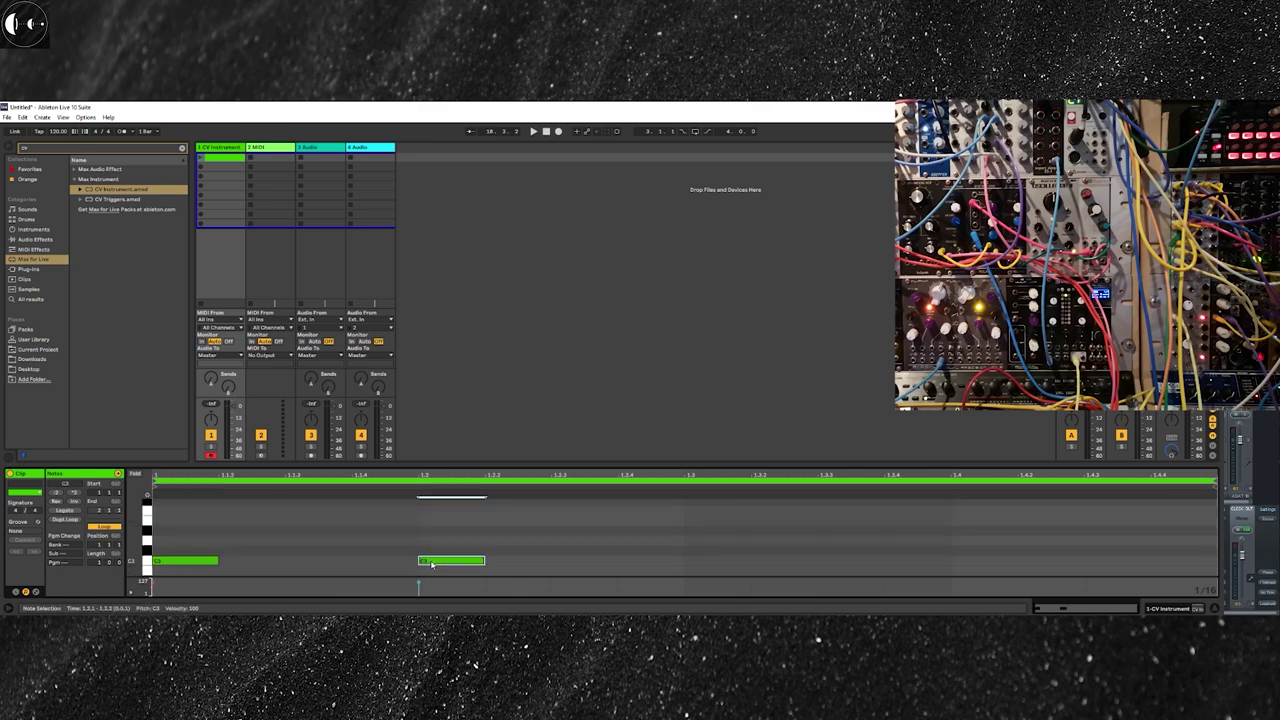
{"action": "double_click", "coordinate": [703, 560]}
{"action": "double_click", "coordinate": [967, 562]}
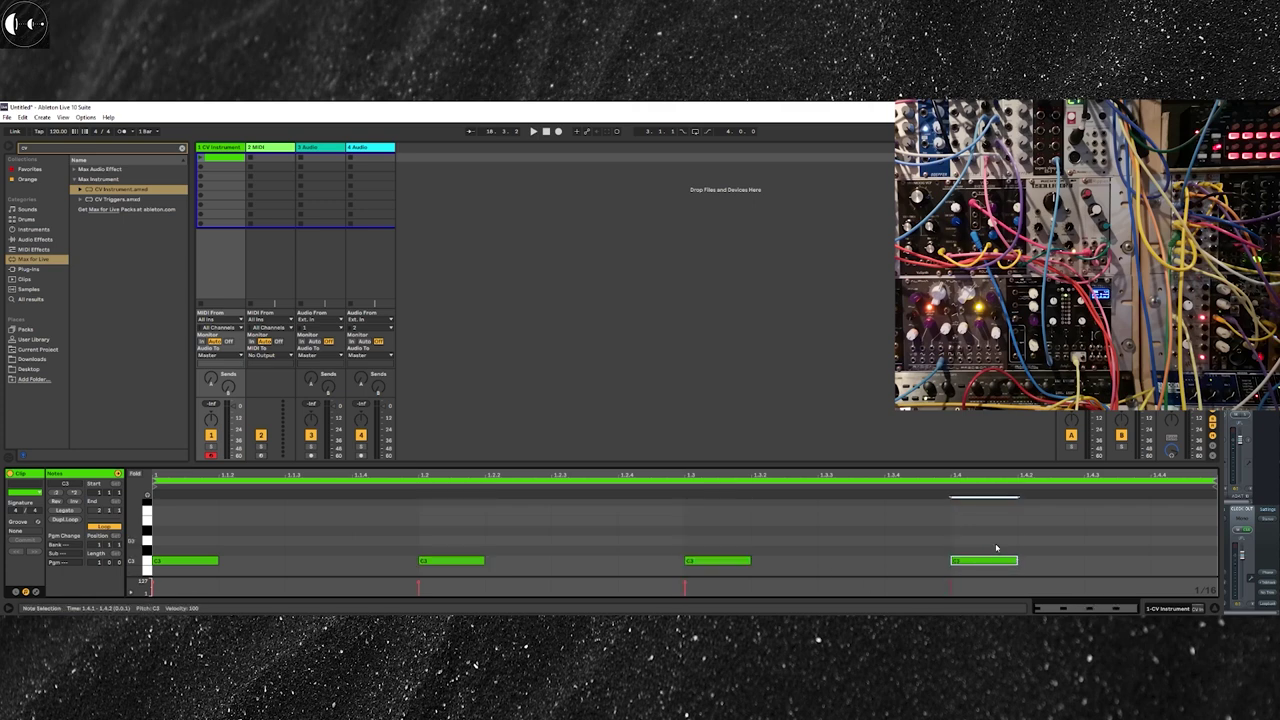
Shorten all four C3 notes into short gate triggers
{"action": "left_click_drag", "start_coordinate": [996, 548], "coordinate": [150, 566]}
{"action": "scroll", "coordinate": [252, 516], "scroll_direction": "down", "scroll_amount": 2}
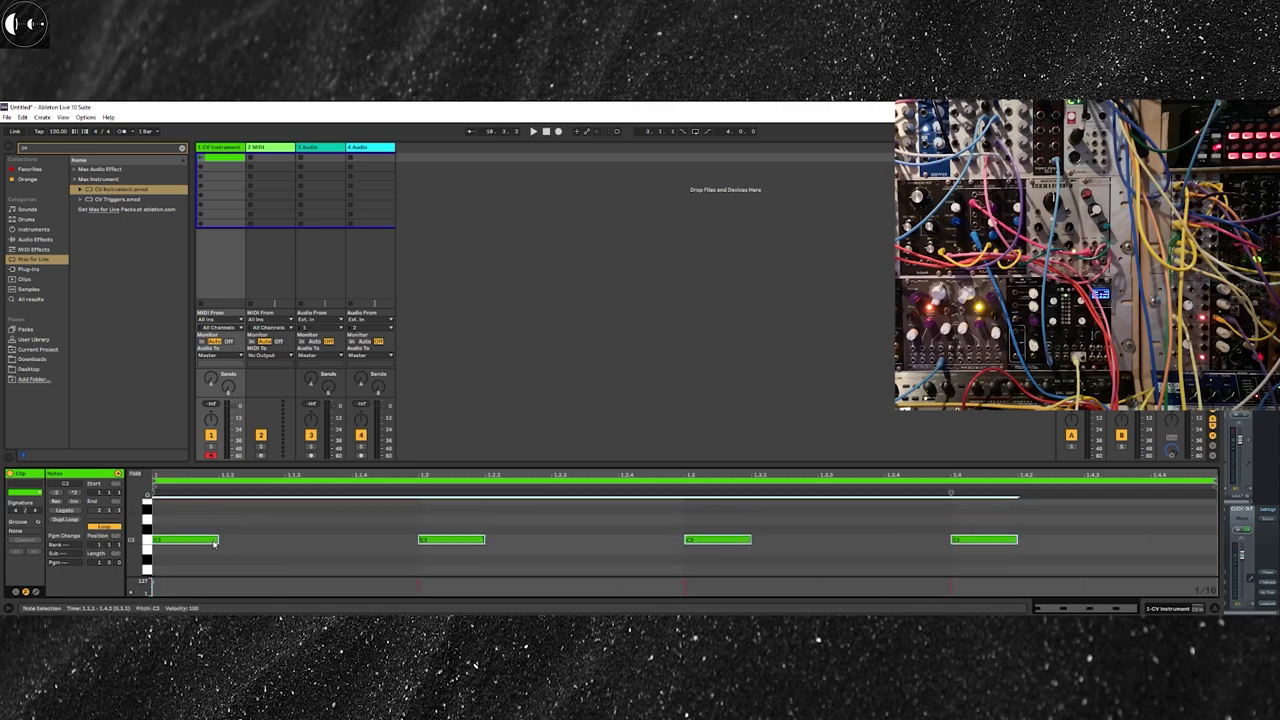
{"action": "left_click_drag", "start_coordinate": [217, 541], "coordinate": [168, 541]}
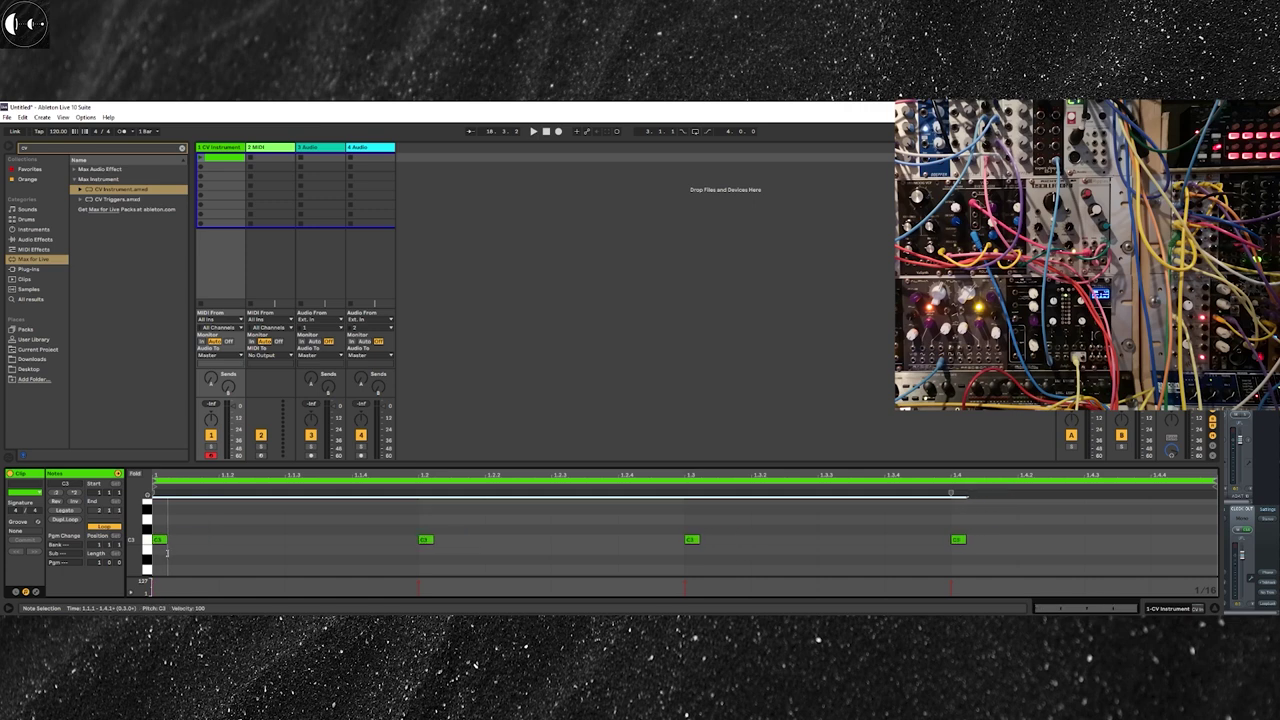
Start playback, launch the clip and show the CV Instrument device settings
{"action": "key", "text": "space"}
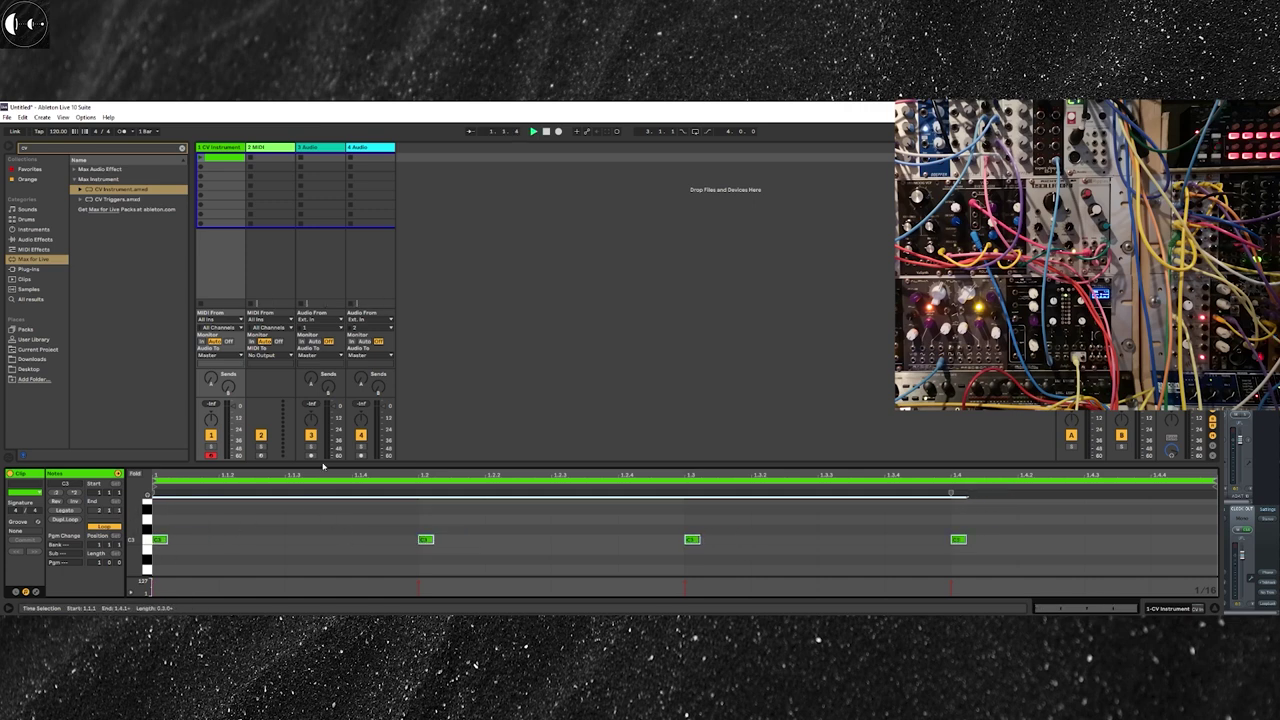
{"action": "left_click", "coordinate": [202, 158]}
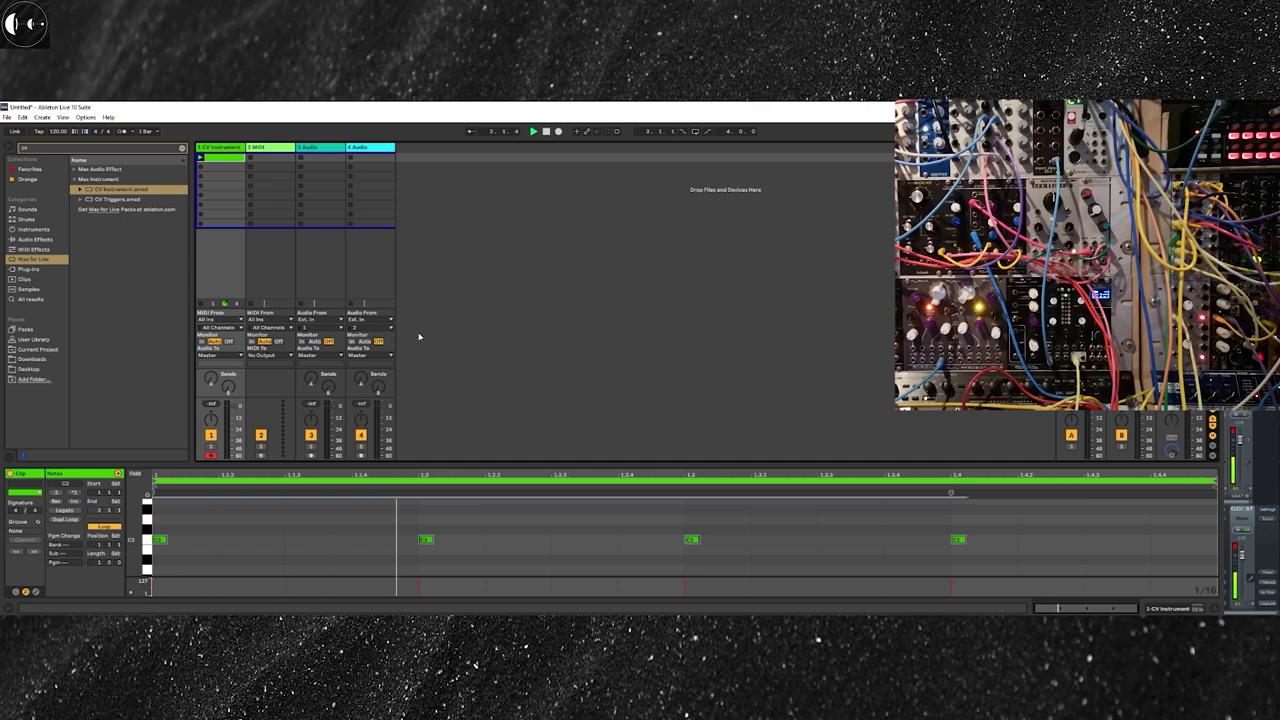
{"action": "left_click", "coordinate": [1168, 609]}
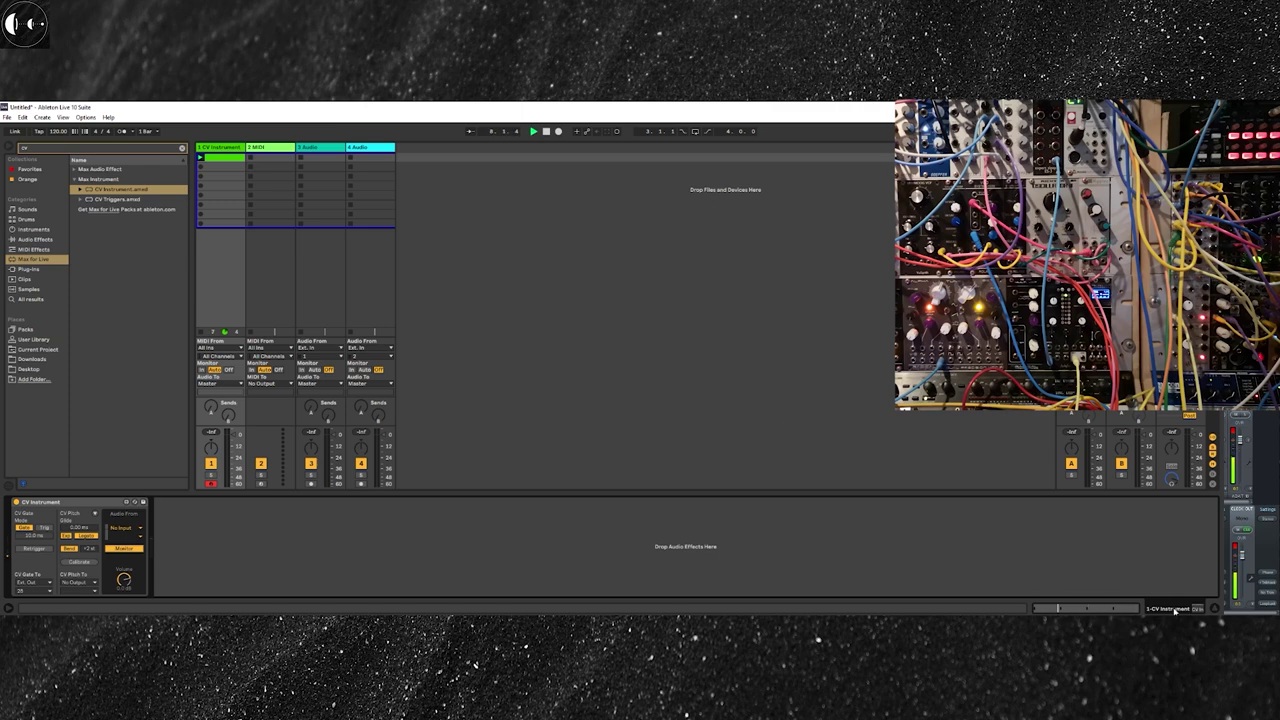
Stop playback and reopen the clip's notes in the editor
{"action": "key", "text": "shift+Tab"}
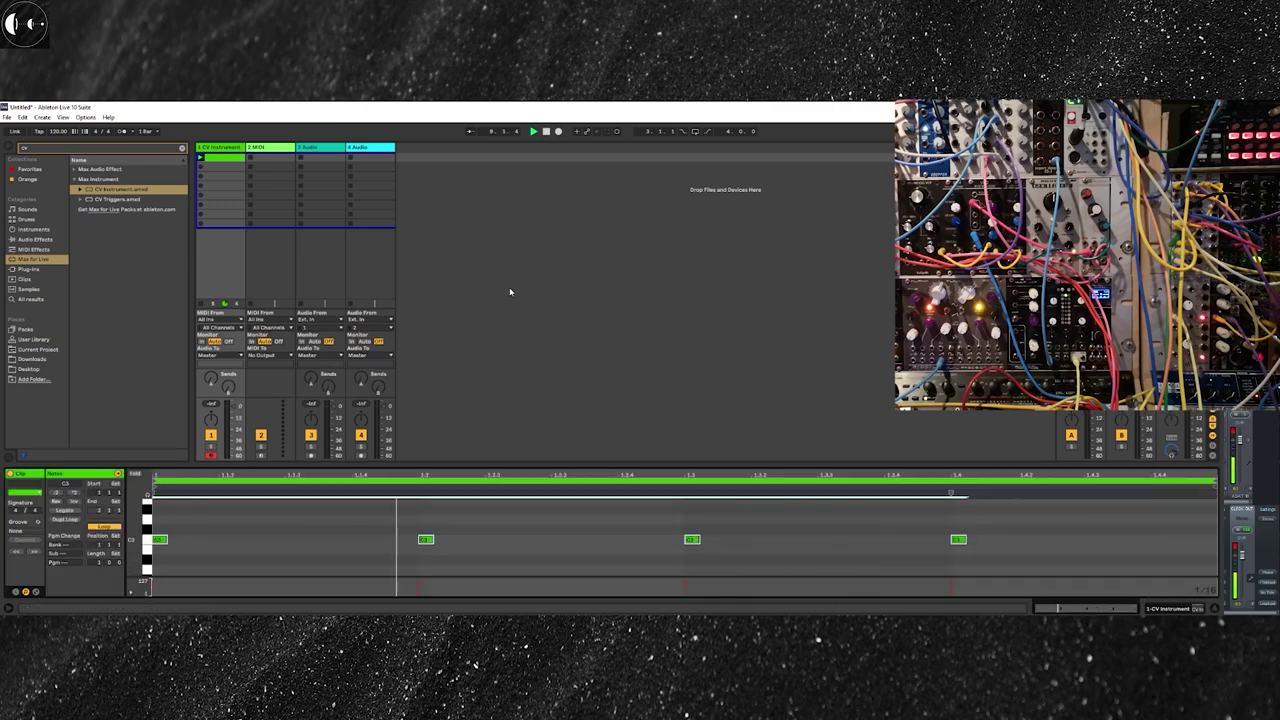
{"action": "left_click", "coordinate": [546, 131]}
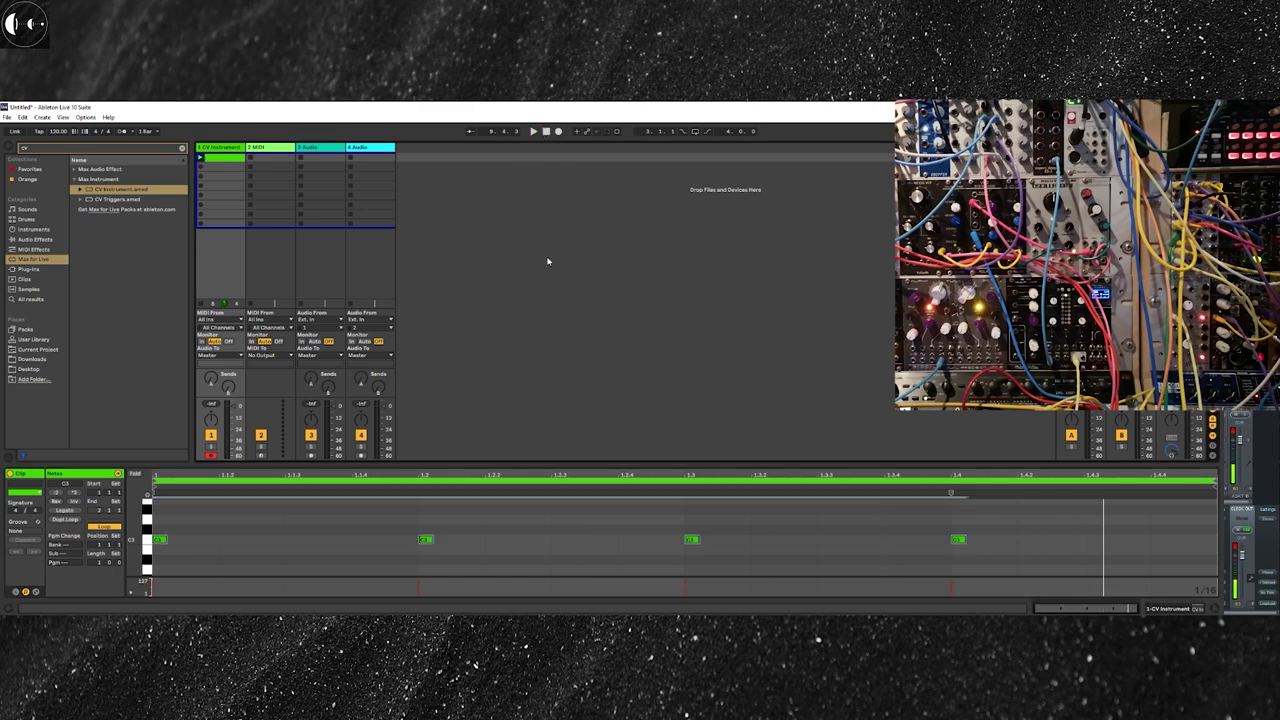
{"action": "left_click", "coordinate": [549, 260]}
{"action": "left_click", "coordinate": [236, 163]}
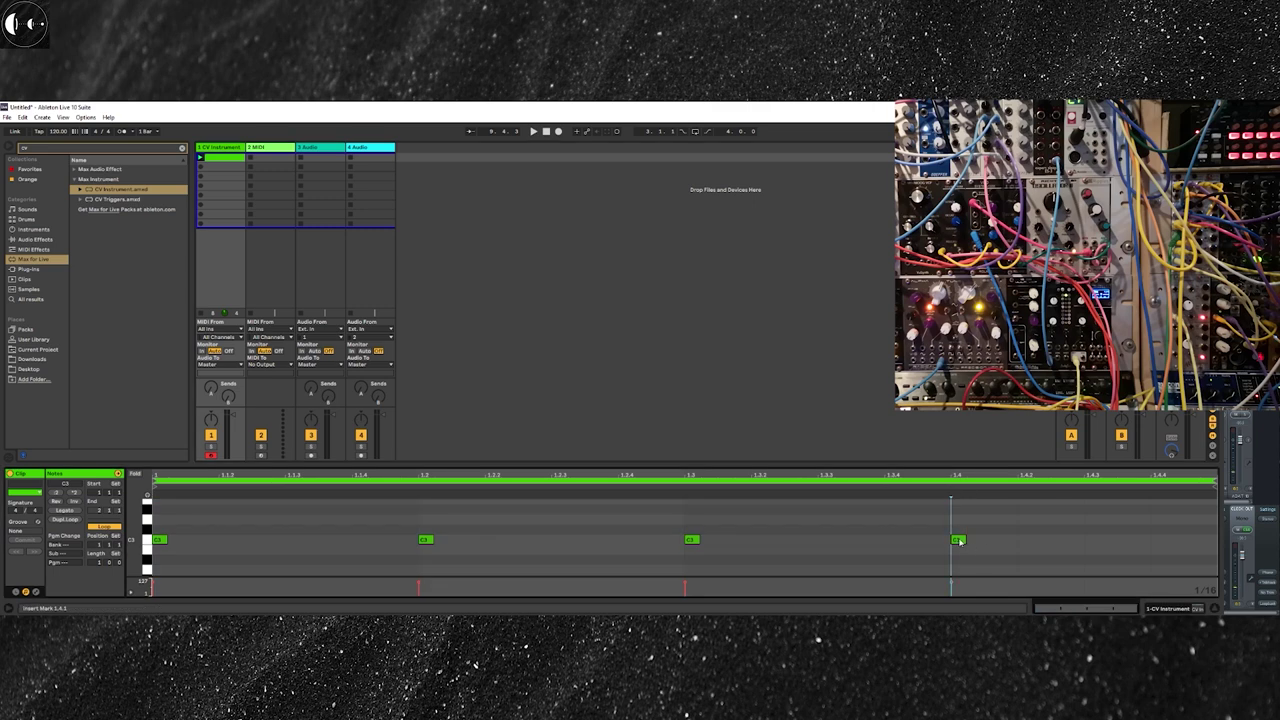
Move the fourth note to 1.4.3 and add C3 notes at 1.4.1, 1.2.2 and 1.1.3
{"action": "left_click_drag", "start_coordinate": [960, 541], "coordinate": [1091, 543]}
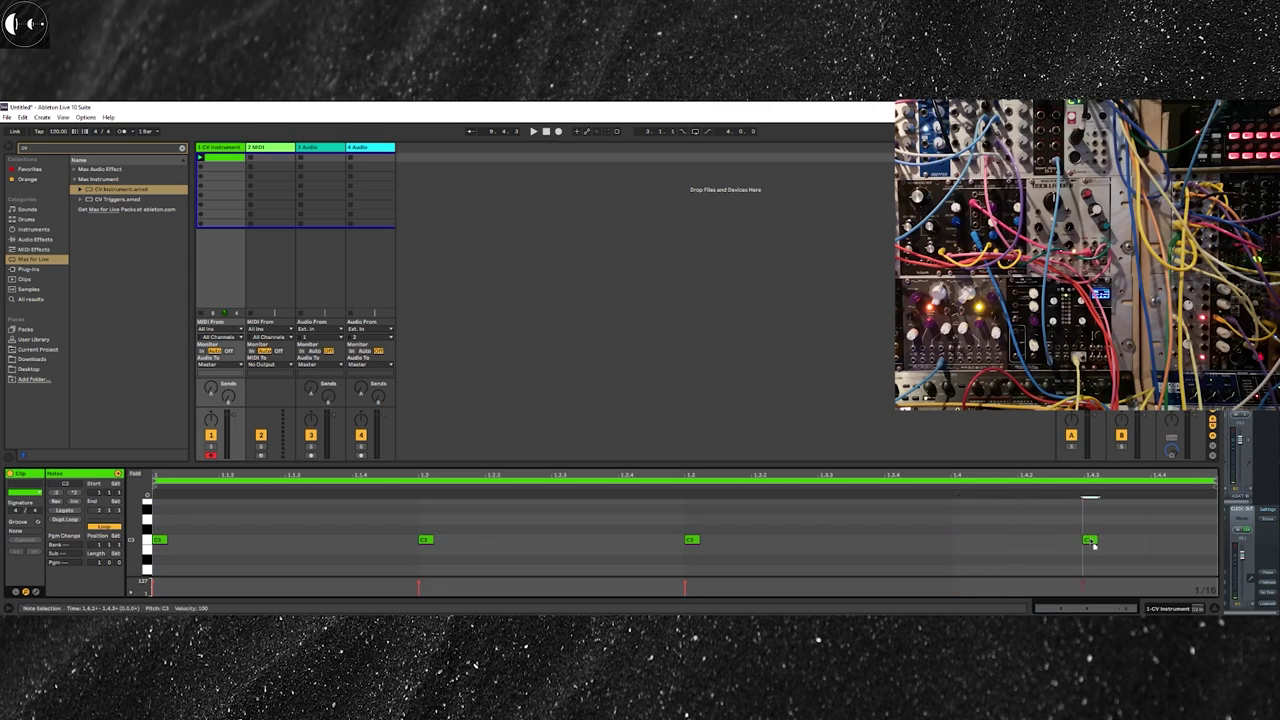
{"action": "double_click", "coordinate": [958, 540]}
{"action": "double_click", "coordinate": [958, 530]}
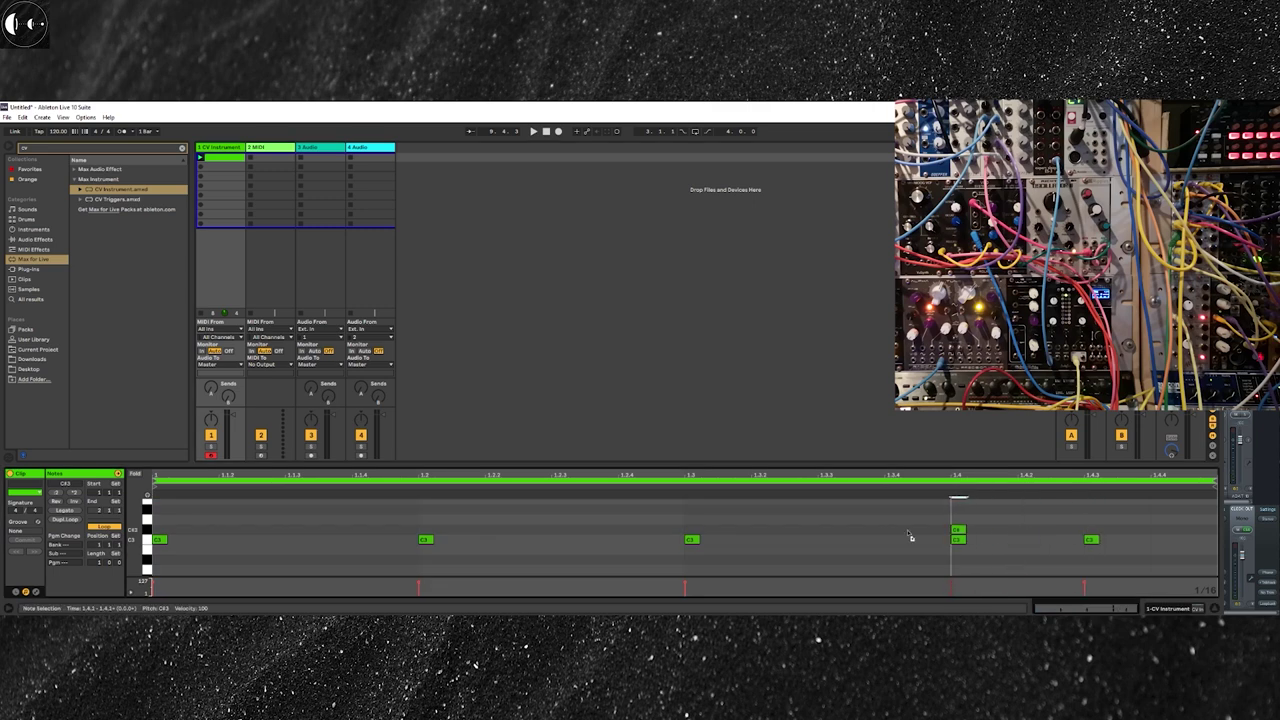
{"action": "left_click_drag", "start_coordinate": [910, 537], "coordinate": [498, 543]}
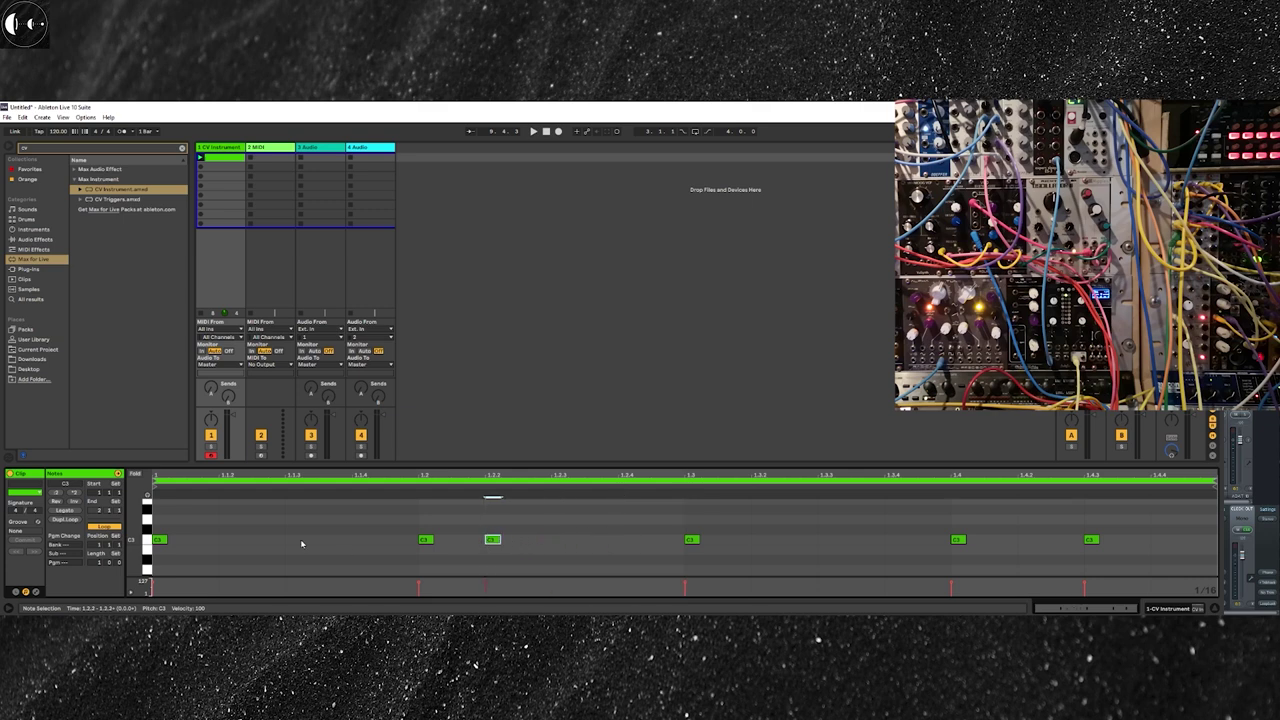
{"action": "double_click", "coordinate": [360, 541]}
{"action": "left_click_drag", "start_coordinate": [360, 541], "coordinate": [322, 541]}
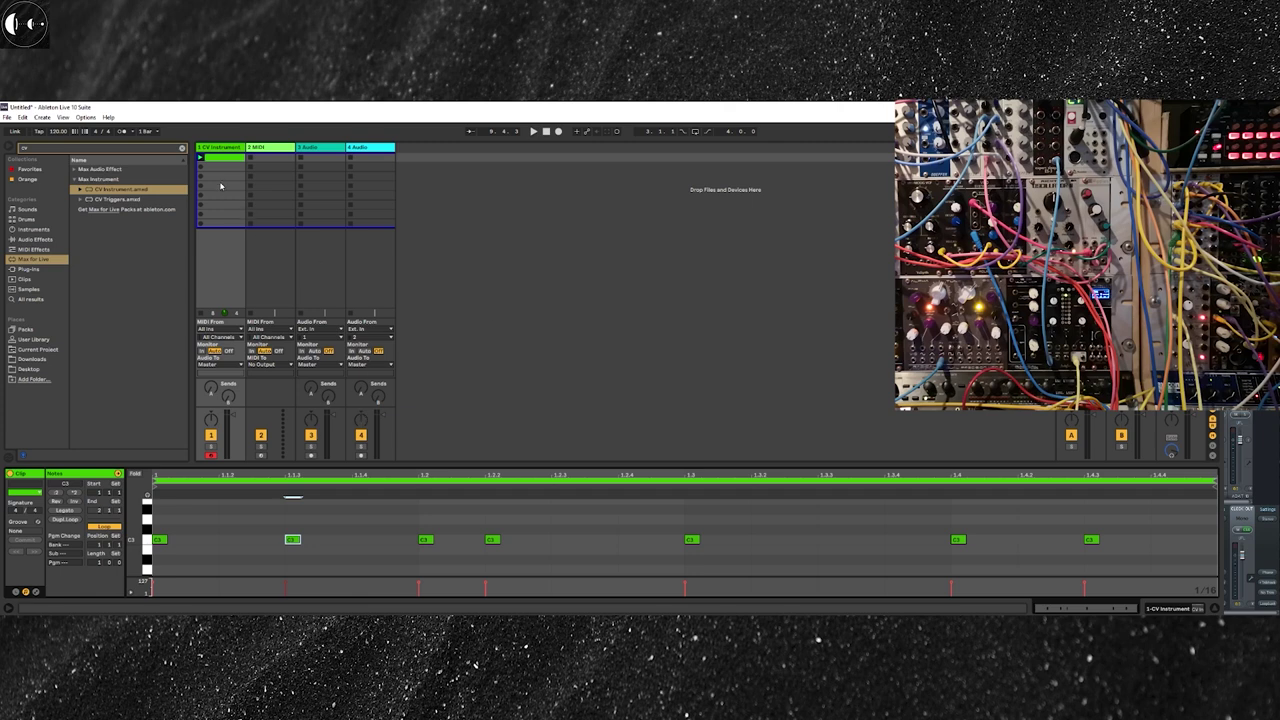
Play the clip to hear the seven-note rhythm, stop it, then undo the edit
{"action": "left_click", "coordinate": [201, 160]}
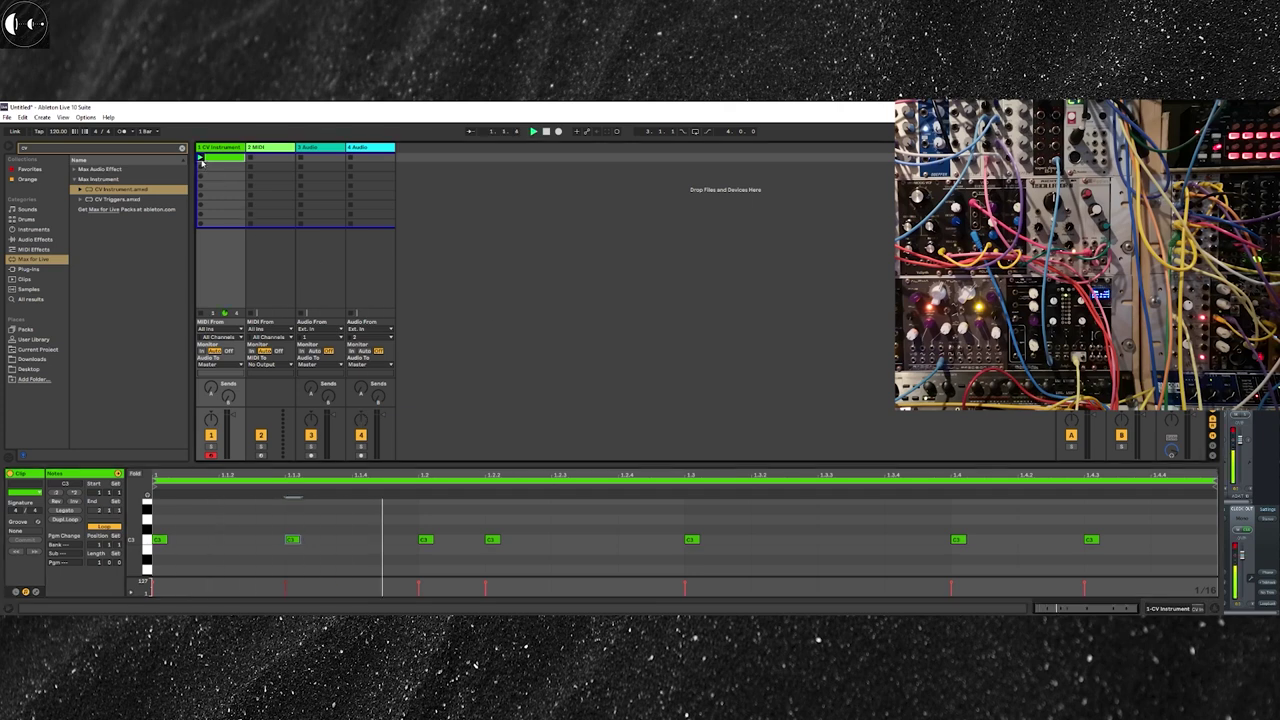
{"action": "left_click", "coordinate": [546, 132]}
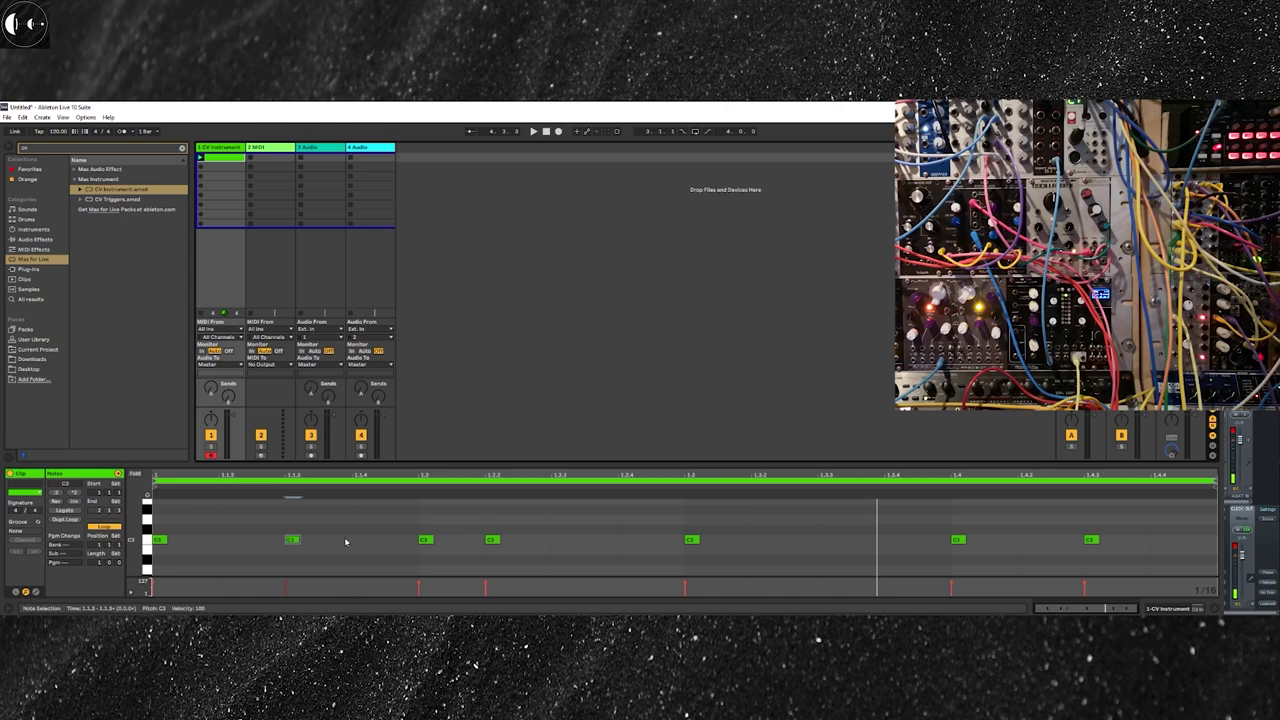
{"action": "key", "text": "ctrl+z"}
{"action": "key", "text": "ctrl+z"}
{"action": "key", "text": "ctrl+z"}
{"action": "key", "text": "ctrl+z"}
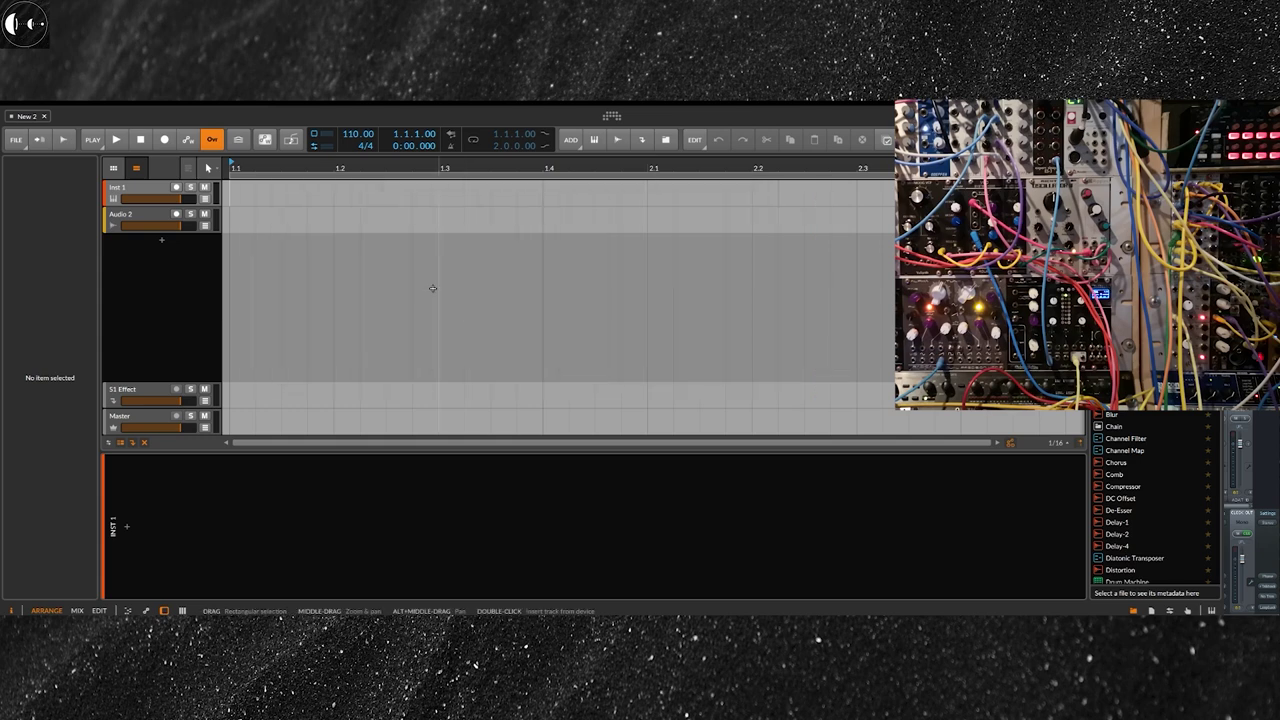
Change the New 2 project tempo from 110 to 120 BPM
{"action": "double_click", "coordinate": [346, 134]}
{"action": "type", "text": "120"}
{"action": "key", "text": "Return"}
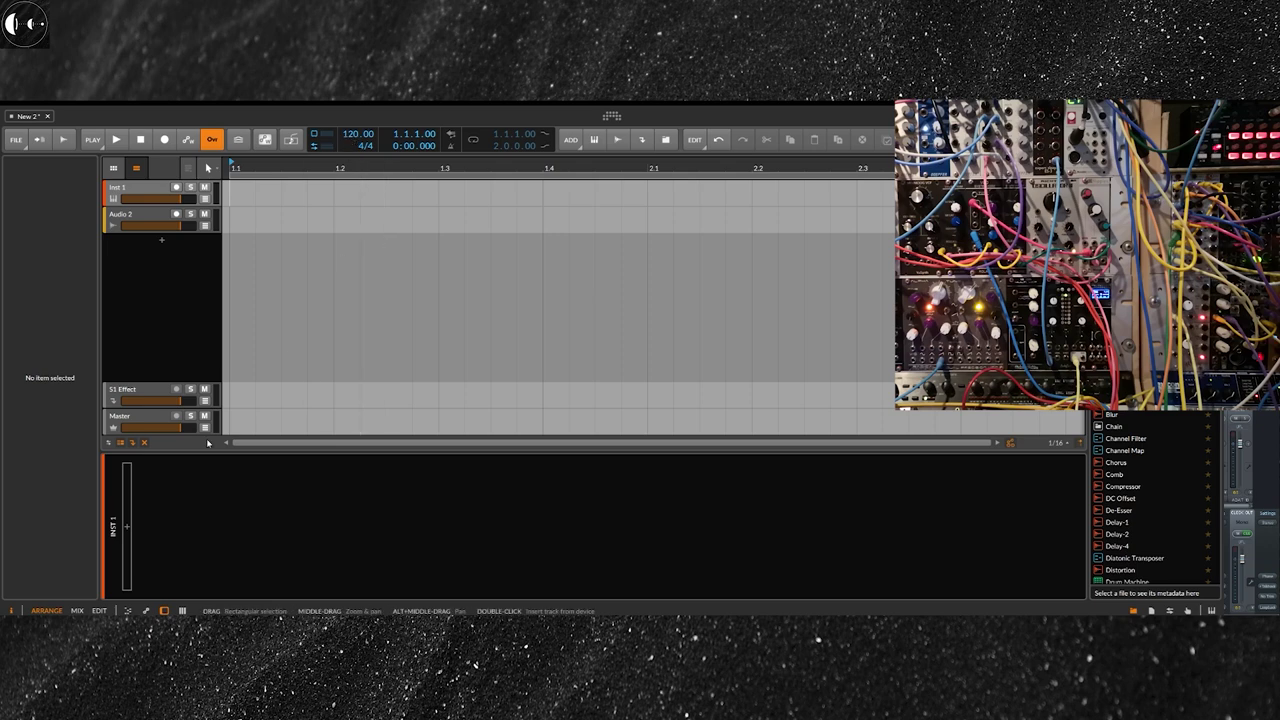
Insert Bitwig's HW CV Instrument device on the first track
{"action": "left_click", "coordinate": [127, 529]}
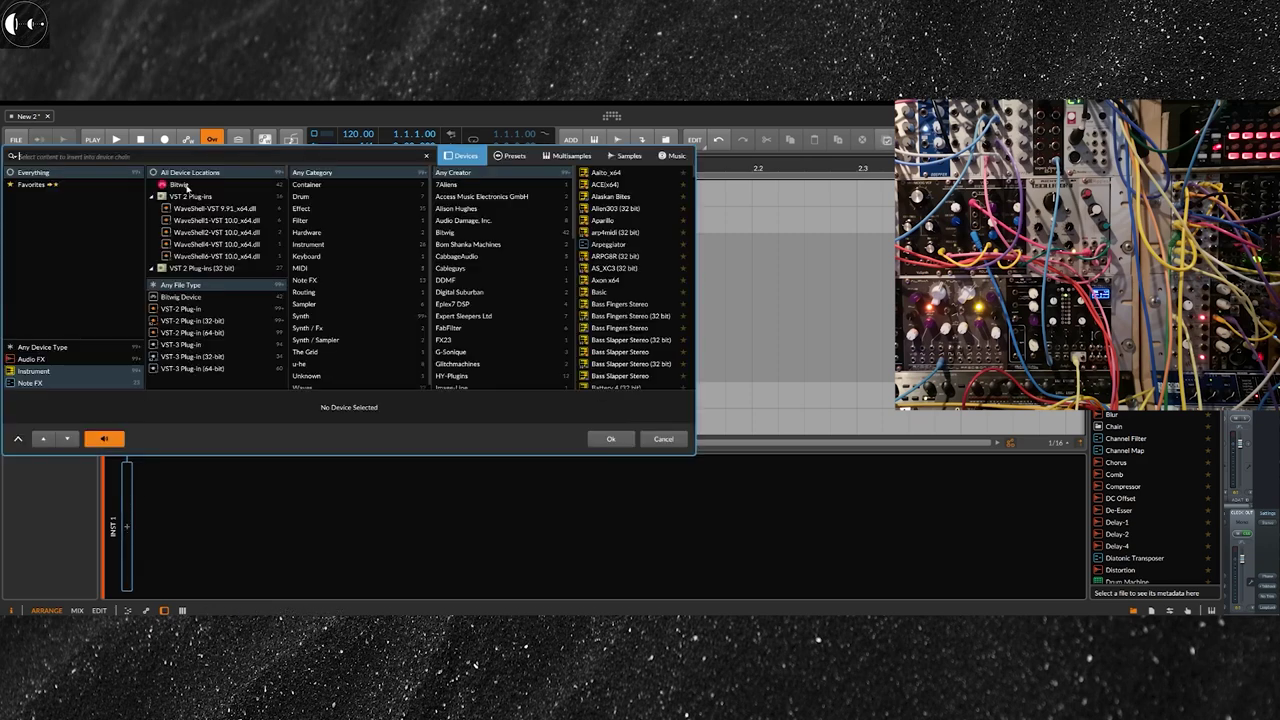
{"action": "left_click", "coordinate": [186, 188]}
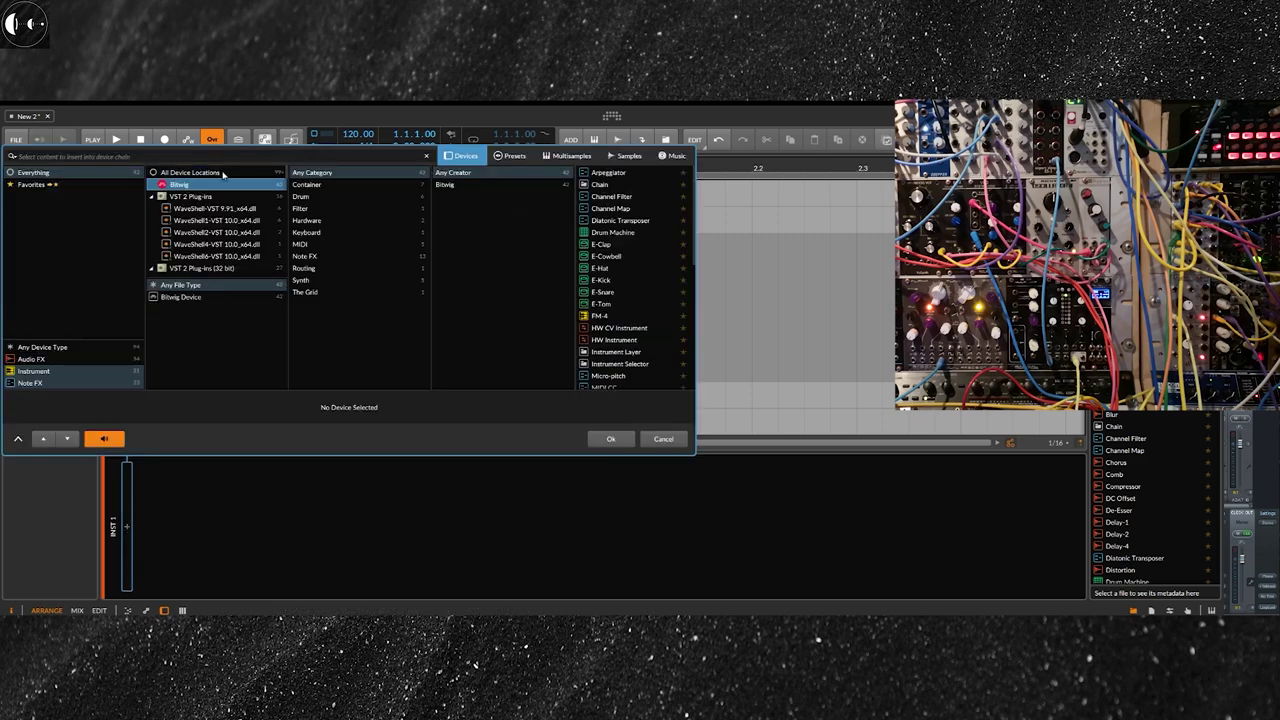
{"action": "left_click", "coordinate": [619, 327]}
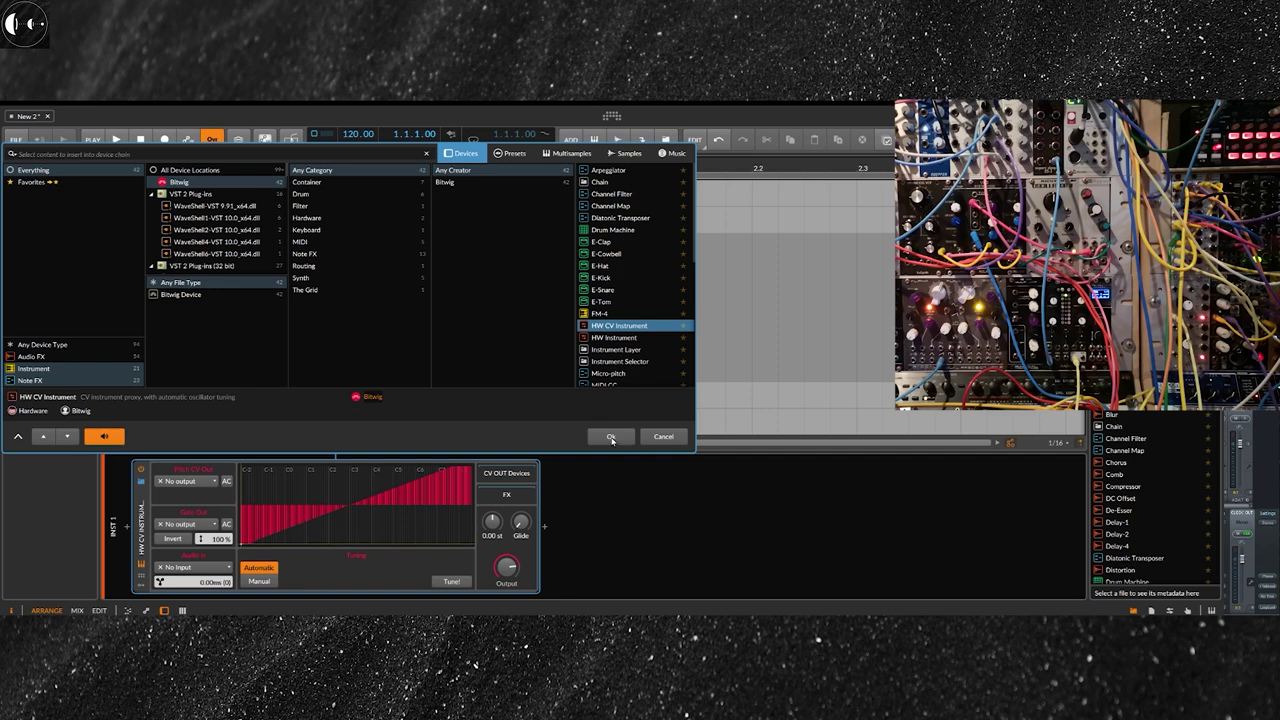
{"action": "left_click", "coordinate": [611, 439]}
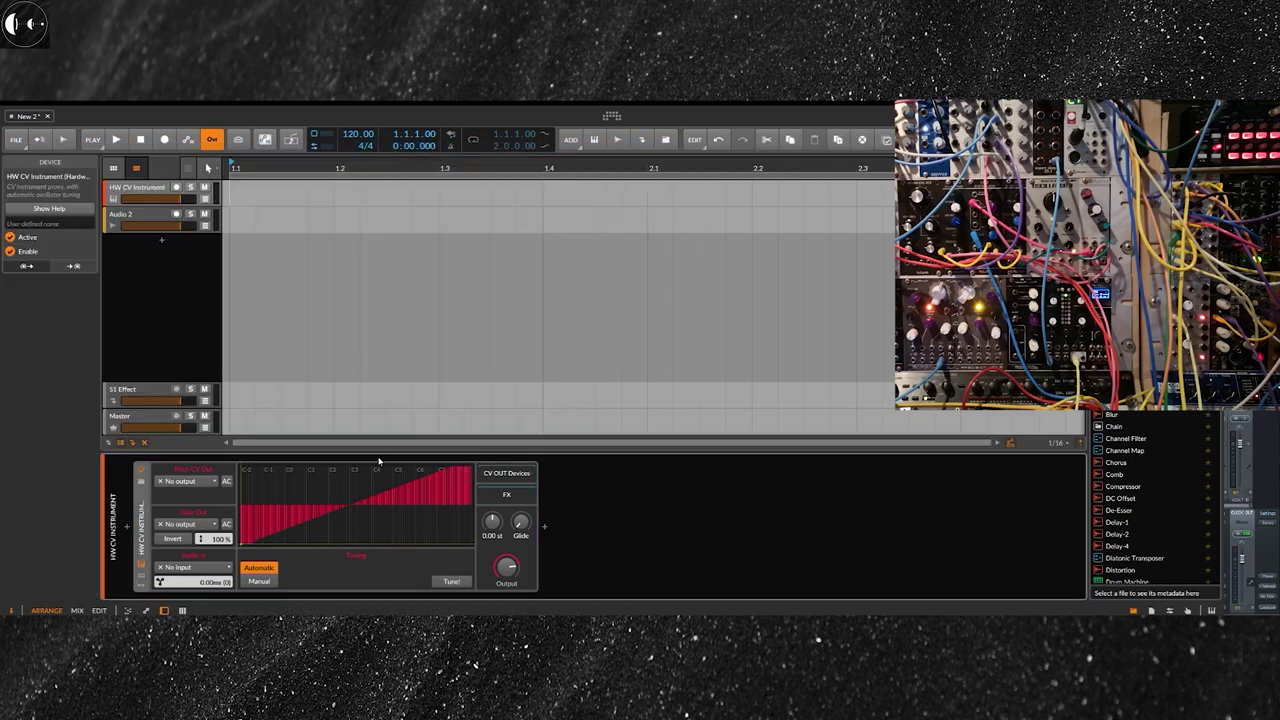
Route the HW CV Instrument gate output to CLOCK and select bar 1 of its lane
{"action": "left_click", "coordinate": [205, 526]}
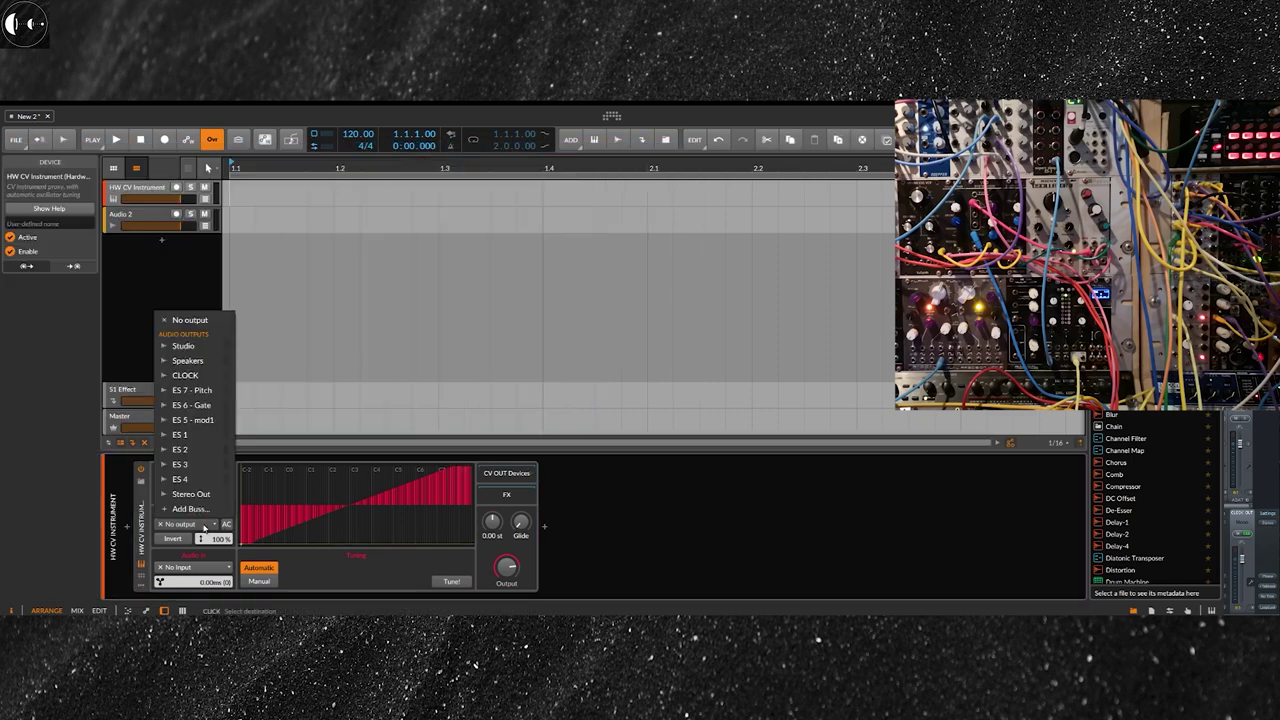
{"action": "left_click", "coordinate": [194, 376]}
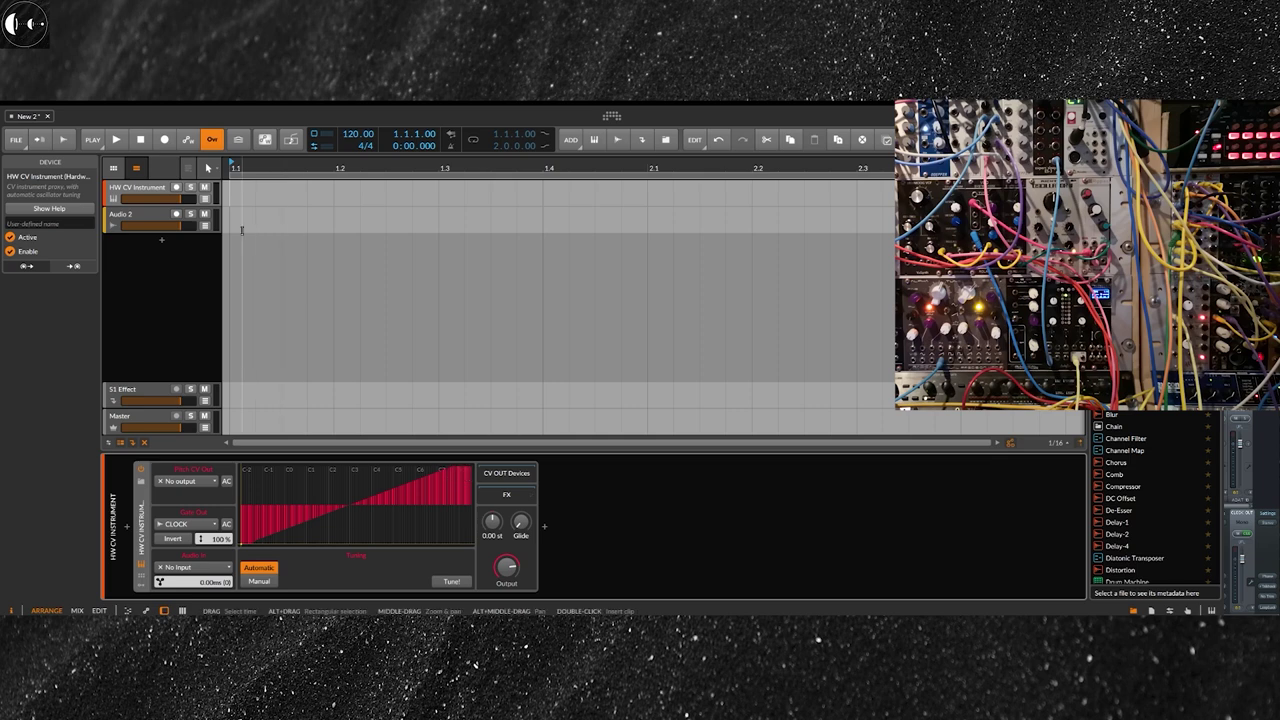
{"action": "left_click", "coordinate": [234, 192]}
{"action": "left_click_drag", "start_coordinate": [234, 192], "coordinate": [643, 197]}
Loop the marked first bar, make it a clip and open its notes
{"action": "key", "text": "ctrl+l"}
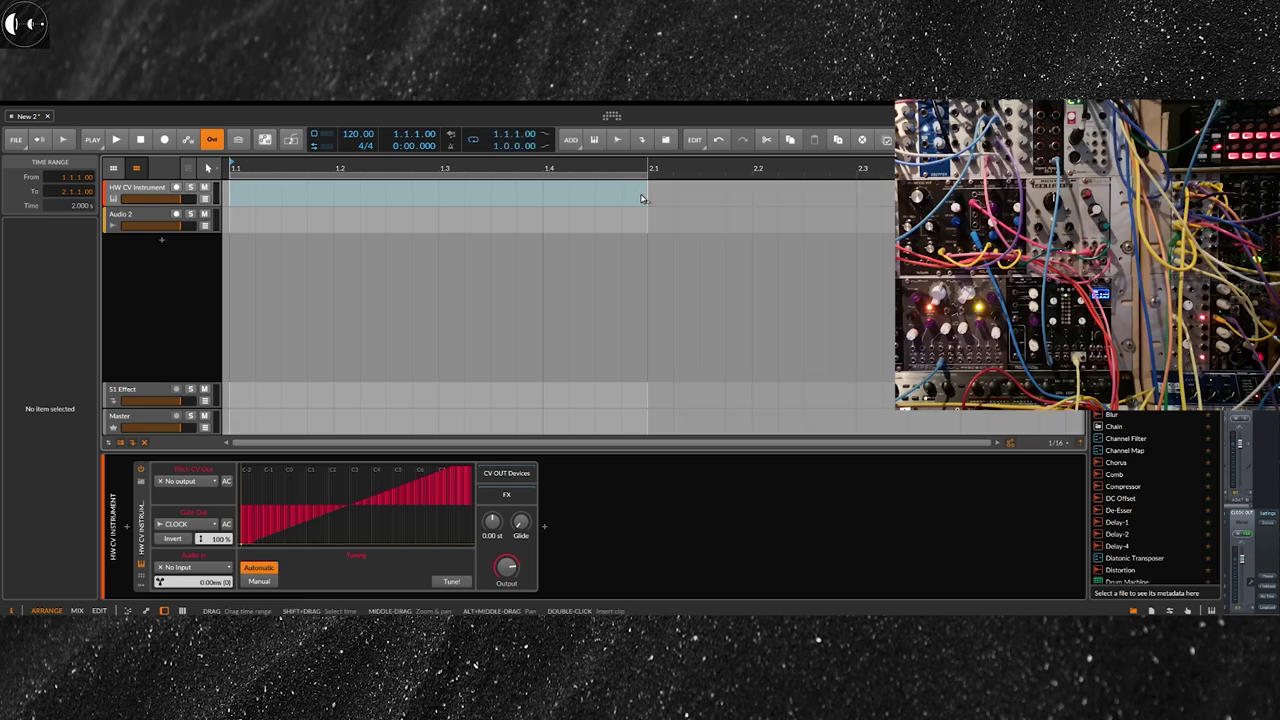
{"action": "double_click", "coordinate": [245, 188]}
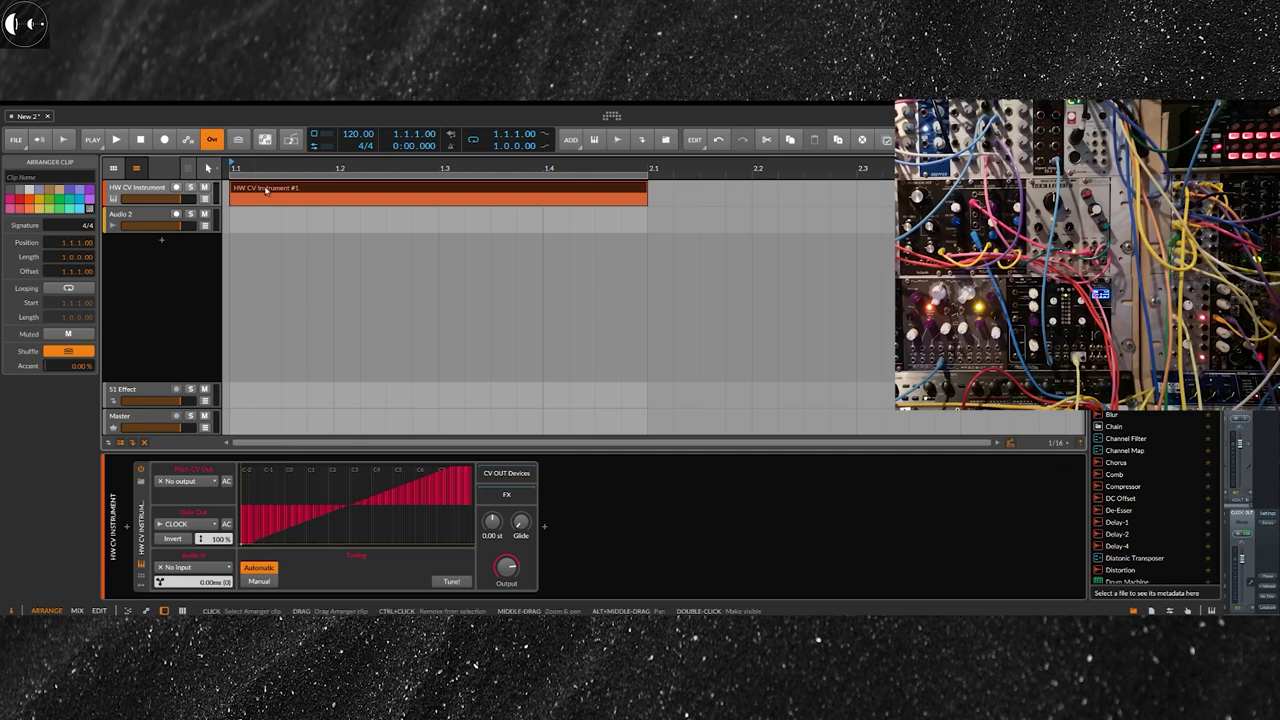
{"action": "double_click", "coordinate": [258, 192]}
{"action": "scroll", "coordinate": [235, 551], "scroll_direction": "down", "scroll_amount": 2}
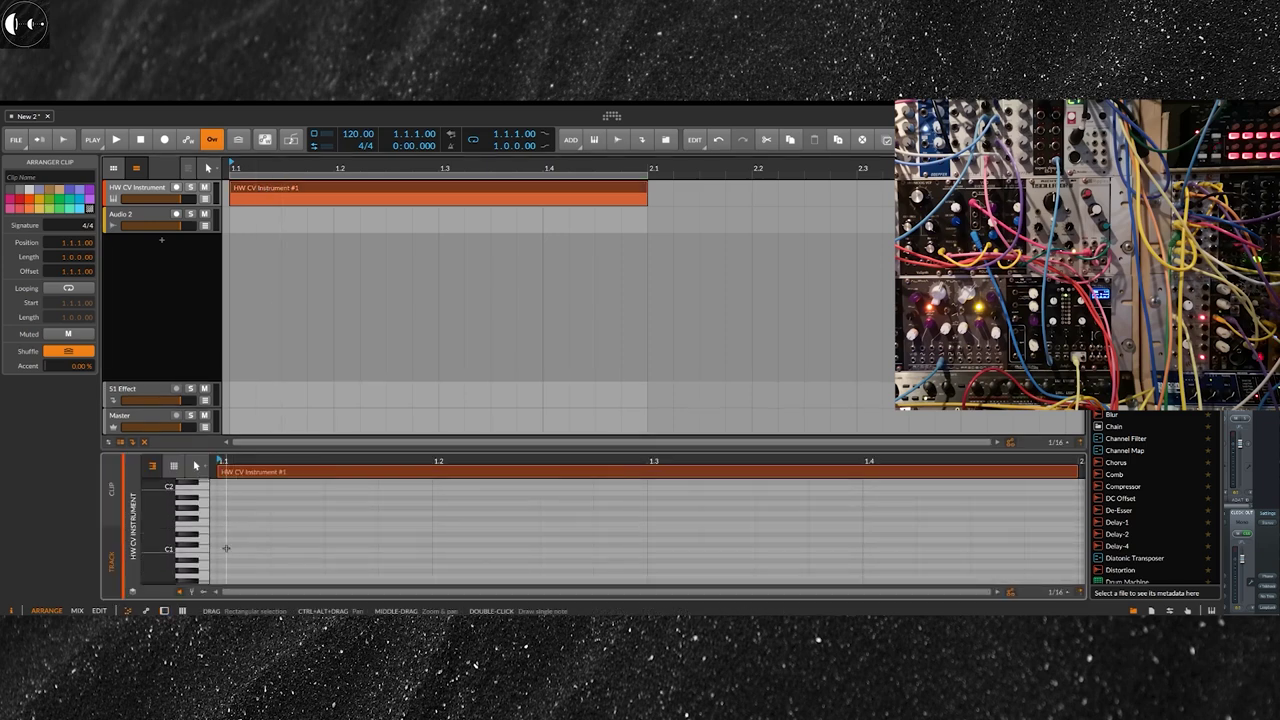
{"action": "scroll", "coordinate": [226, 548], "scroll_direction": "down", "scroll_amount": 2}
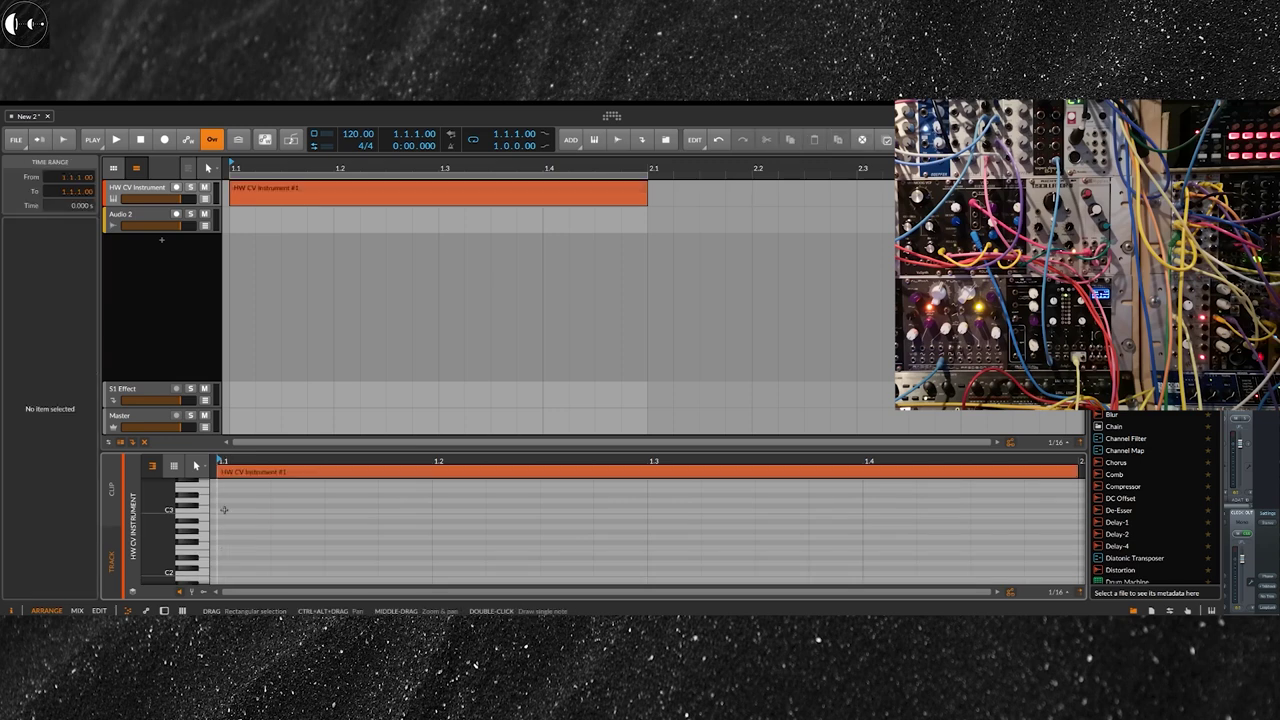
Add four C3 notes, one per beat, then select all of them to shorten
{"action": "double_click", "coordinate": [240, 511]}
{"action": "double_click", "coordinate": [463, 510]}
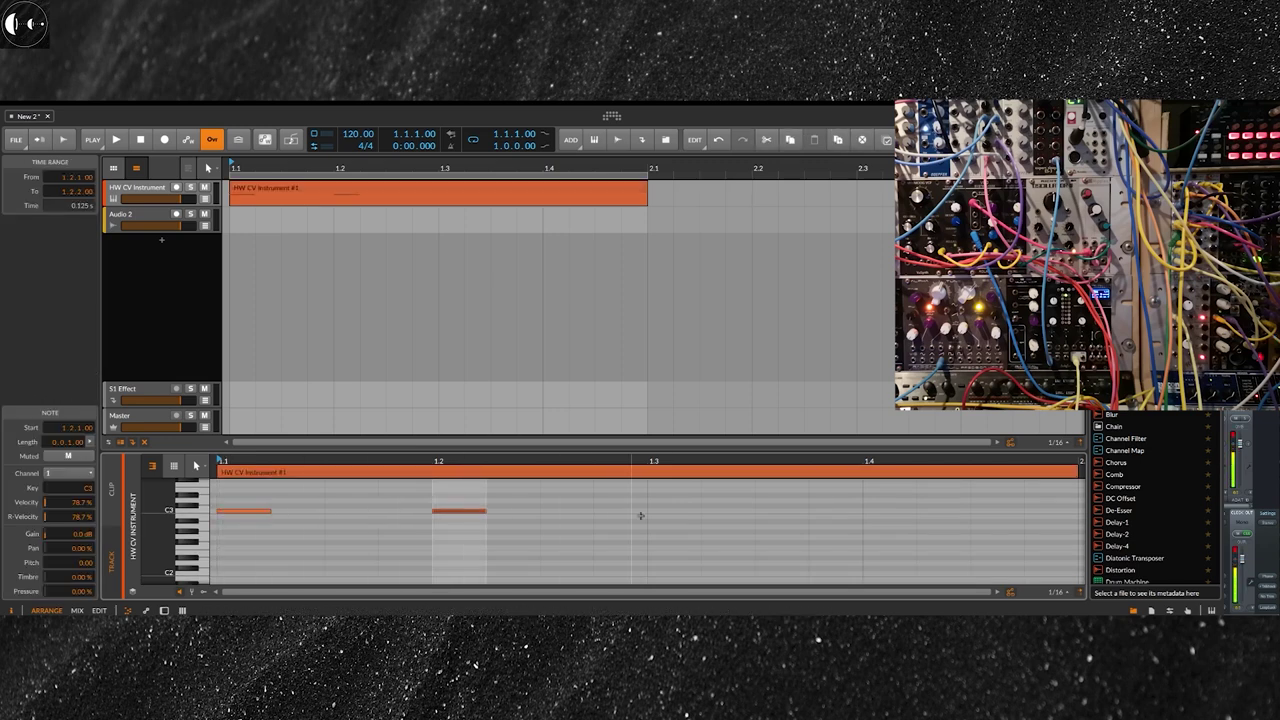
{"action": "left_click", "coordinate": [681, 513]}
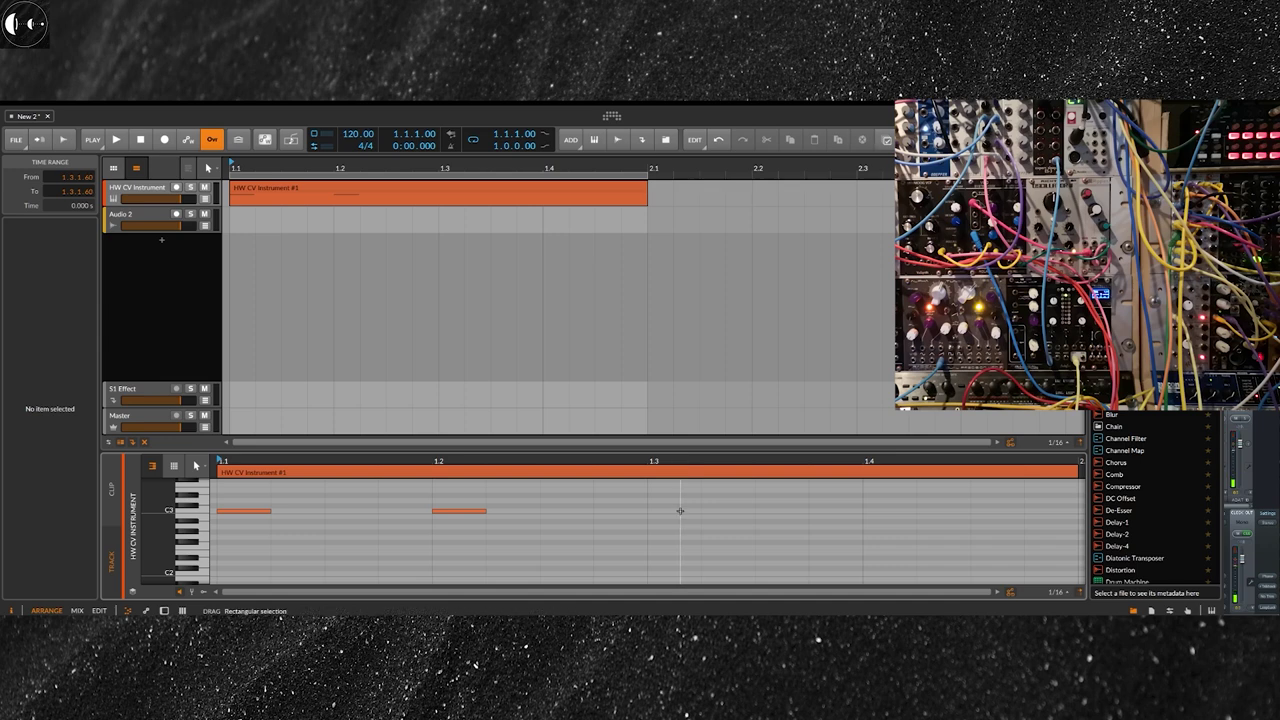
{"action": "double_click", "coordinate": [678, 513]}
{"action": "double_click", "coordinate": [884, 511]}
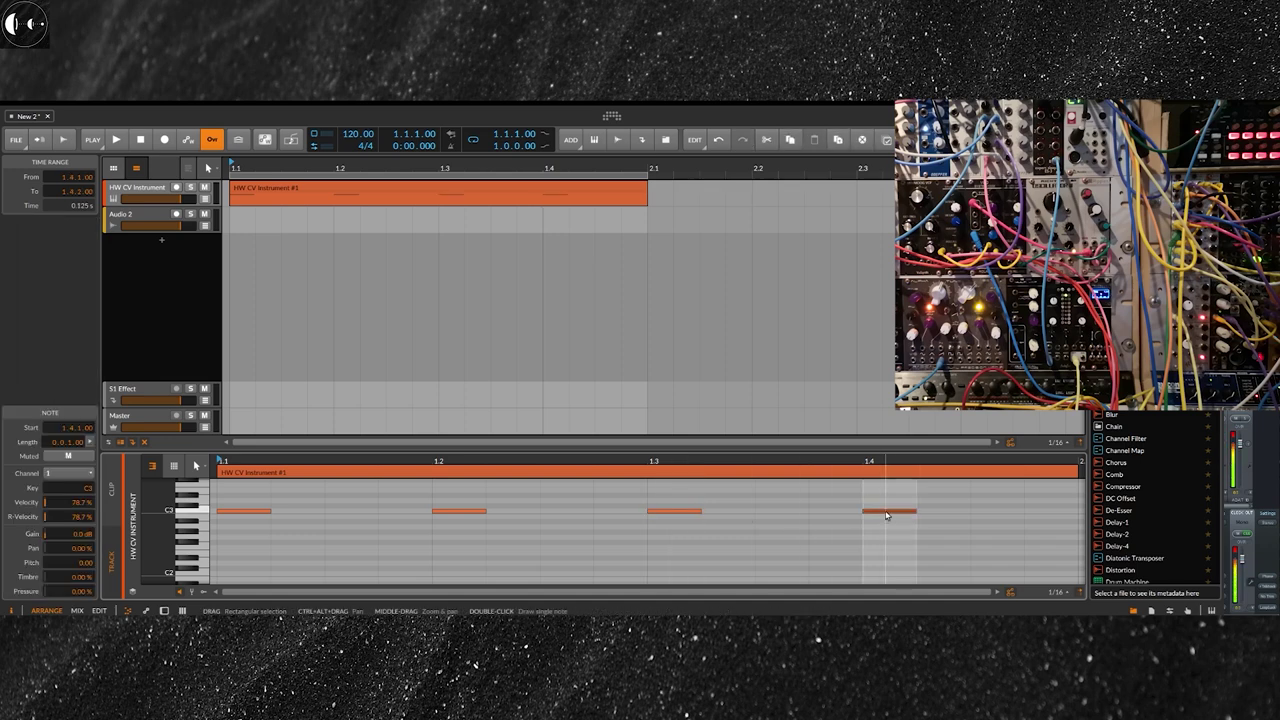
{"action": "left_click", "coordinate": [937, 494]}
{"action": "left_click_drag", "start_coordinate": [937, 494], "coordinate": [230, 510]}
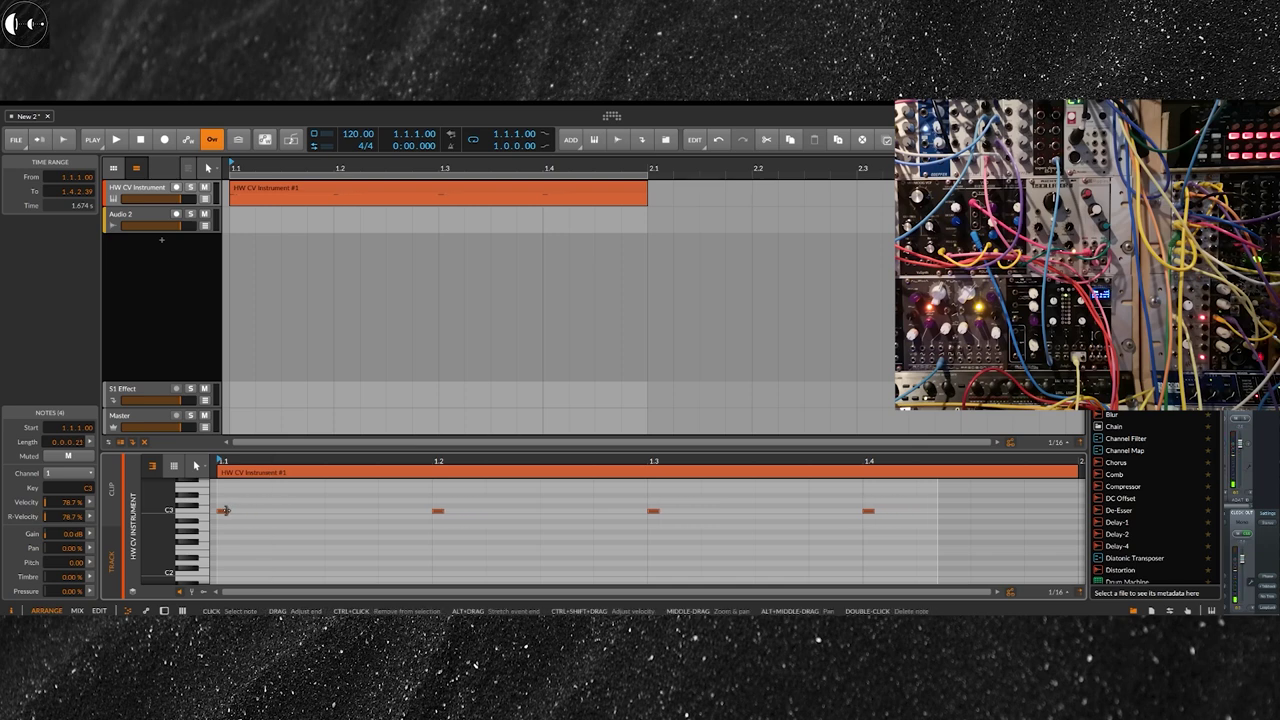
{"action": "left_click", "coordinate": [349, 270]}
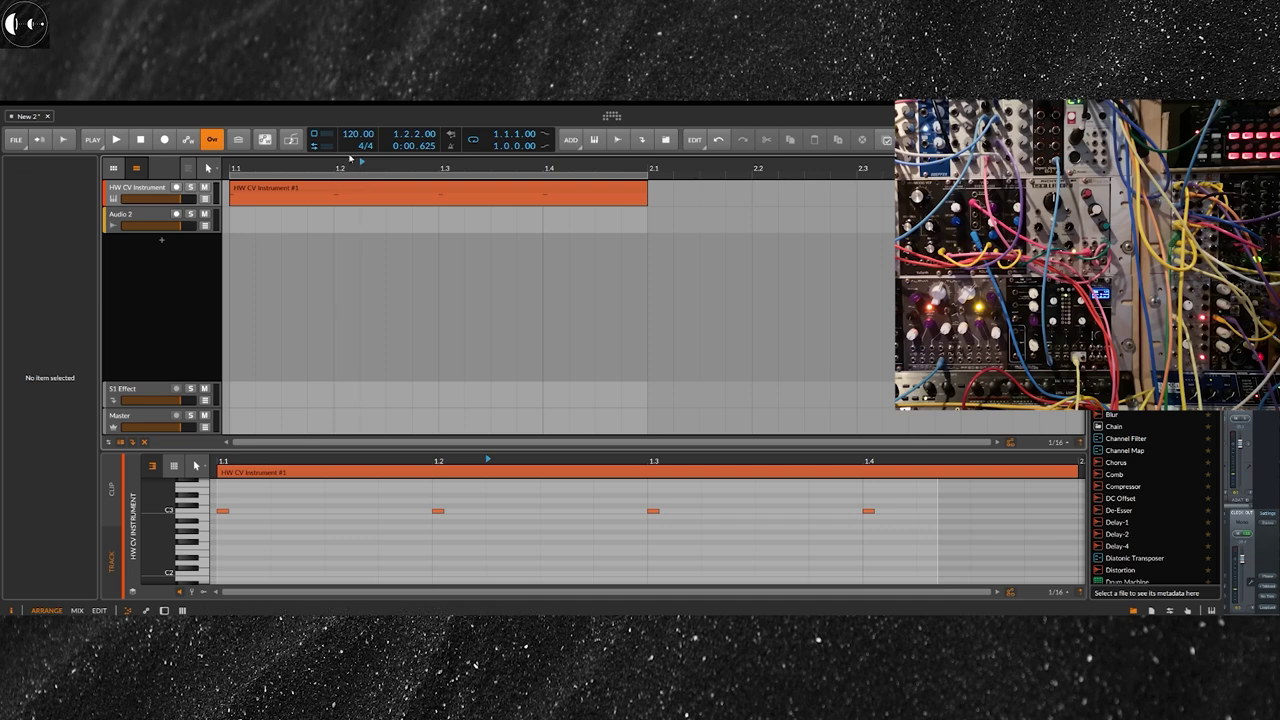
Remove the stray Audio 2 clip and start the looped clock clip playing
{"action": "double_click", "coordinate": [229, 213]}
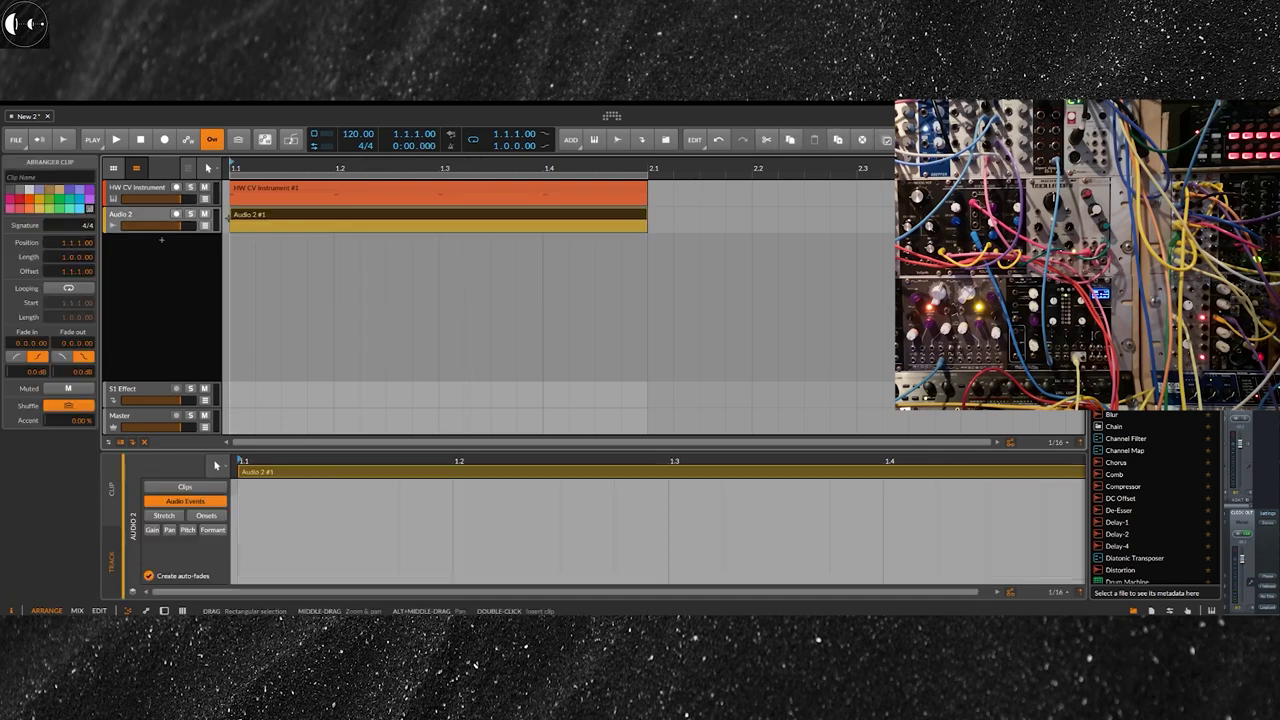
{"action": "key", "text": "Delete"}
{"action": "key", "text": "space"}
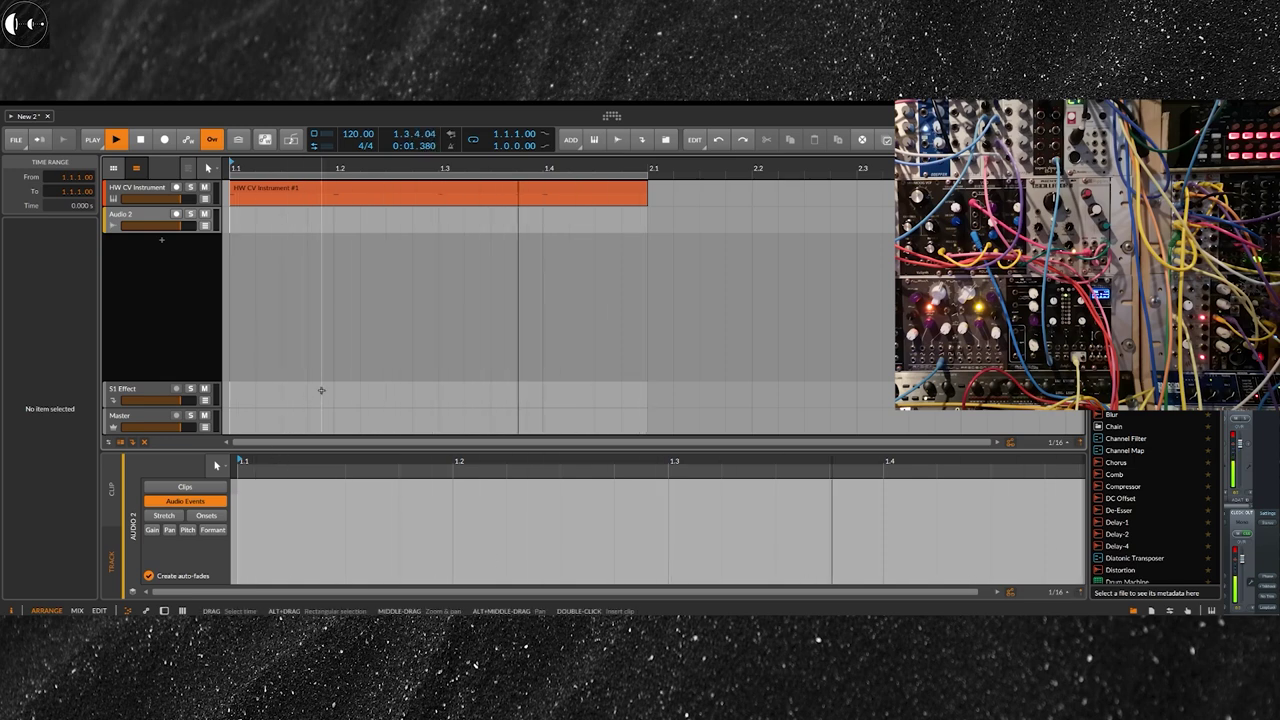
Hide the note editor, show the HW CV Instrument settings, and stop playback
{"action": "key", "text": "e"}
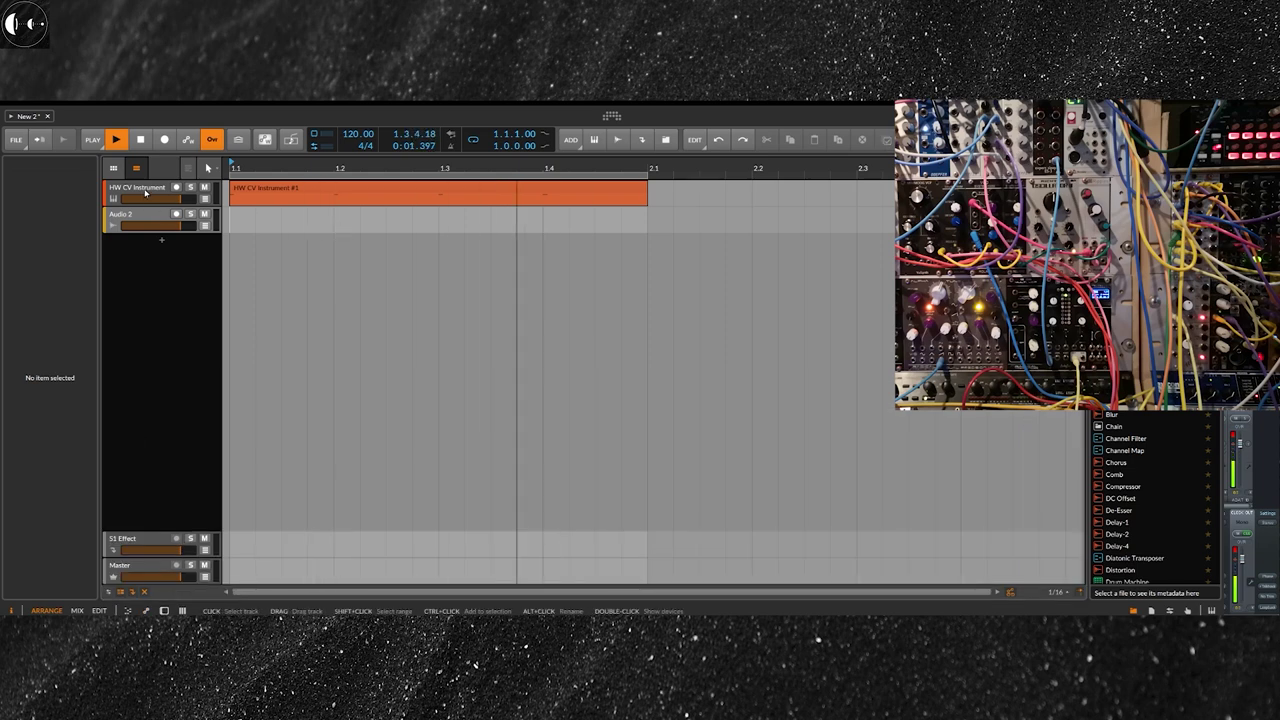
{"action": "double_click", "coordinate": [145, 193]}
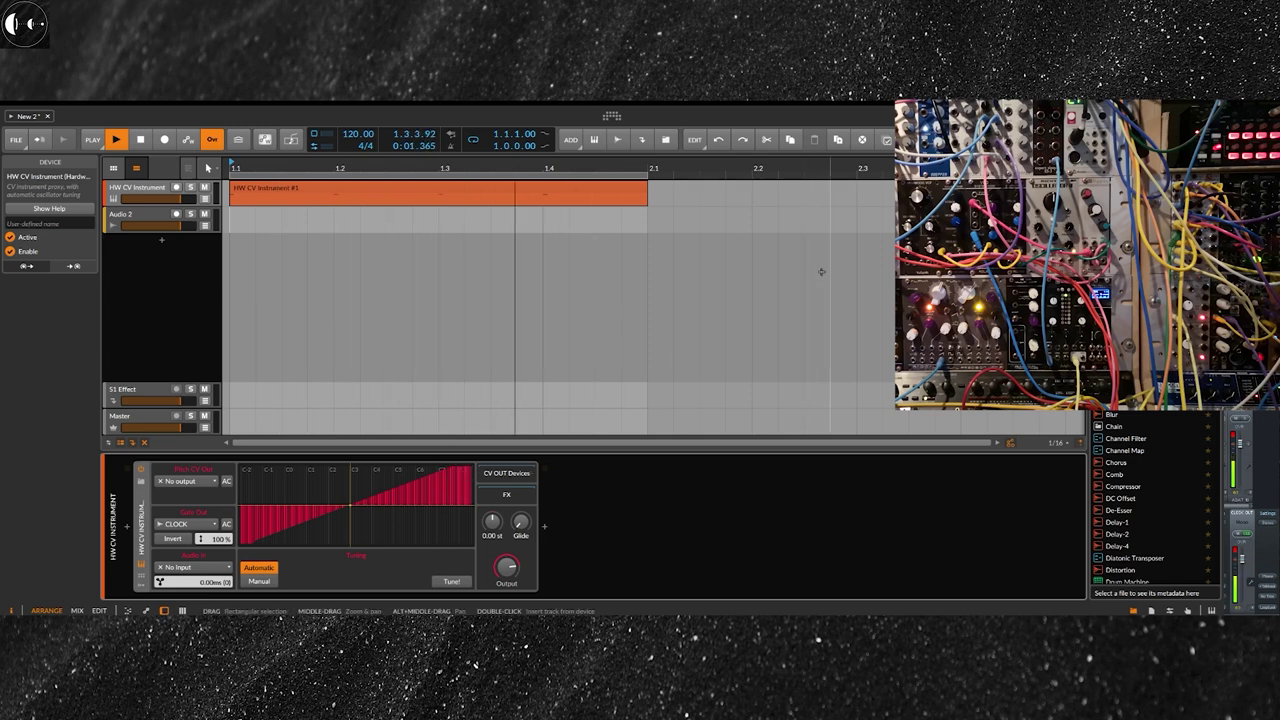
{"action": "key", "text": "space"}
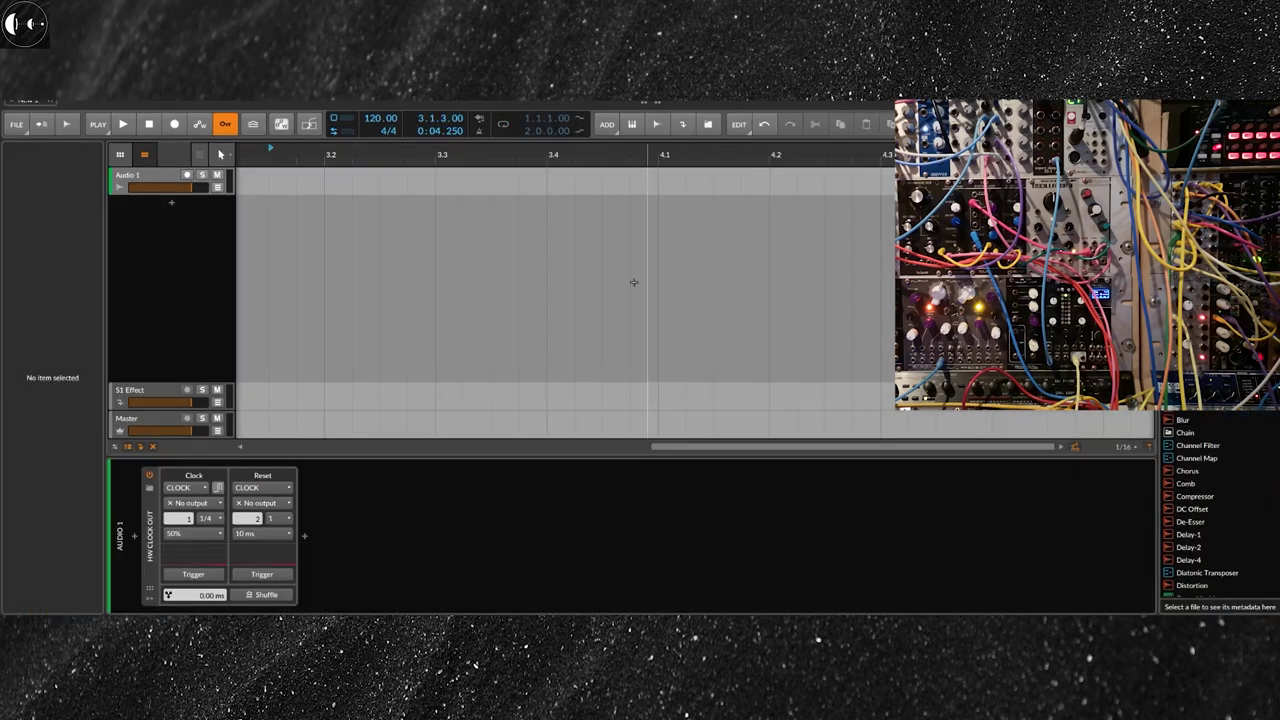
Keep the HW Clock Out rate at 1/4, then briefly play and stop to test it
{"action": "left_click", "coordinate": [213, 520]}
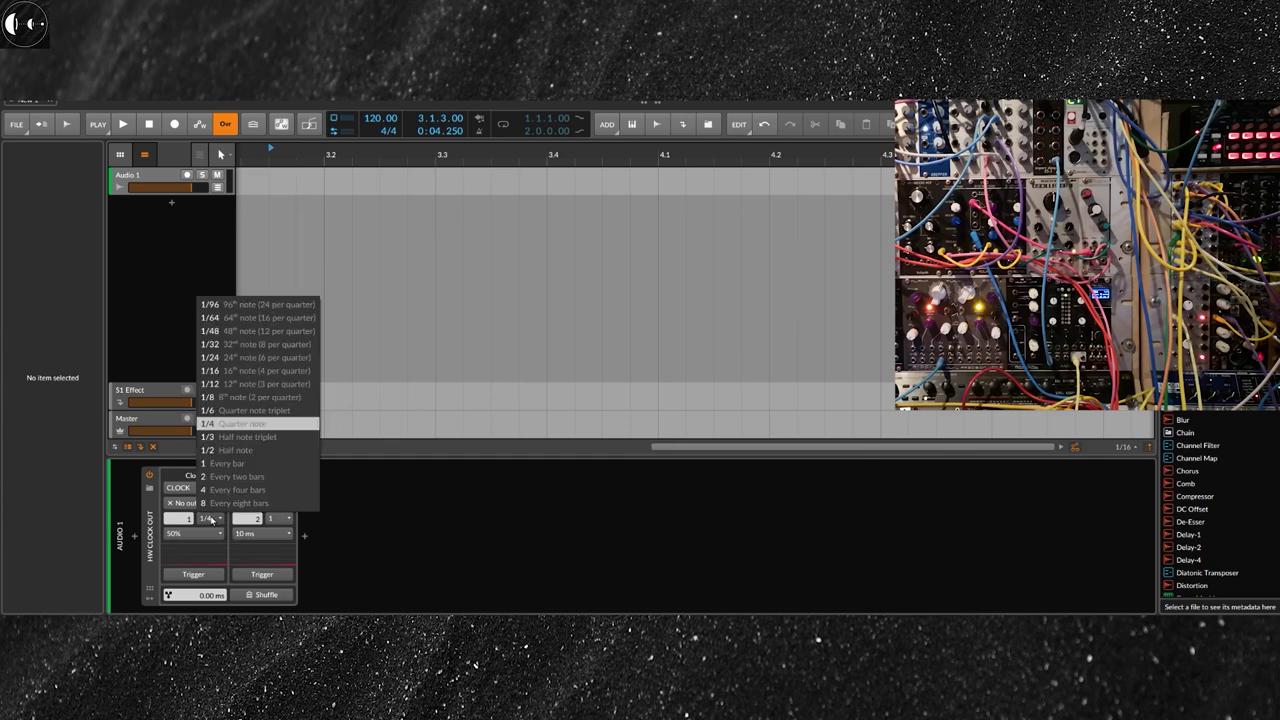
{"action": "left_click", "coordinate": [231, 425]}
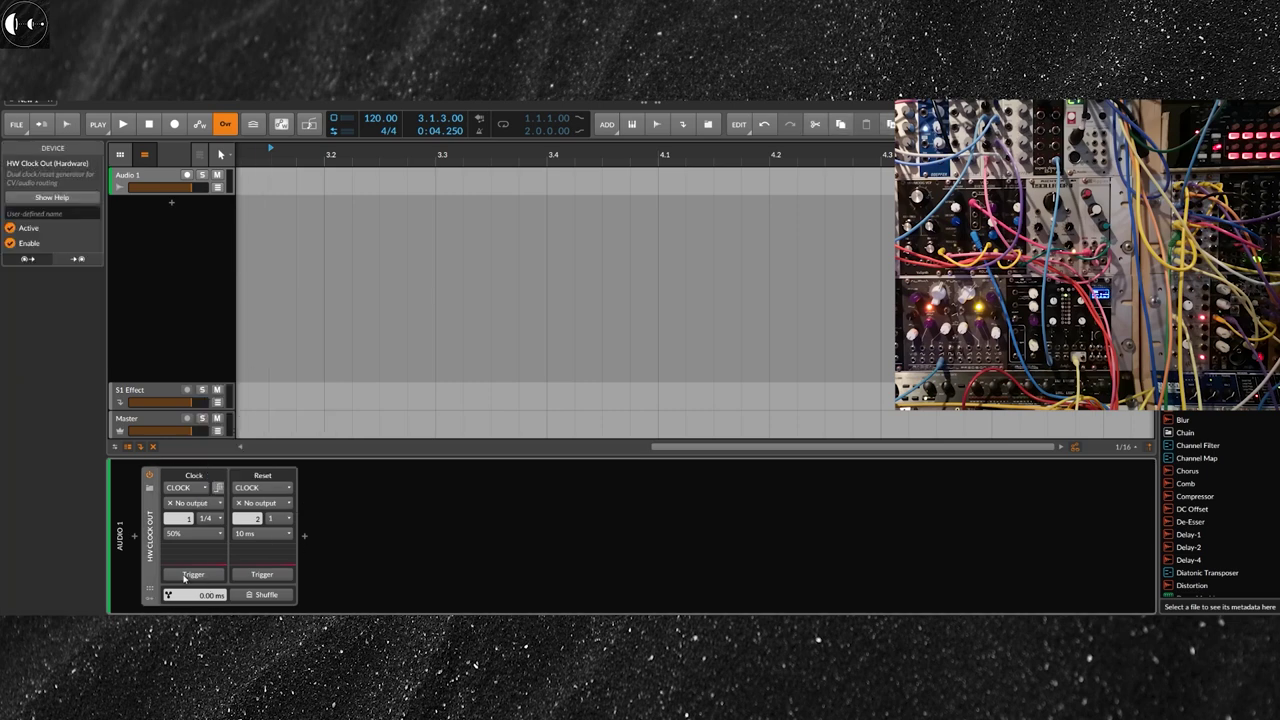
{"action": "key", "text": "space"}
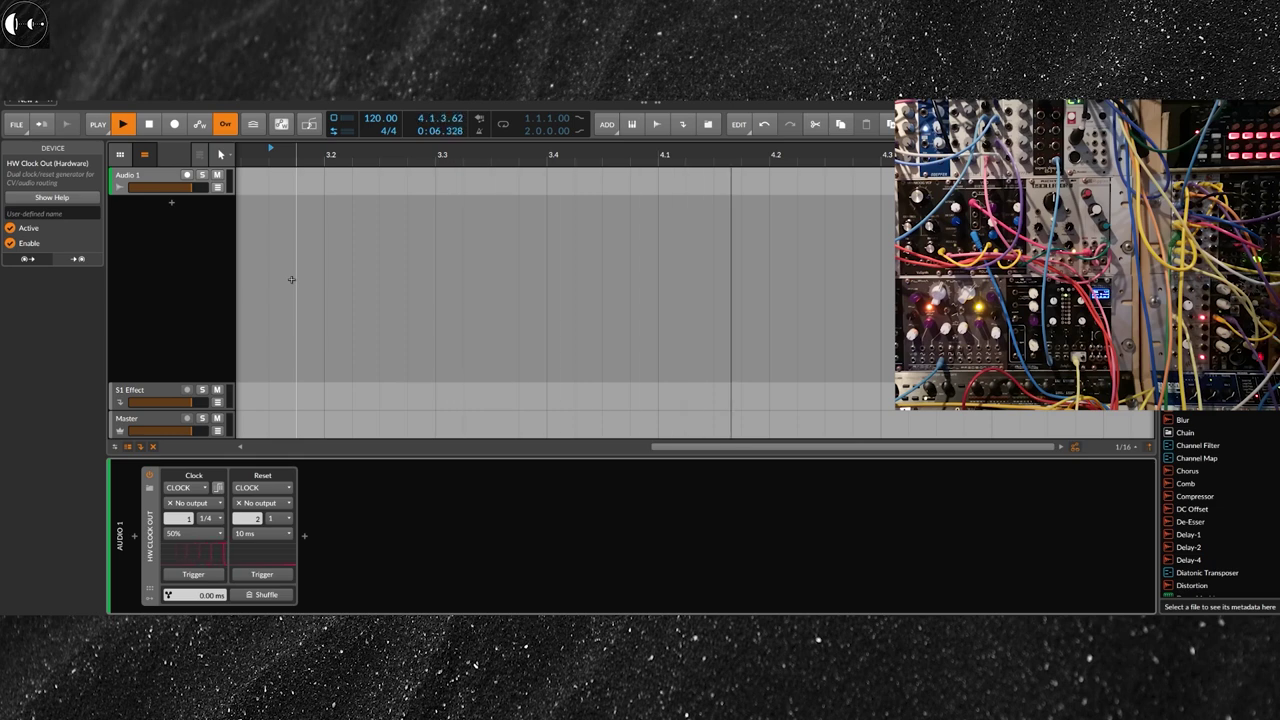
{"action": "key", "text": "space"}
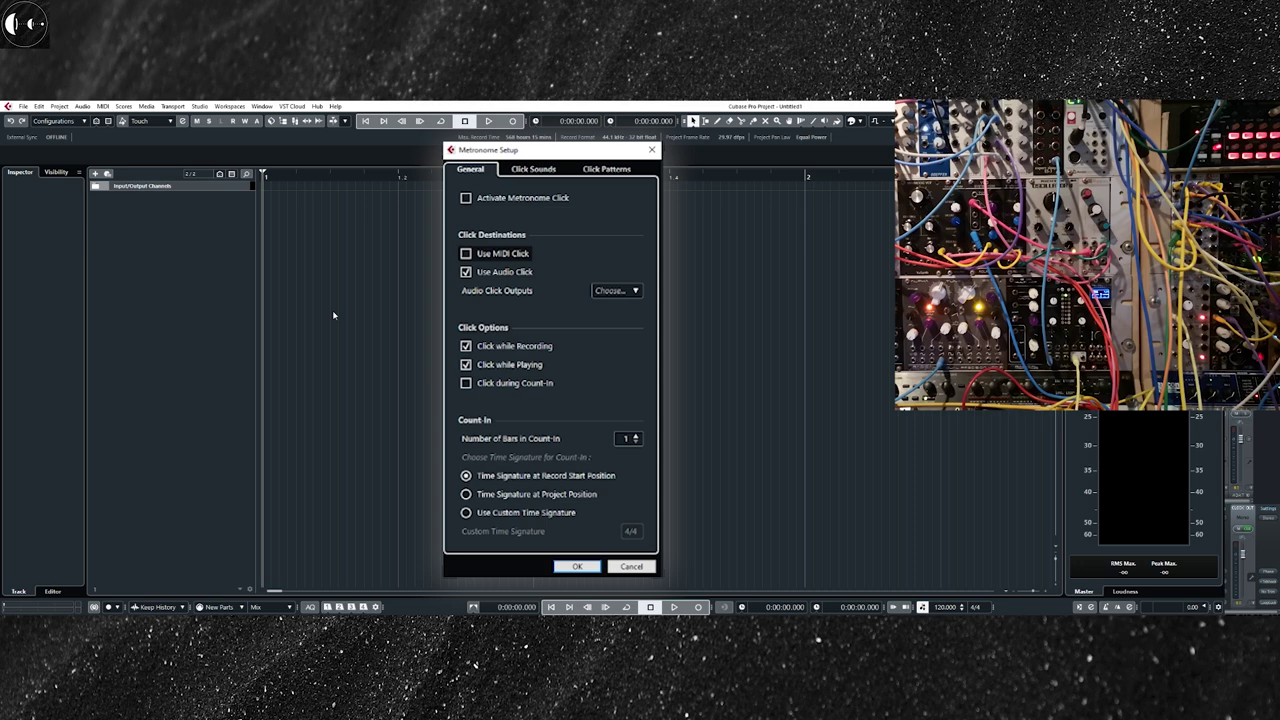
Close Metronome Setup and bring up the Studio > Audio Connections Outputs page
{"action": "key", "text": "Escape"}
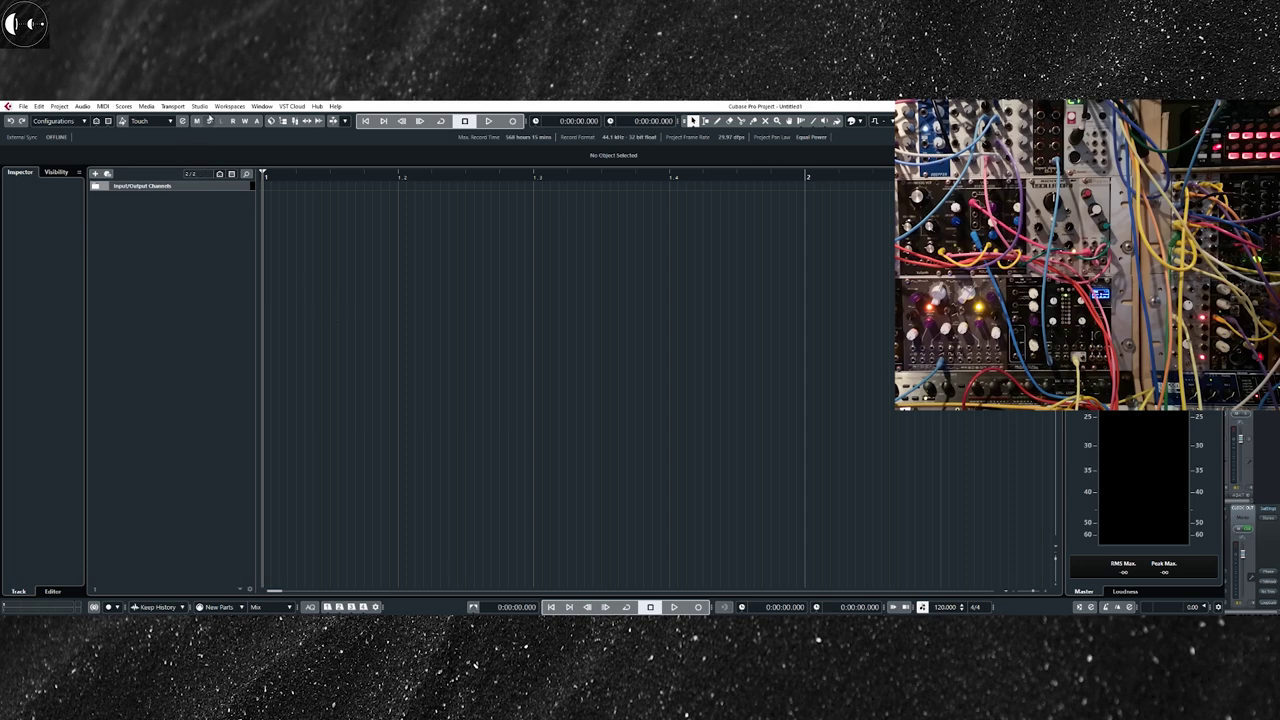
{"action": "left_click", "coordinate": [200, 106]}
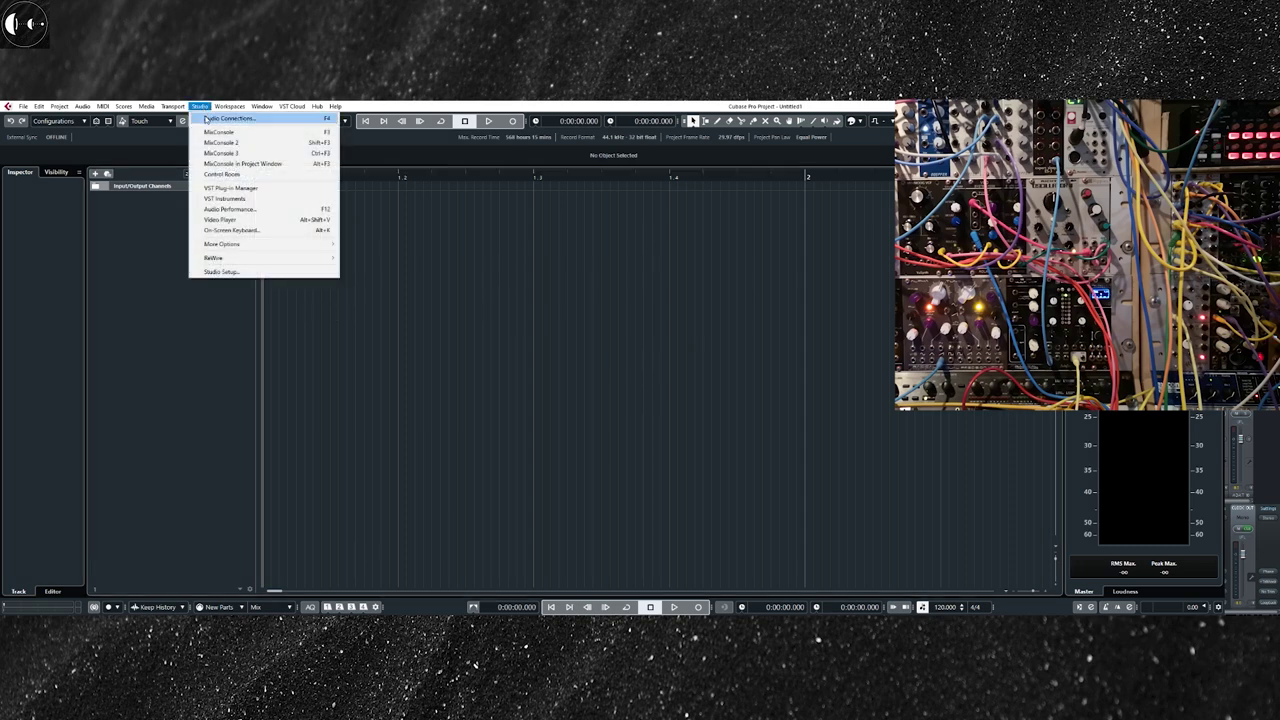
{"action": "left_click", "coordinate": [220, 118]}
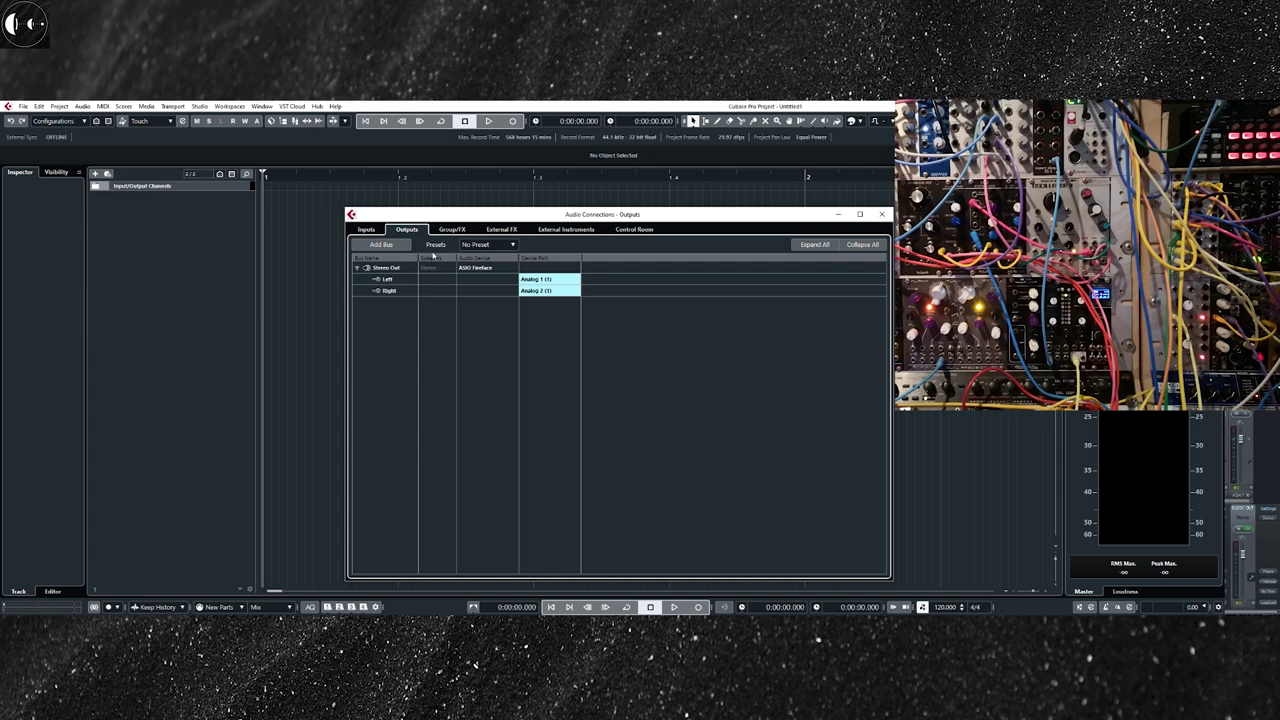
Add a mono output bus and route it to the Adat 16 port
{"action": "right_click", "coordinate": [388, 317]}
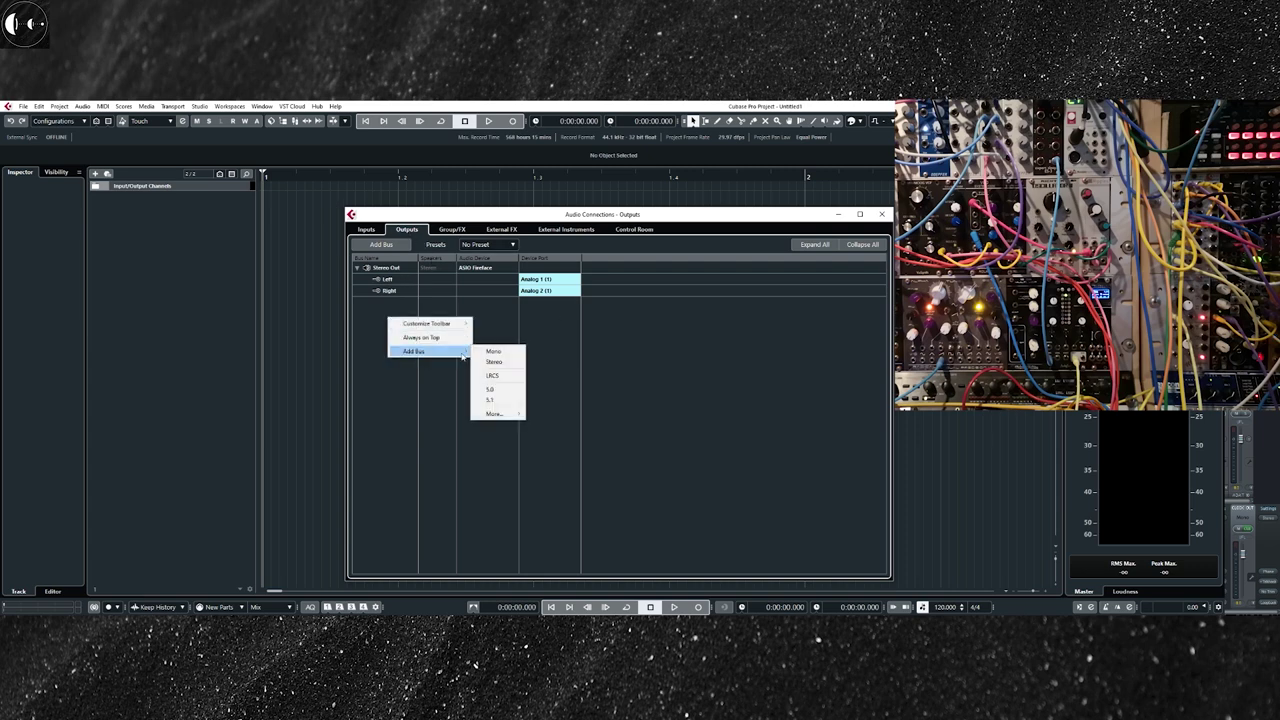
{"action": "key", "text": "Escape"}
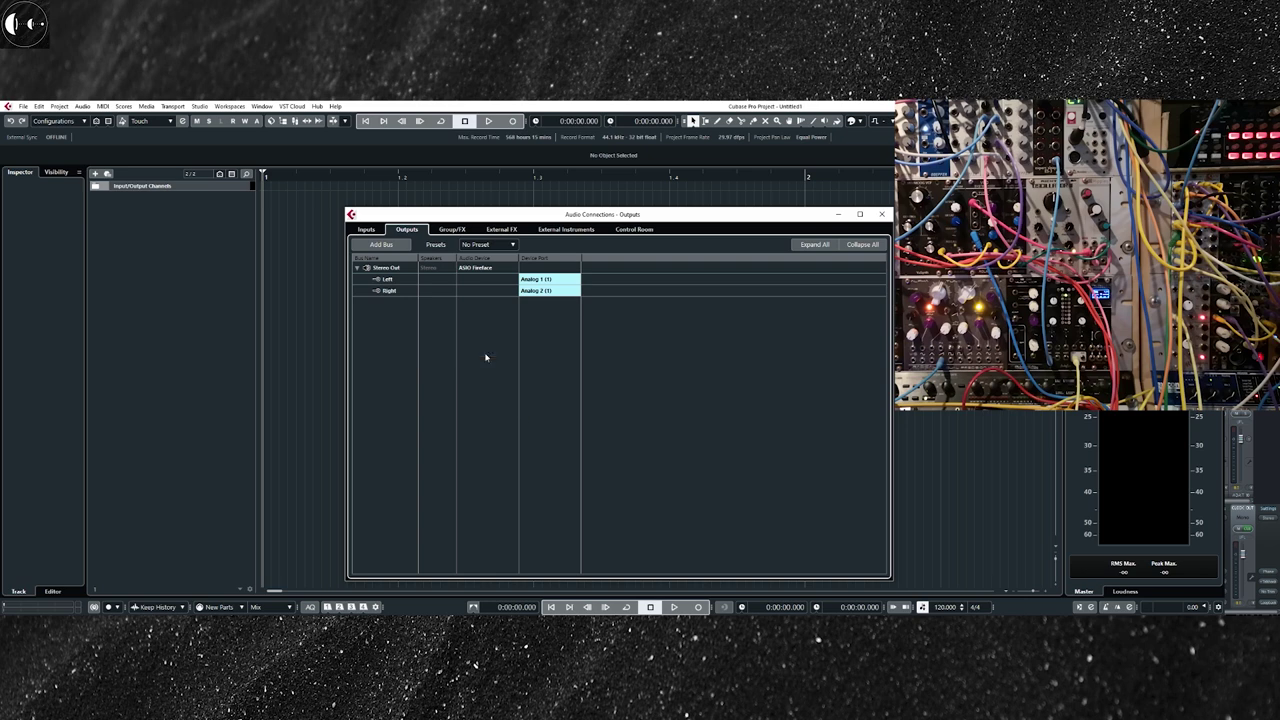
{"action": "left_click", "coordinate": [552, 315]}
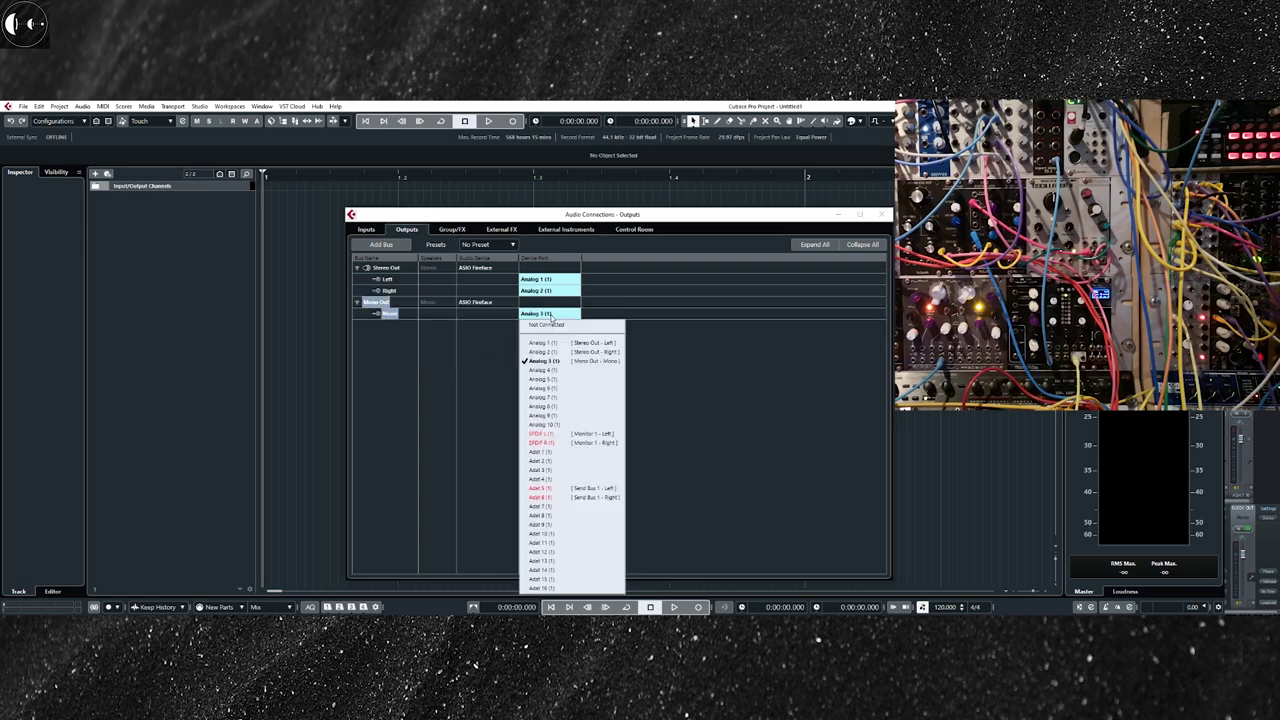
{"action": "left_click", "coordinate": [543, 583]}
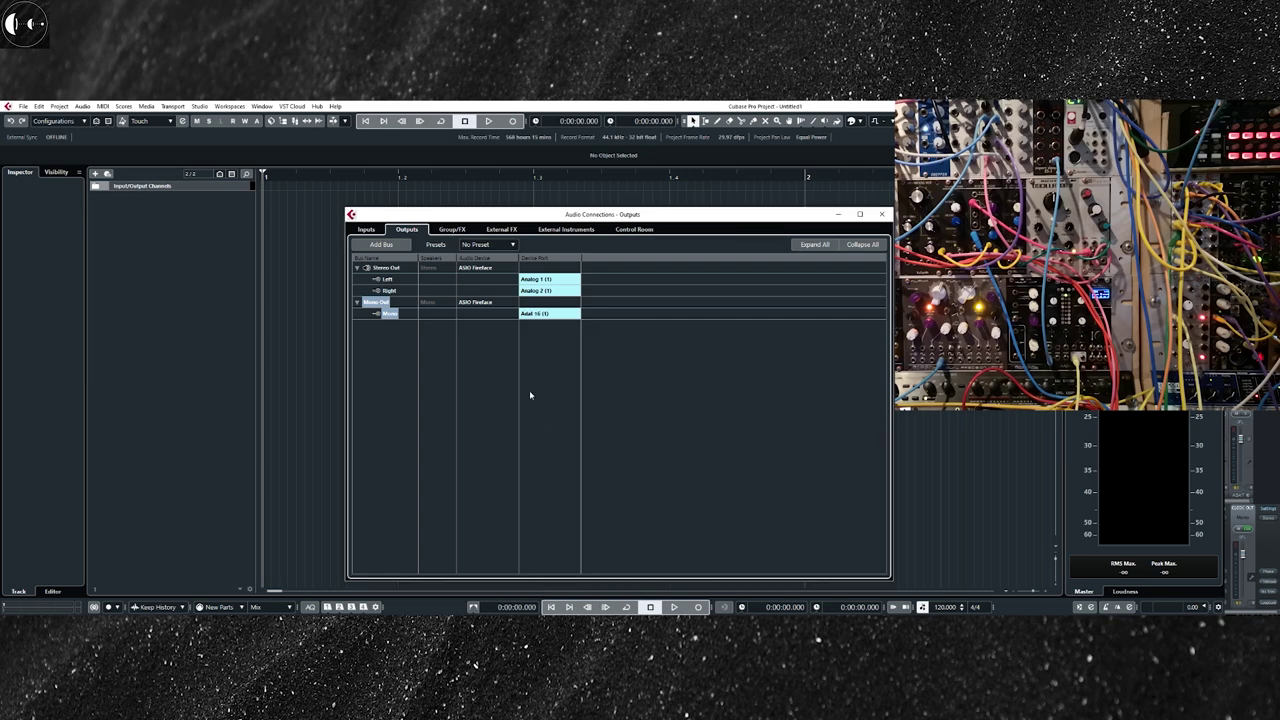
Rename the new mono bus to 'Clock OUT' and close the Audio Connections window
{"action": "double_click", "coordinate": [377, 301]}
{"action": "type", "text": "Clock OUT"}
{"action": "left_click", "coordinate": [465, 357]}
{"action": "left_click", "coordinate": [881, 220]}
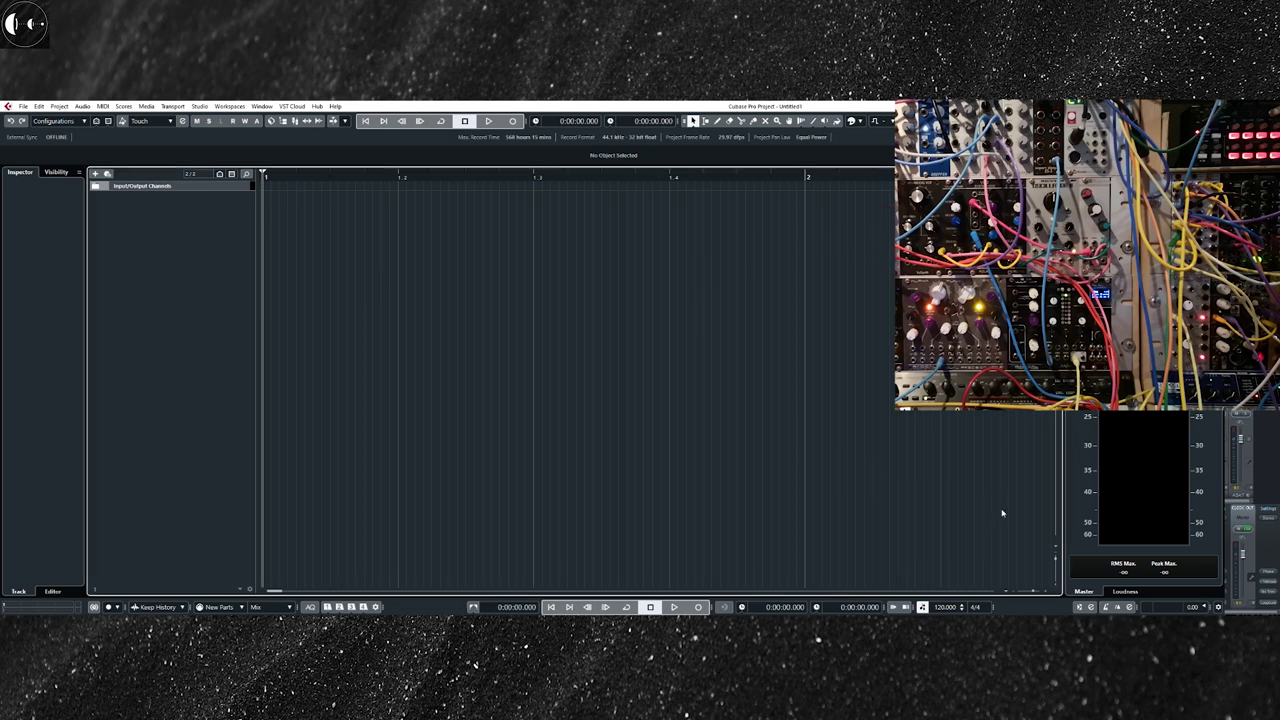
Open Metronome Setup with Use Audio Click as the click destination, showing the click sound settings
{"action": "left_click", "coordinate": [1129, 607], "text": "ctrl"}
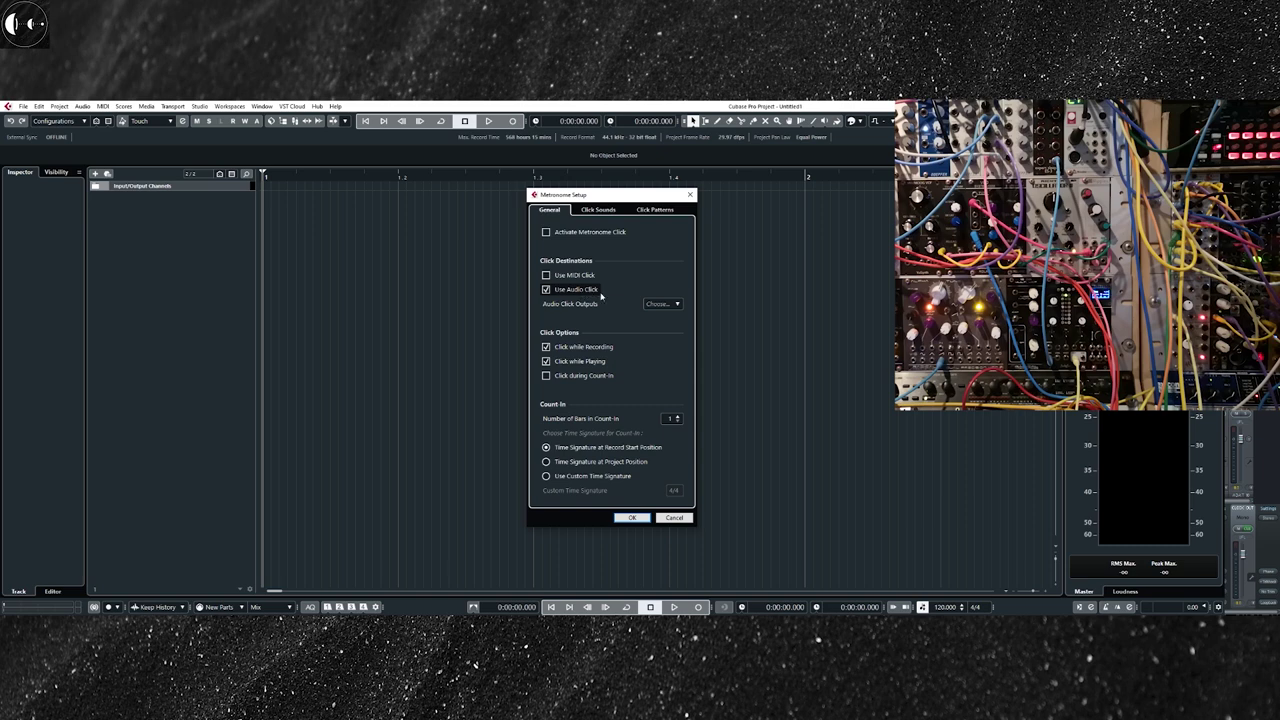
{"action": "left_click", "coordinate": [662, 304]}
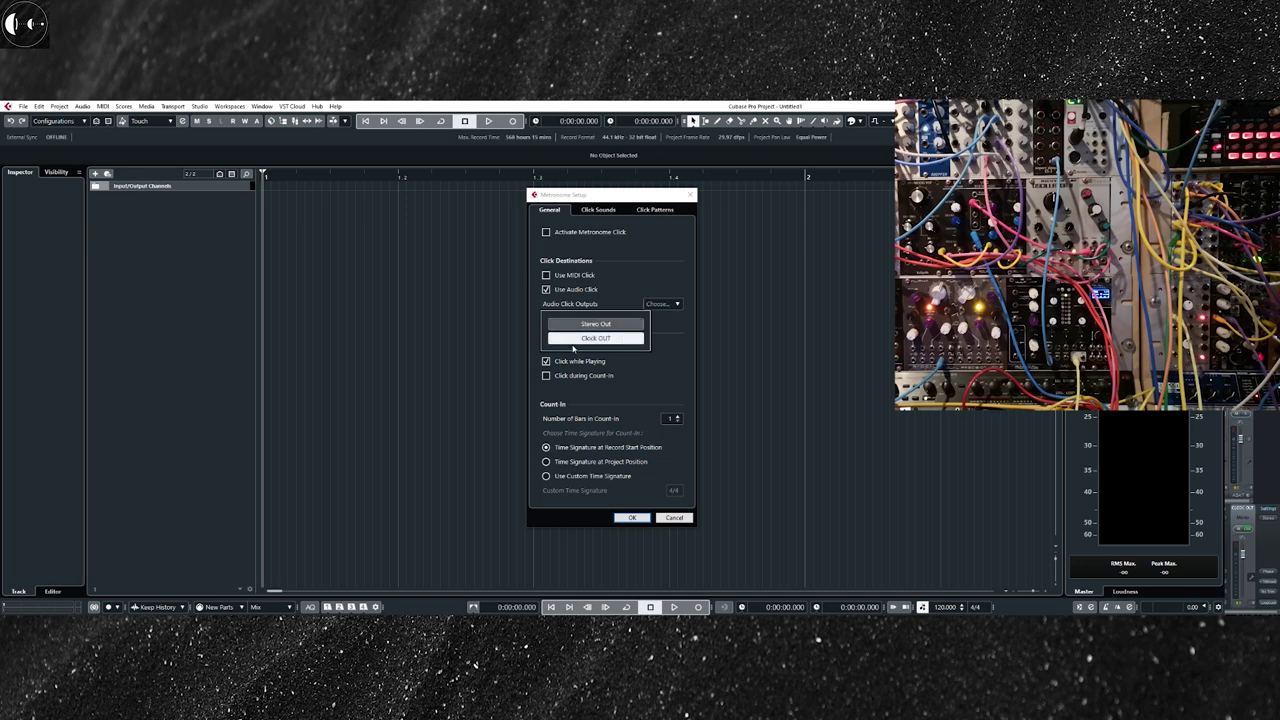
{"action": "left_click", "coordinate": [657, 278]}
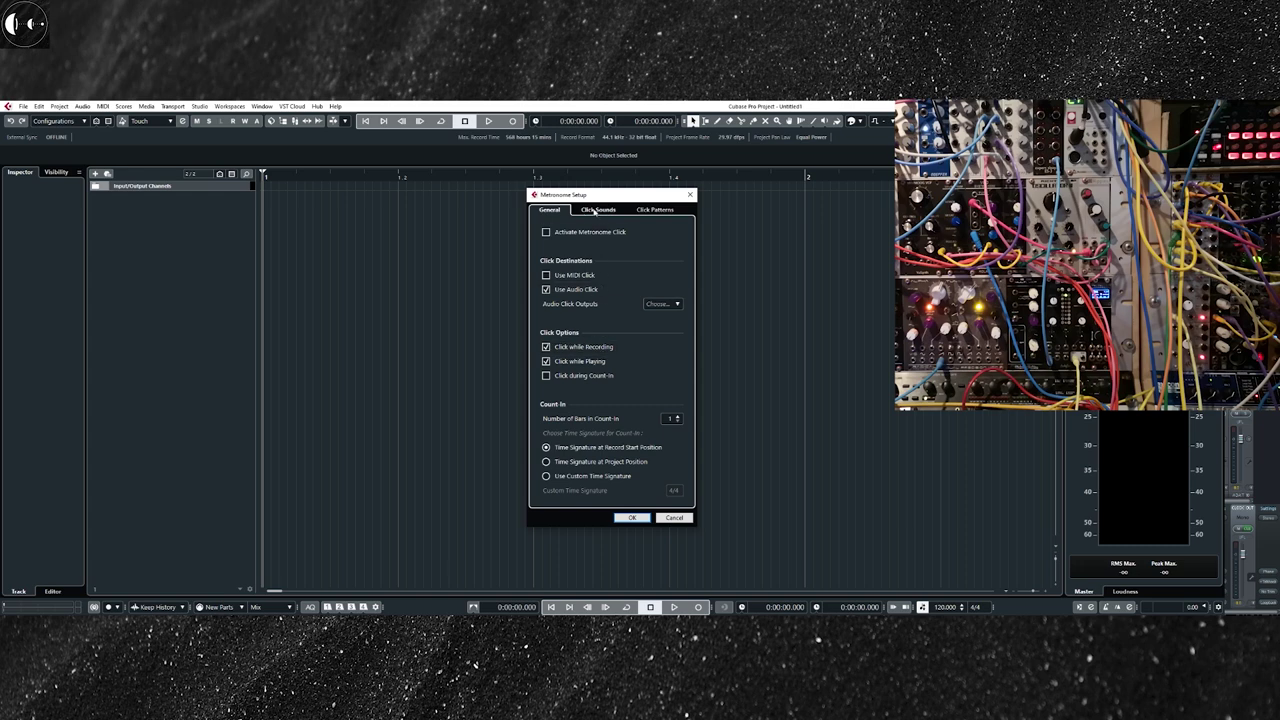
{"action": "left_click", "coordinate": [596, 210]}
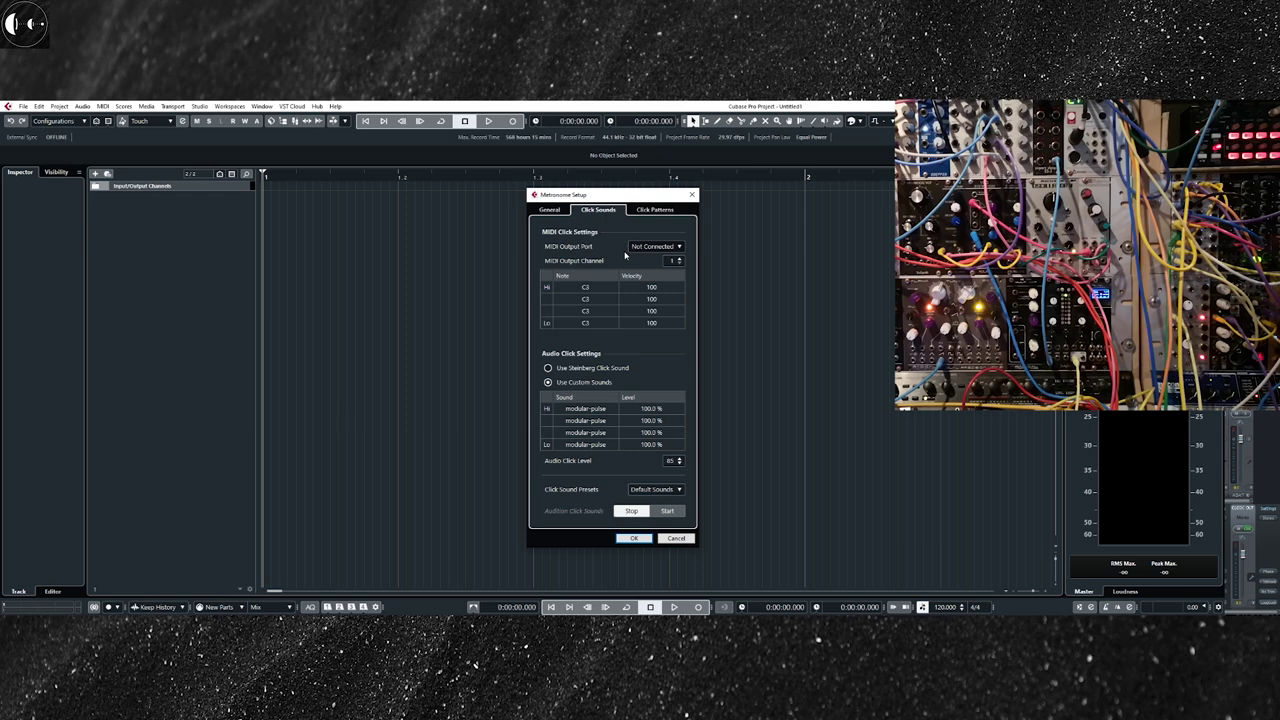
Leave the audio click on Use Custom Sounds (modular pulse) and confirm Metronome Setup with OK
{"action": "left_click", "coordinate": [558, 368]}
{"action": "left_click", "coordinate": [549, 382]}
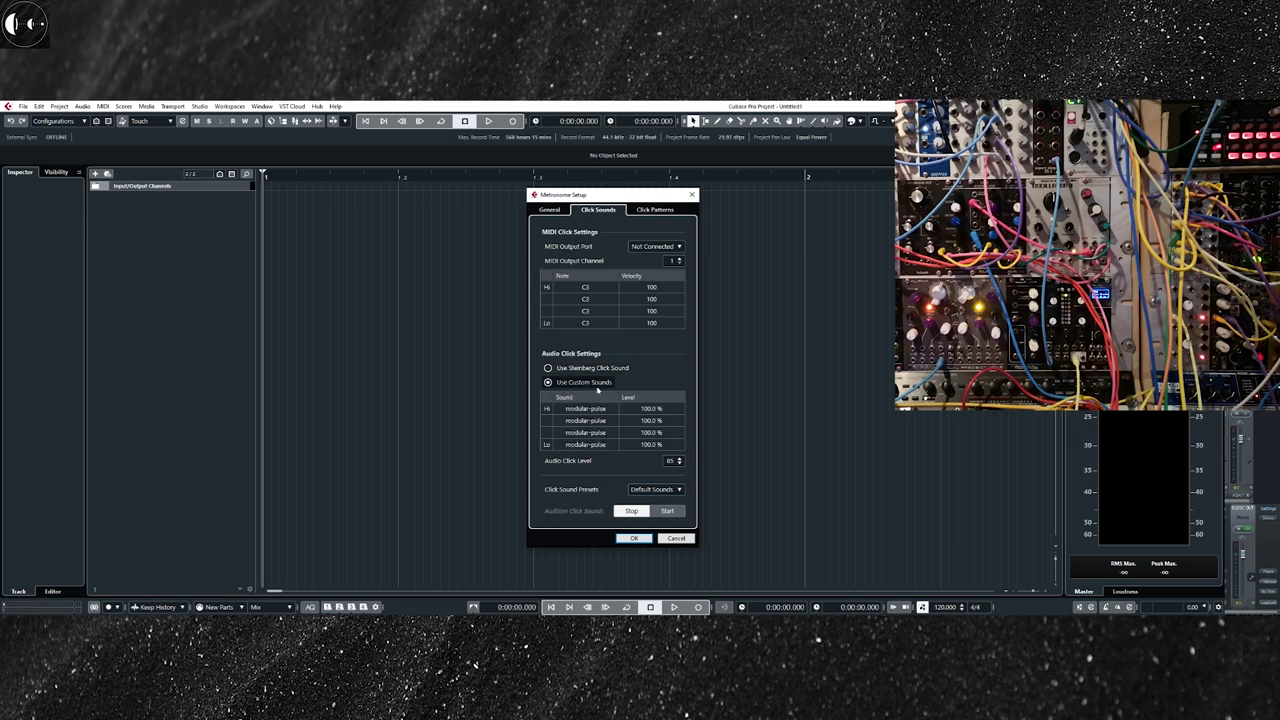
{"action": "left_click", "coordinate": [595, 409]}
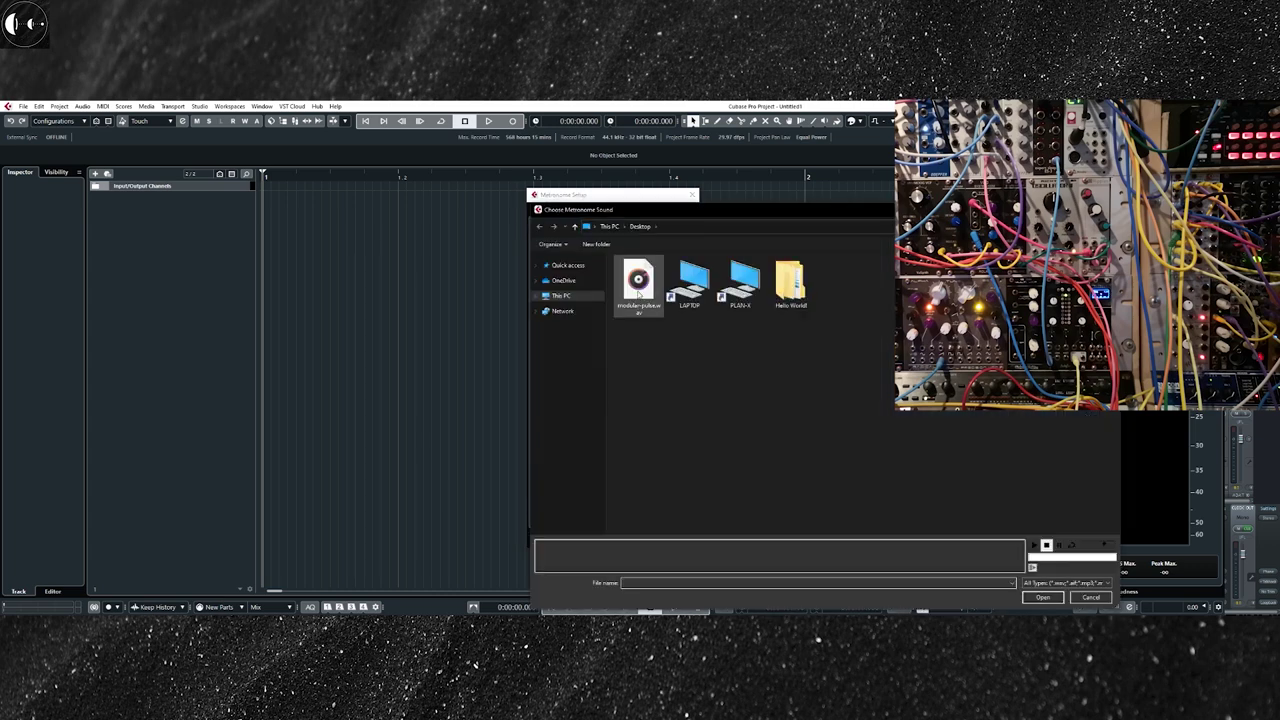
{"action": "left_click", "coordinate": [1090, 597]}
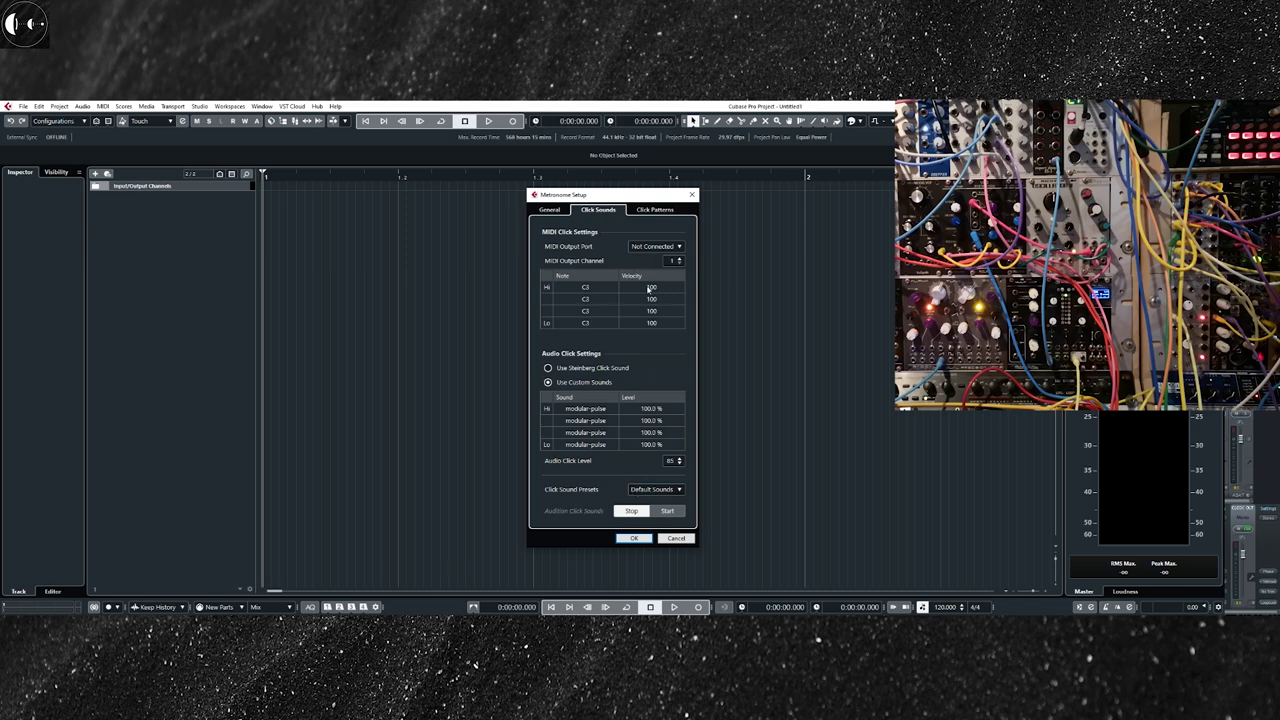
{"action": "left_click", "coordinate": [634, 538]}
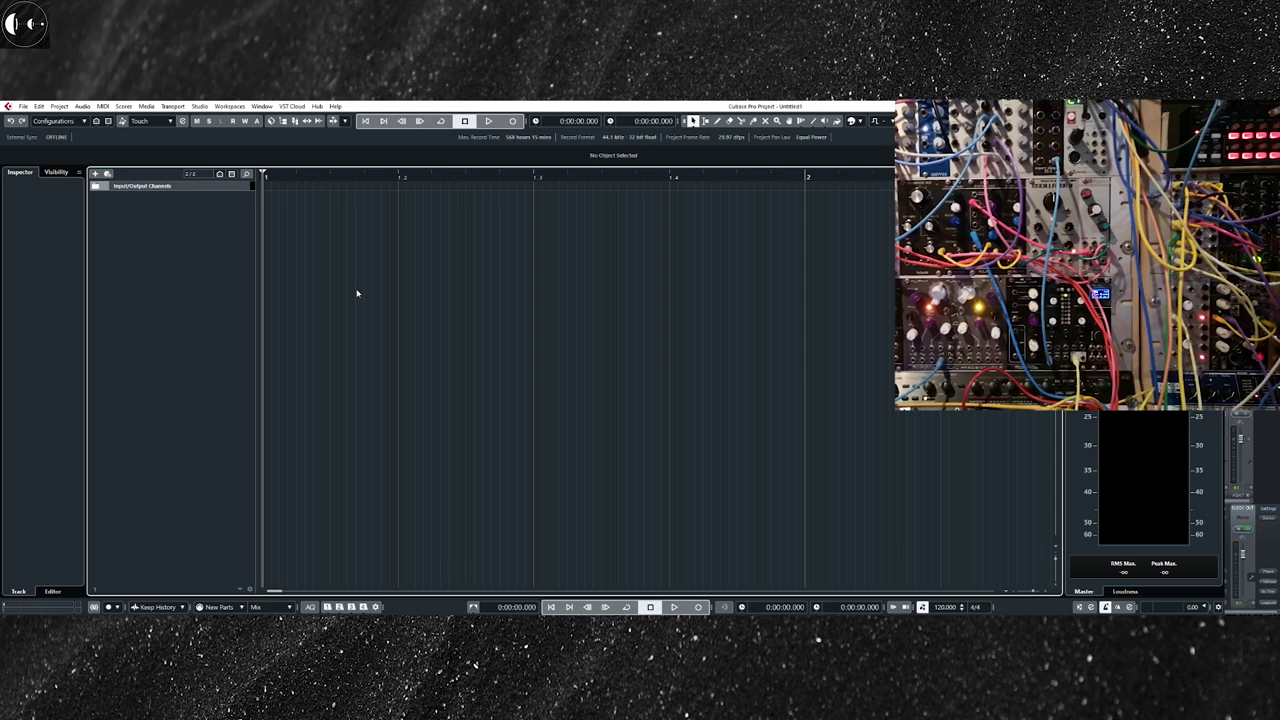
Test the click, set a cycle loop from bar 1 to bar 2, and play it
{"action": "key", "text": "space"}
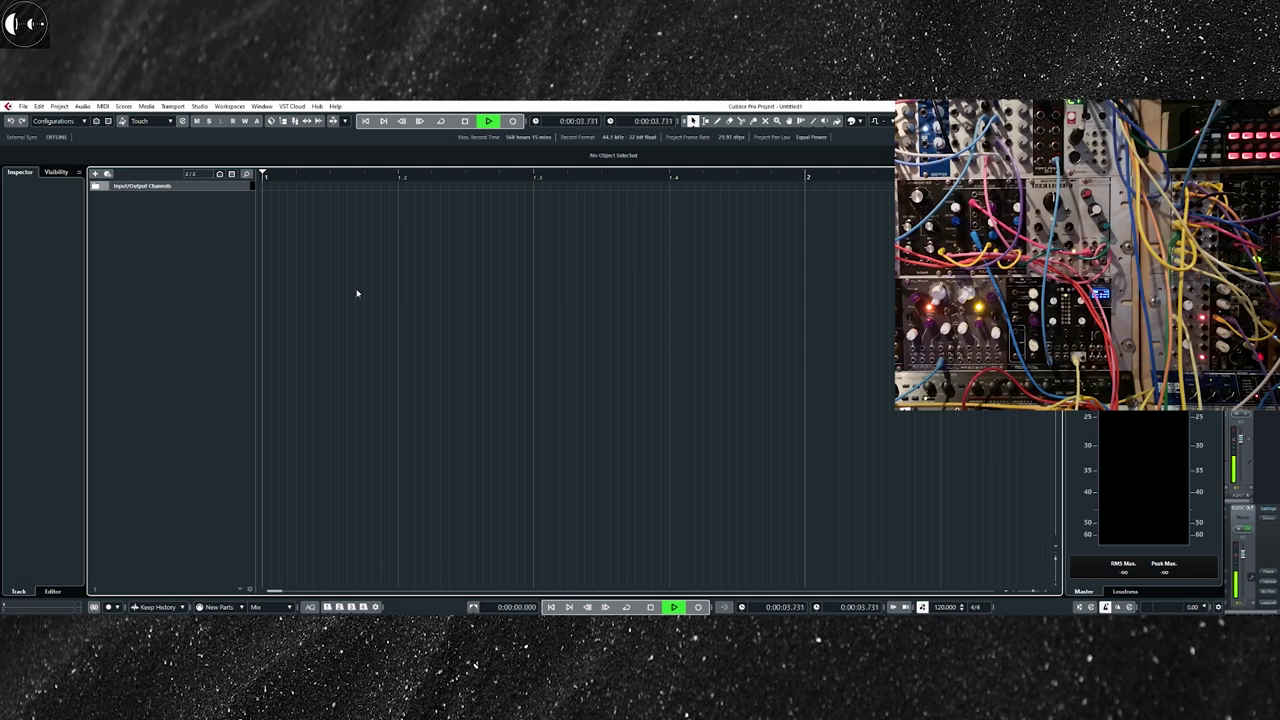
{"action": "key", "text": "space"}
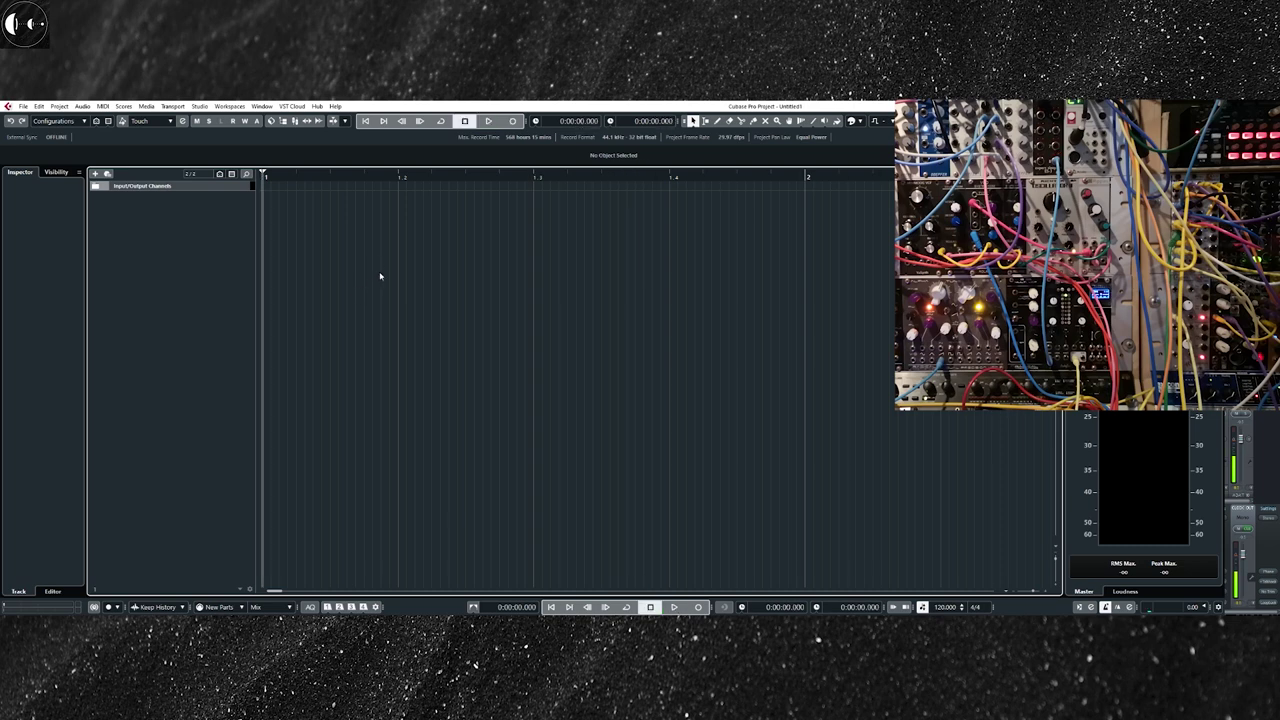
{"action": "left_click", "coordinate": [799, 178], "text": "alt"}
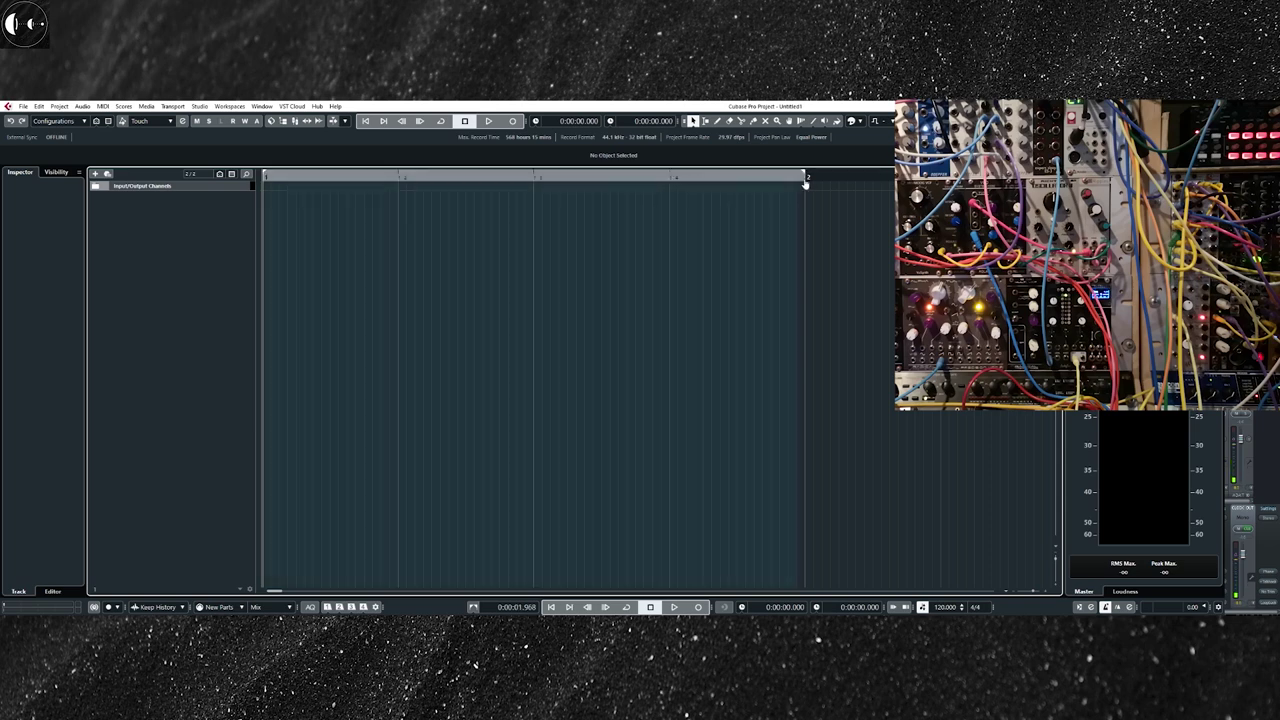
{"action": "left_click", "coordinate": [441, 121]}
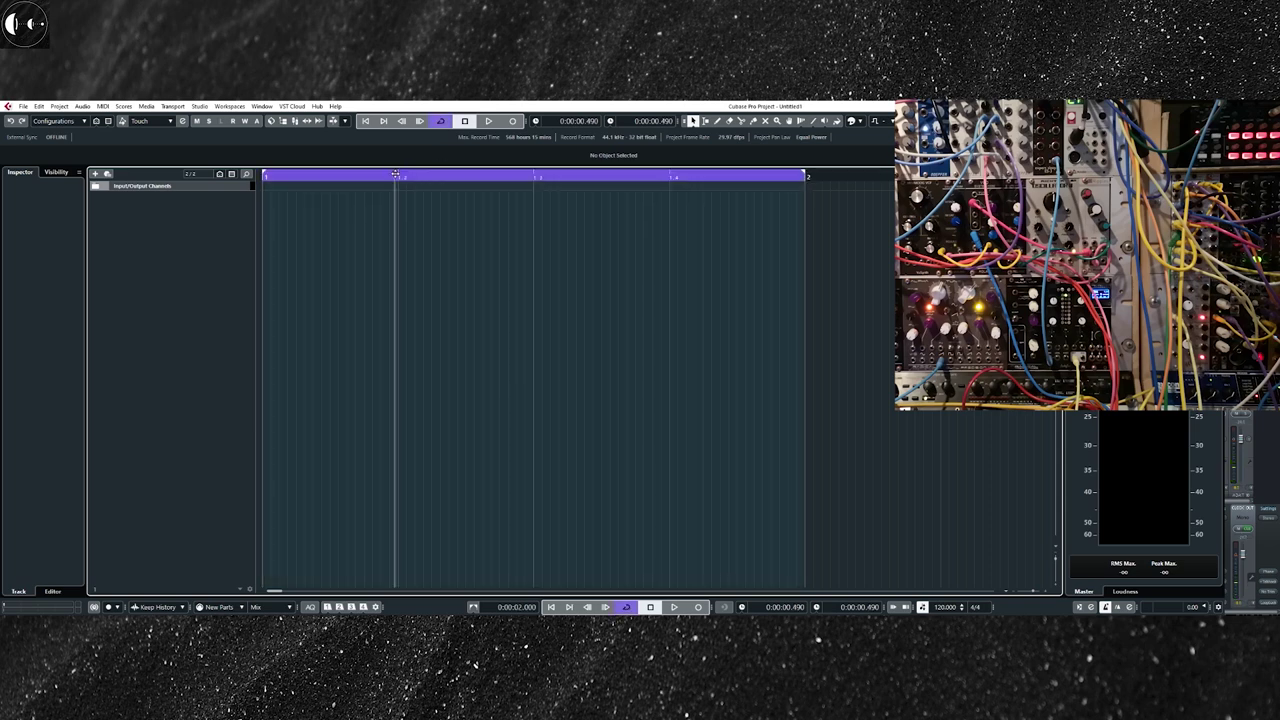
{"action": "key", "text": "space"}
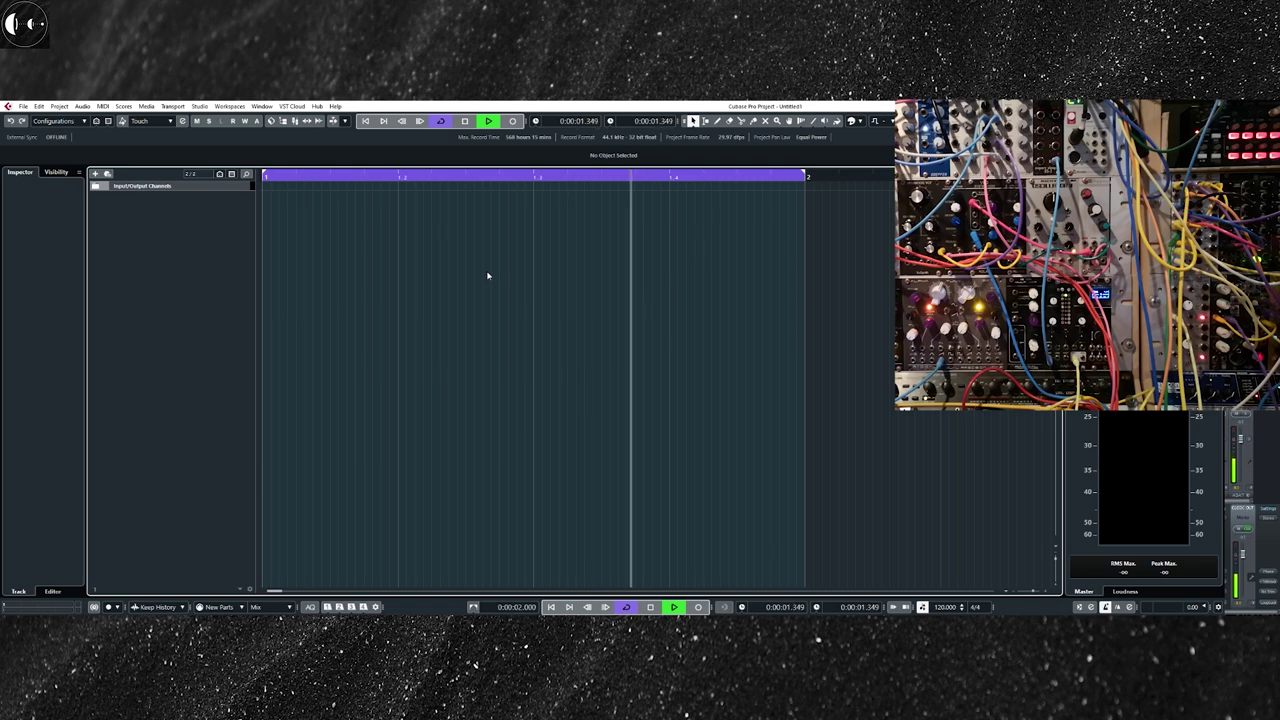
{"action": "key", "text": "space"}
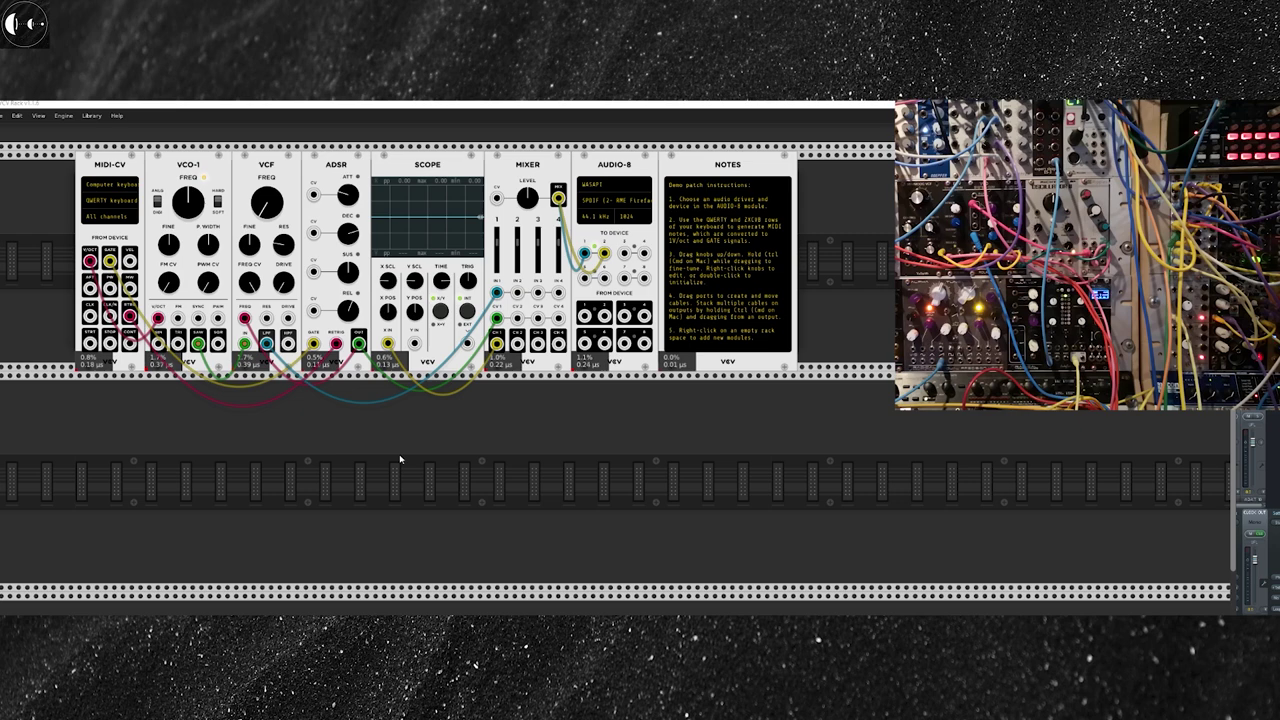
Search the module browser for 'bogaudio' and insert an AUDIO-8 module
{"action": "right_click", "coordinate": [347, 436]}
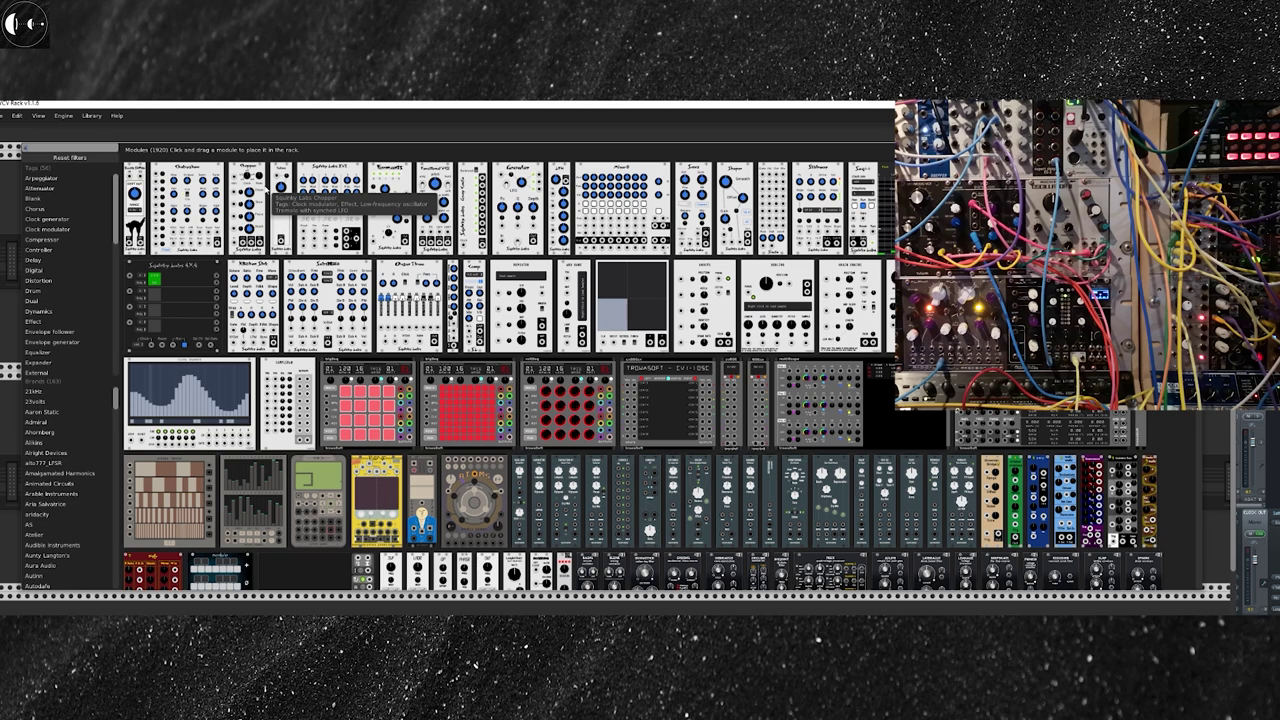
{"action": "type", "text": "bogaudio"}
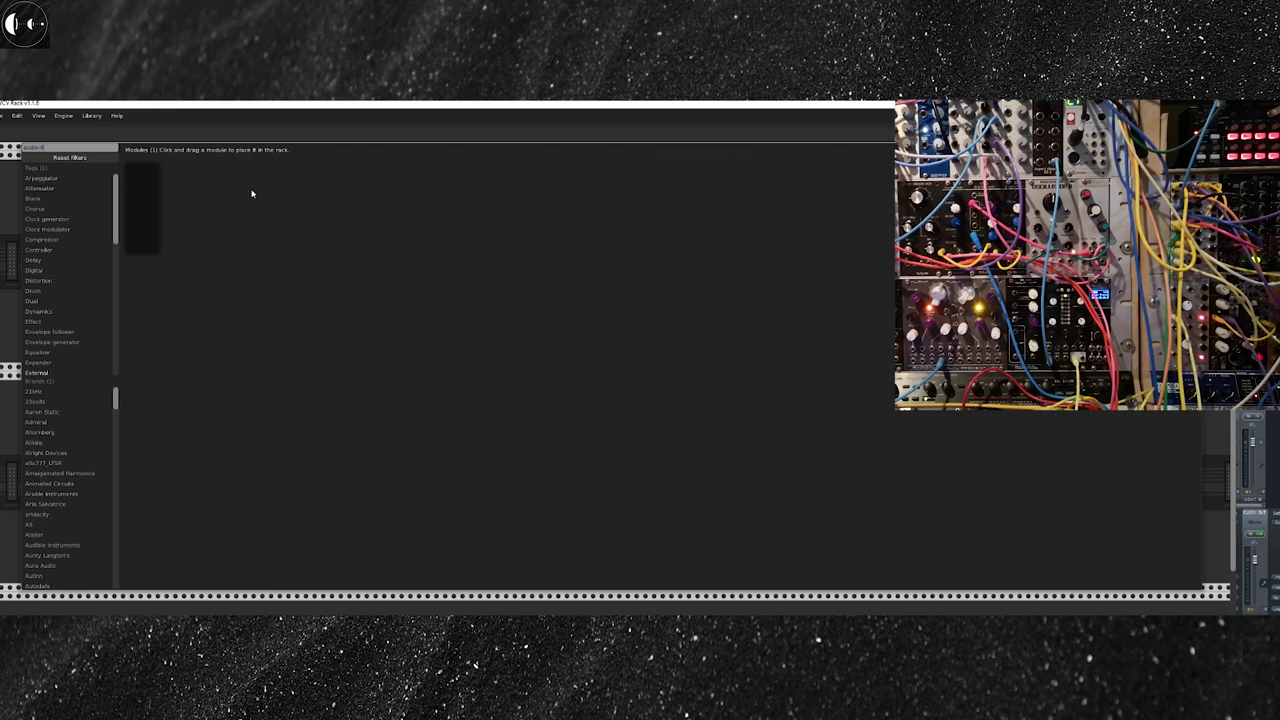
{"action": "key", "text": "Escape"}
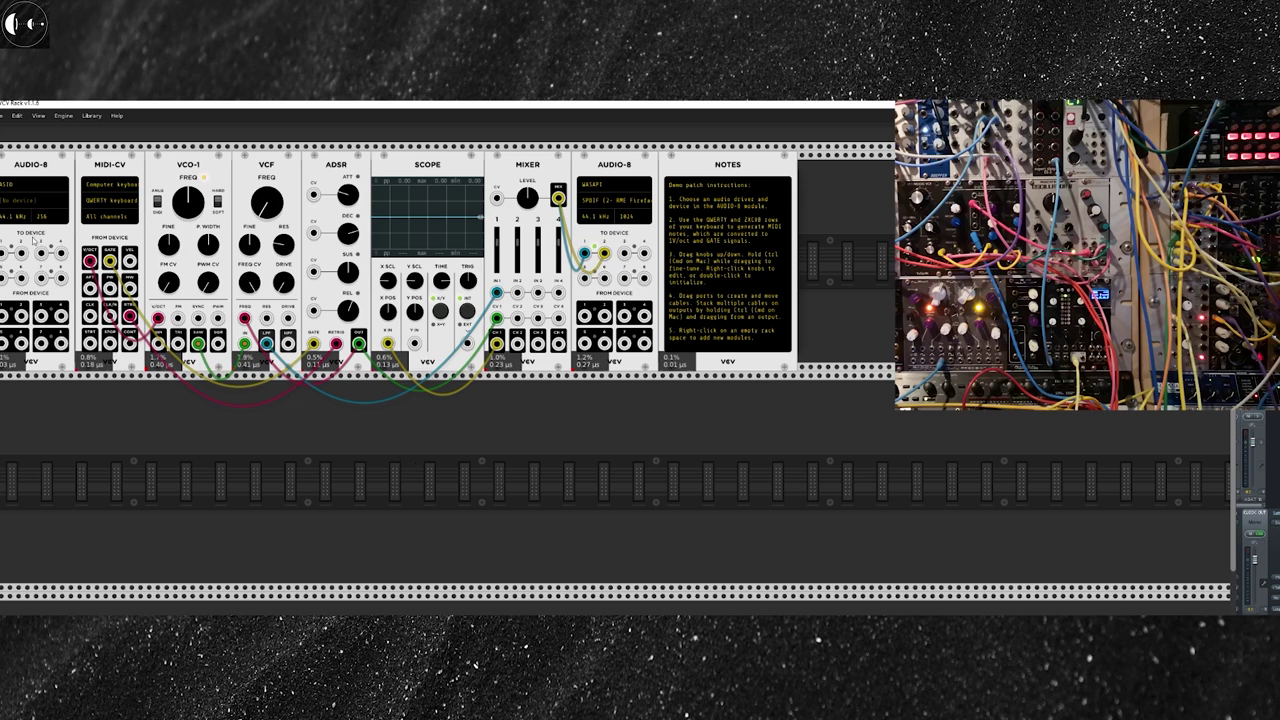
Move the new AUDIO-8 beneath the mixer and set it to WASAPI with ADAT 2 (7+8)
{"action": "left_click_drag", "start_coordinate": [35, 238], "coordinate": [622, 497]}
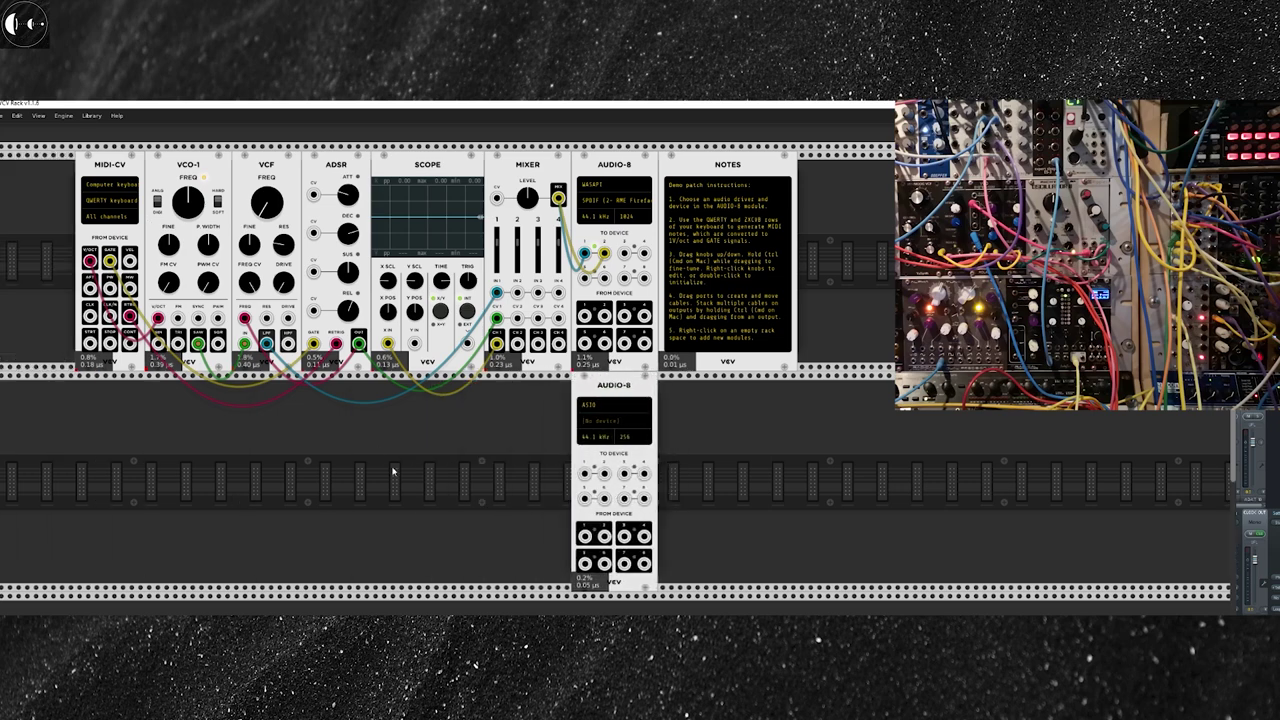
{"action": "left_click", "coordinate": [589, 408]}
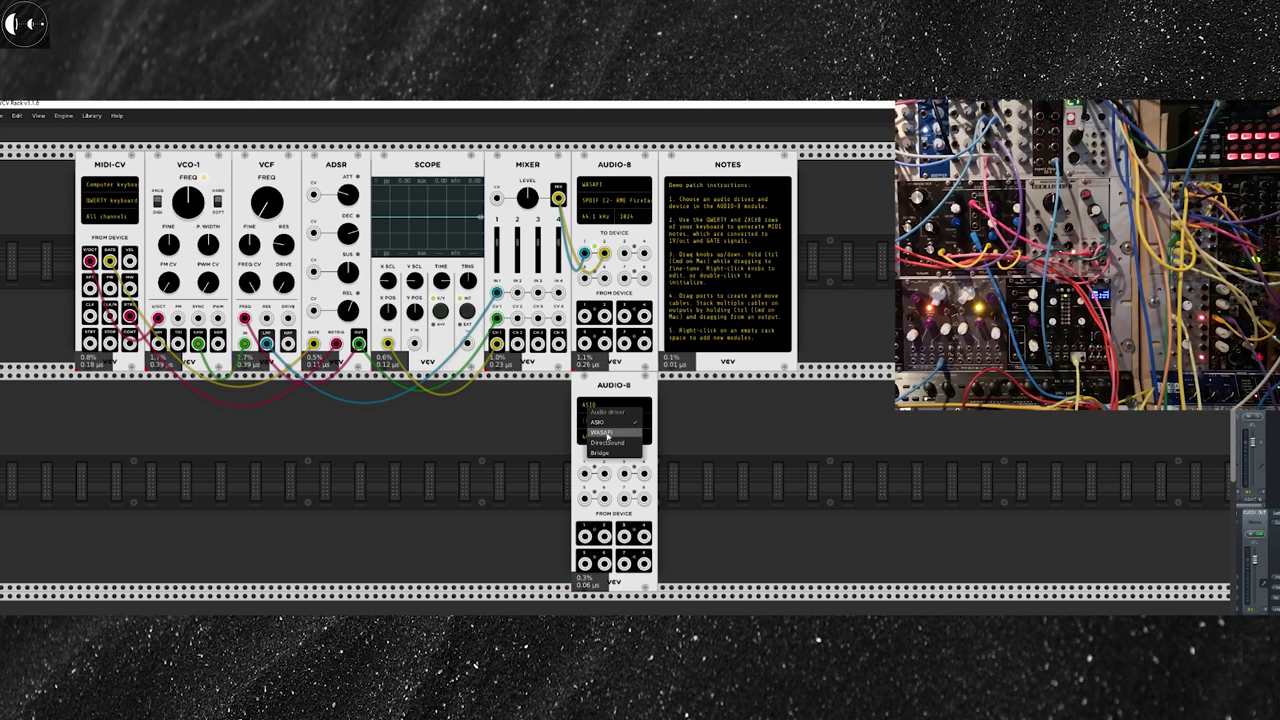
{"action": "left_click", "coordinate": [604, 432]}
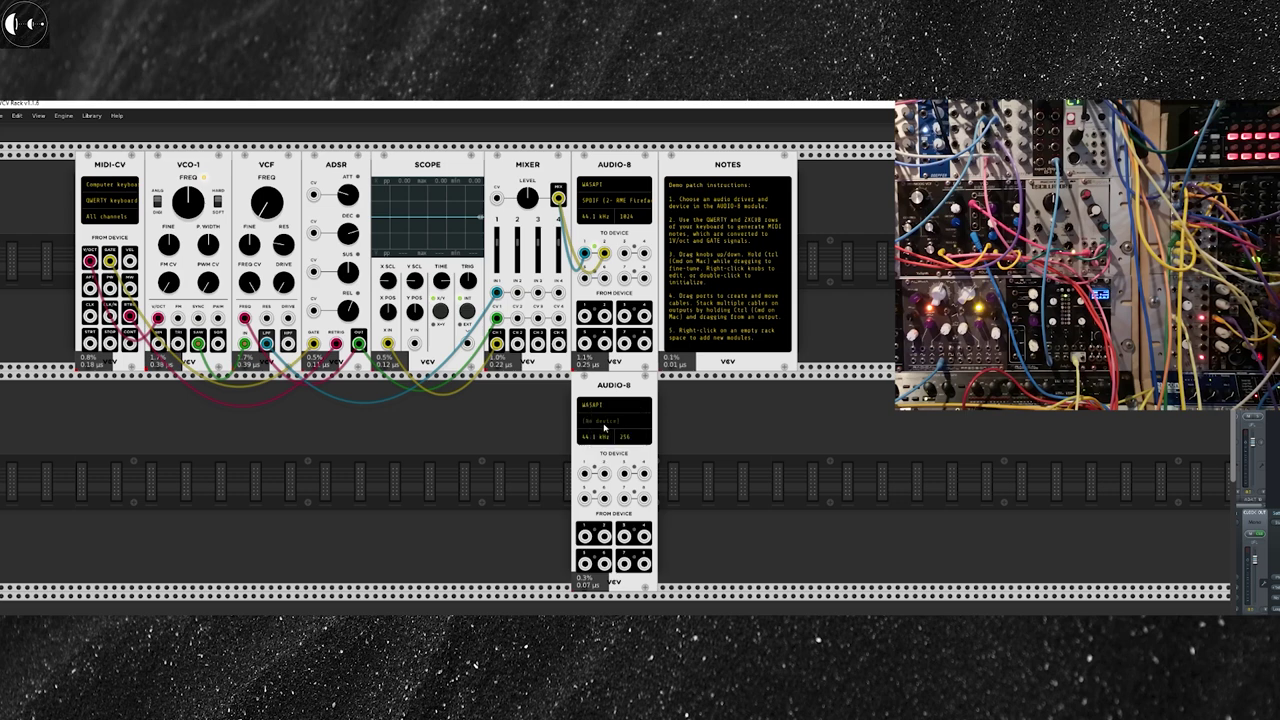
{"action": "left_click", "coordinate": [604, 427]}
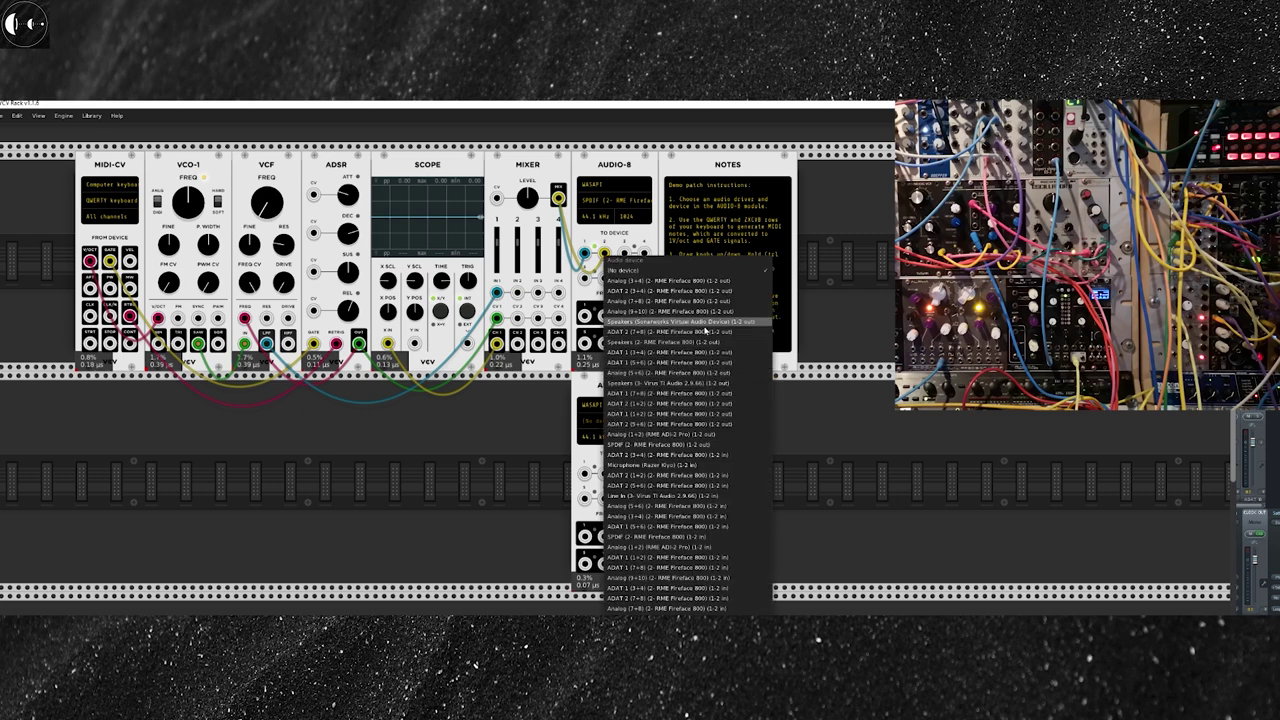
{"action": "left_click", "coordinate": [738, 334]}
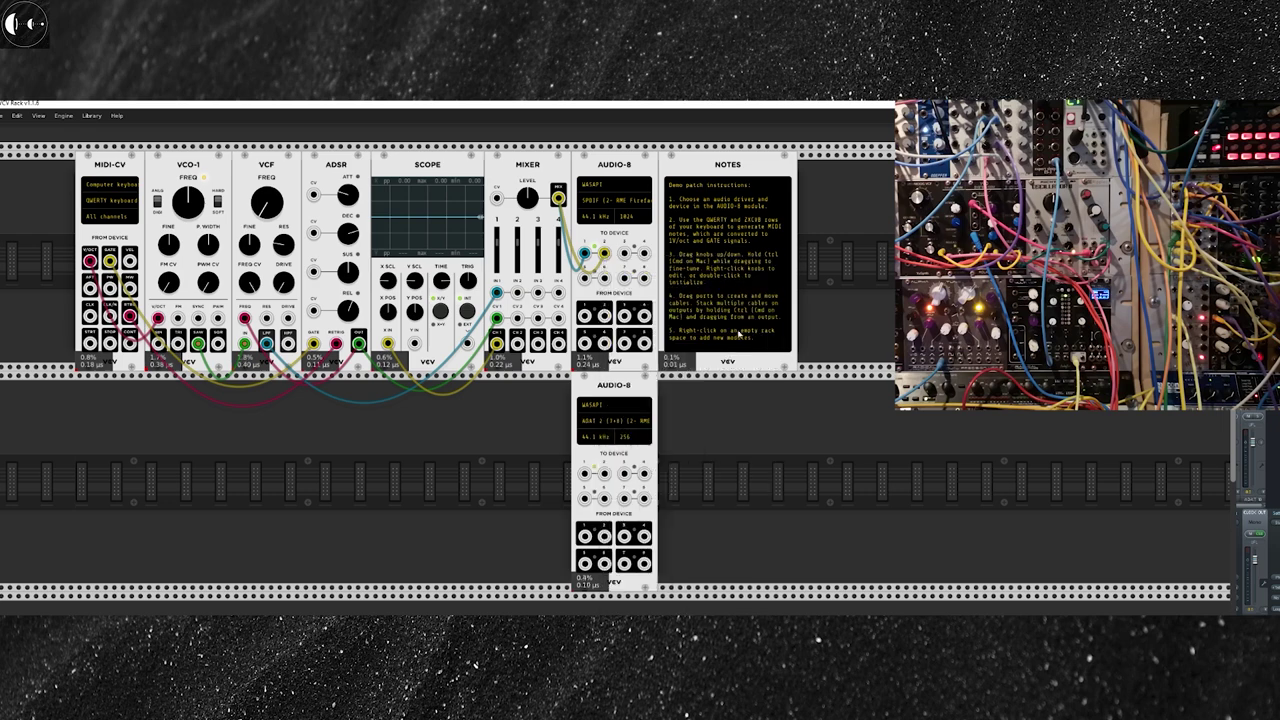
{"action": "right_click", "coordinate": [107, 427]}
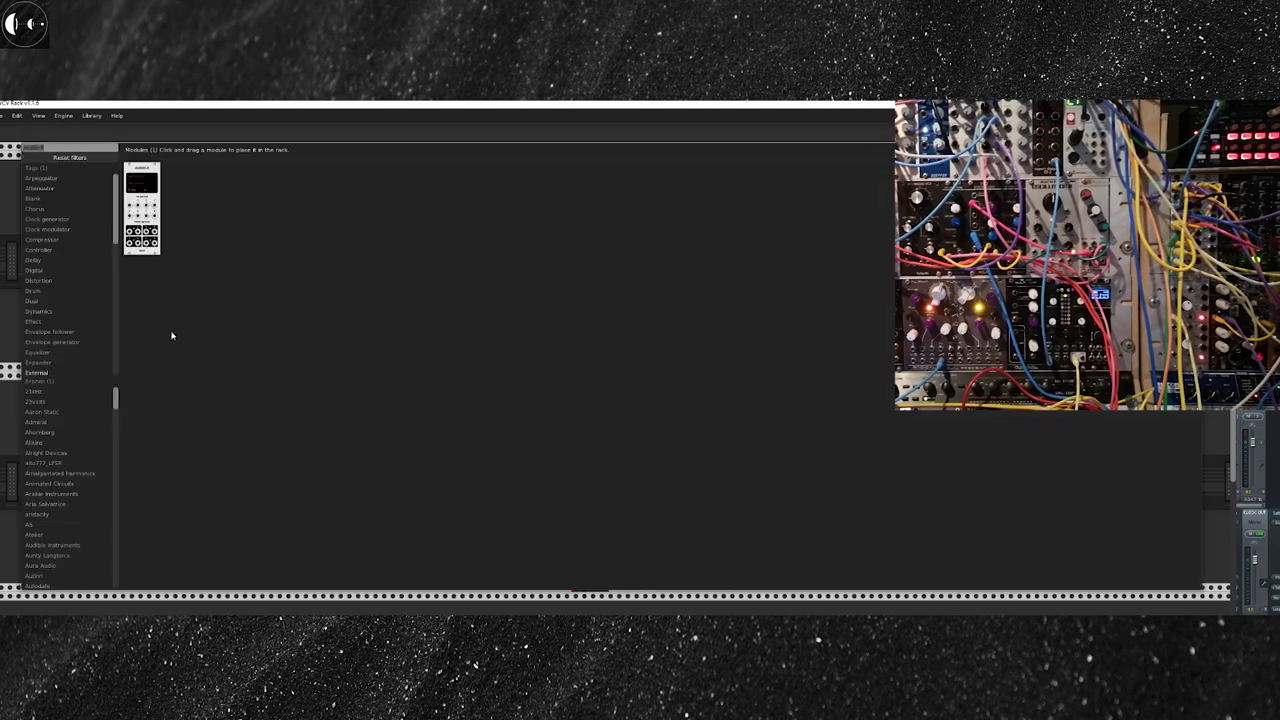
Add a BPM Clock (found via 'div') at the far left of the lower row, cabled to AUDIO-8
{"action": "type", "text": "div"}
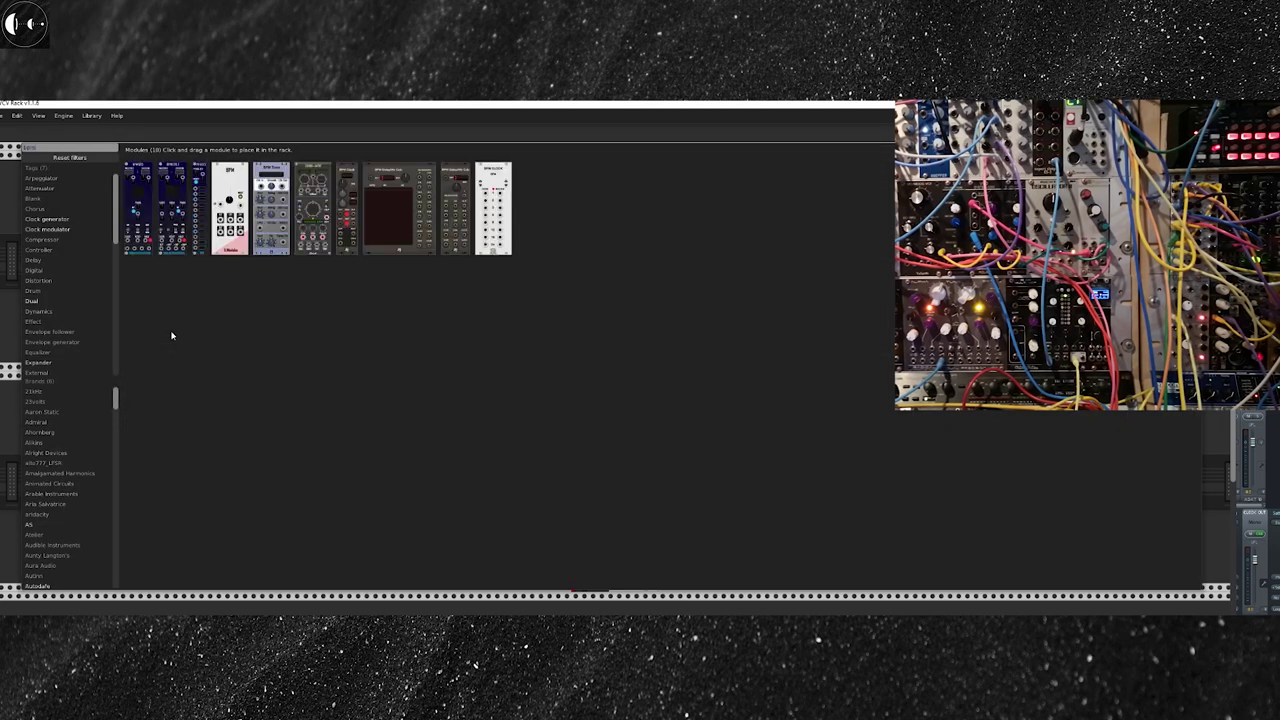
{"action": "left_click_drag", "start_coordinate": [346, 208], "coordinate": [270, 406]}
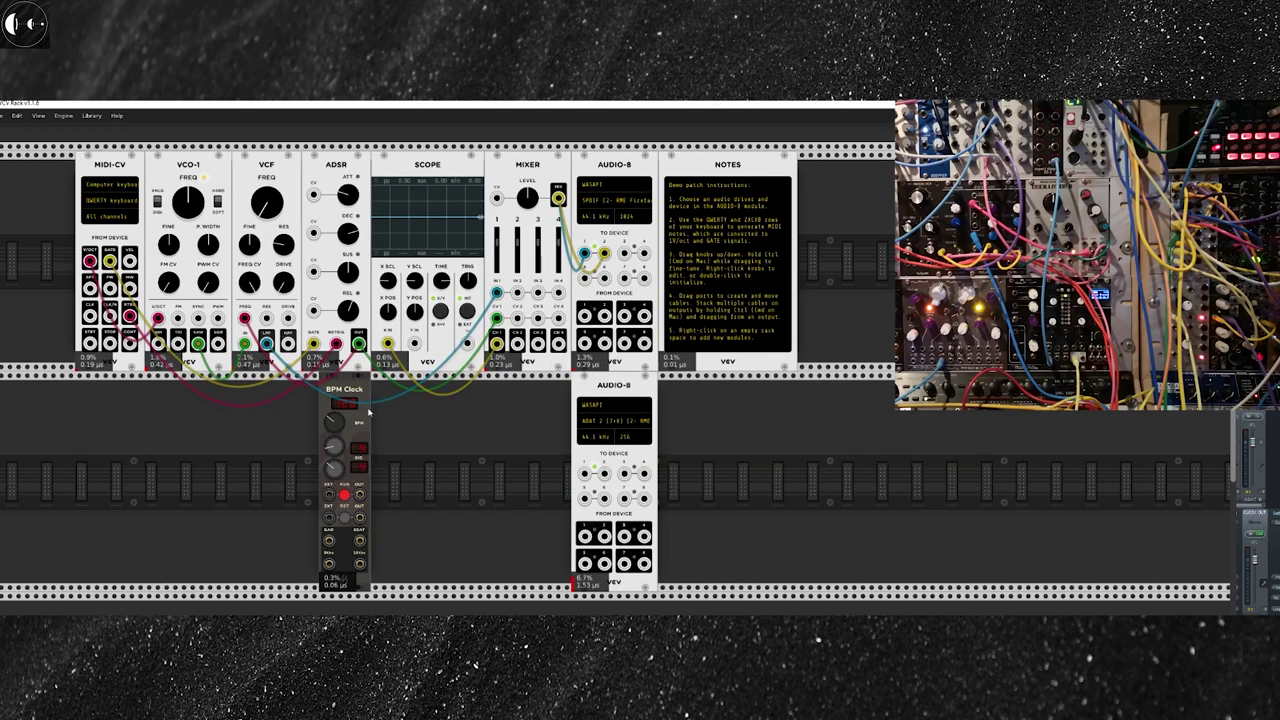
{"action": "left_click_drag", "start_coordinate": [364, 392], "coordinate": [125, 397]}
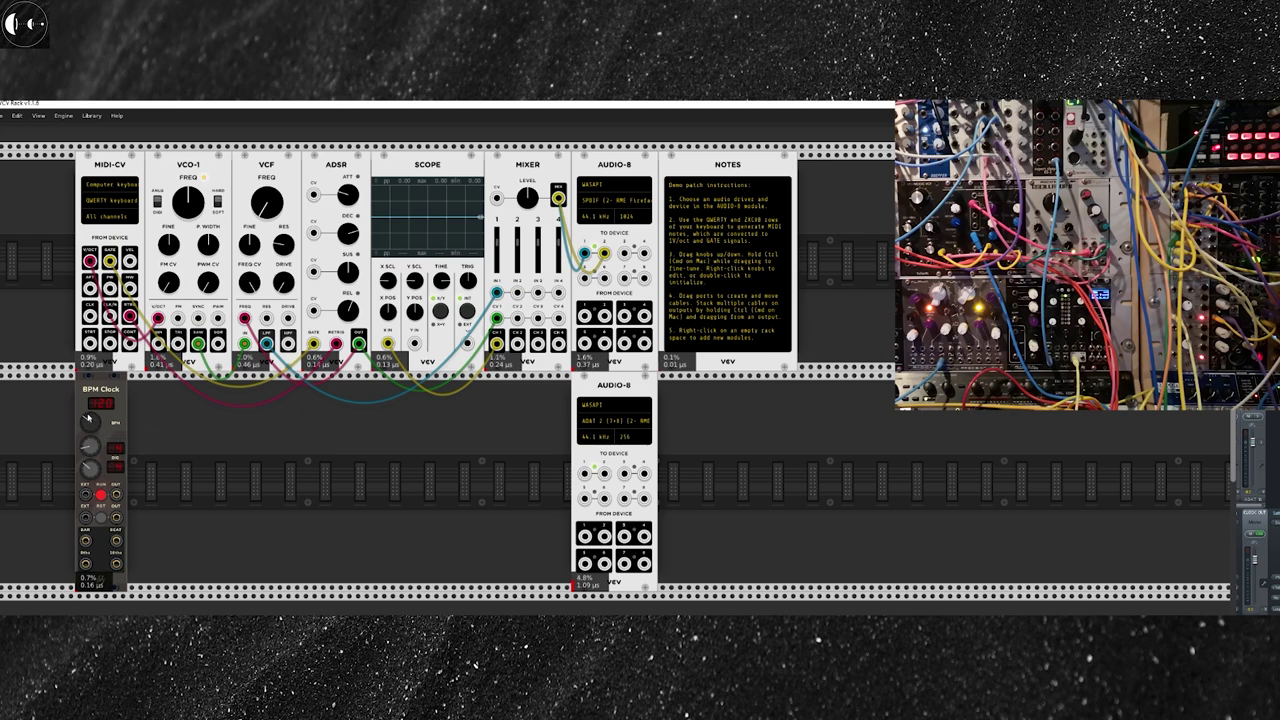
{"action": "left_click_drag", "start_coordinate": [117, 542], "coordinate": [604, 473]}
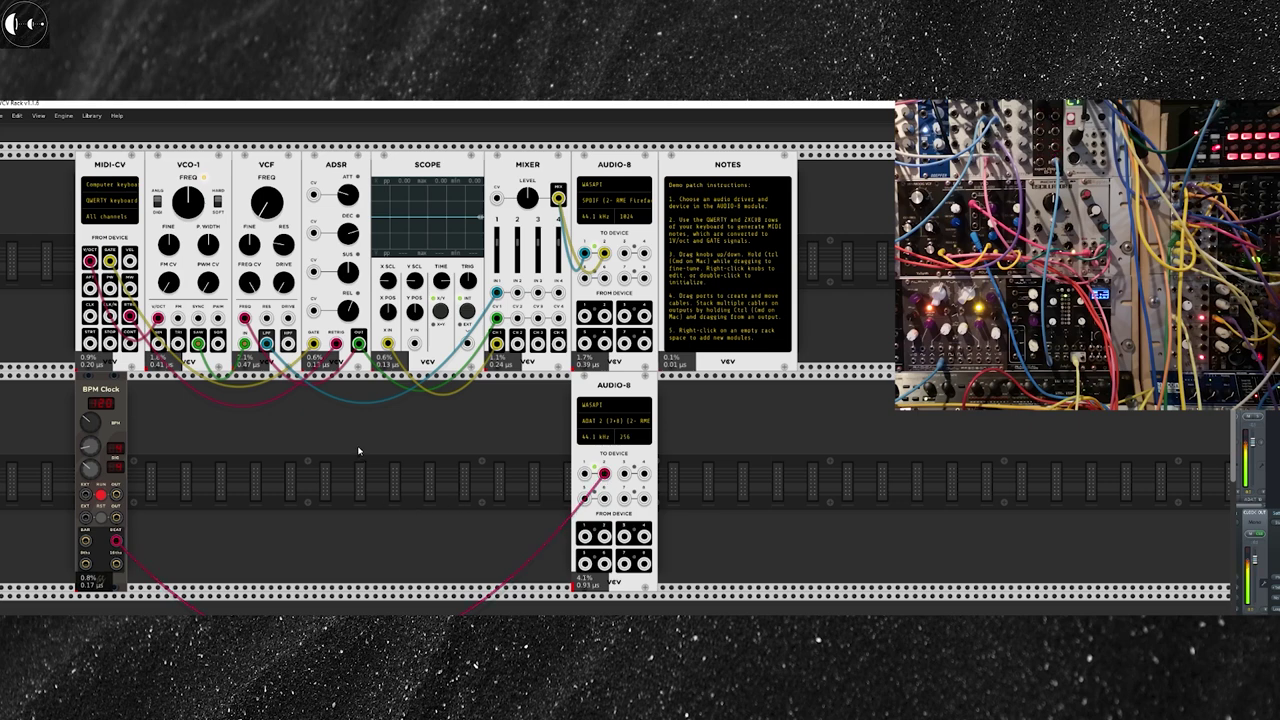
Show the BPM Clock pulses on SCOPE Y IN with a longer time scale, then unplug both clock cables
{"action": "left_click_drag", "start_coordinate": [415, 345], "coordinate": [116, 541]}
{"action": "mouse_move", "coordinate": [444, 284]}
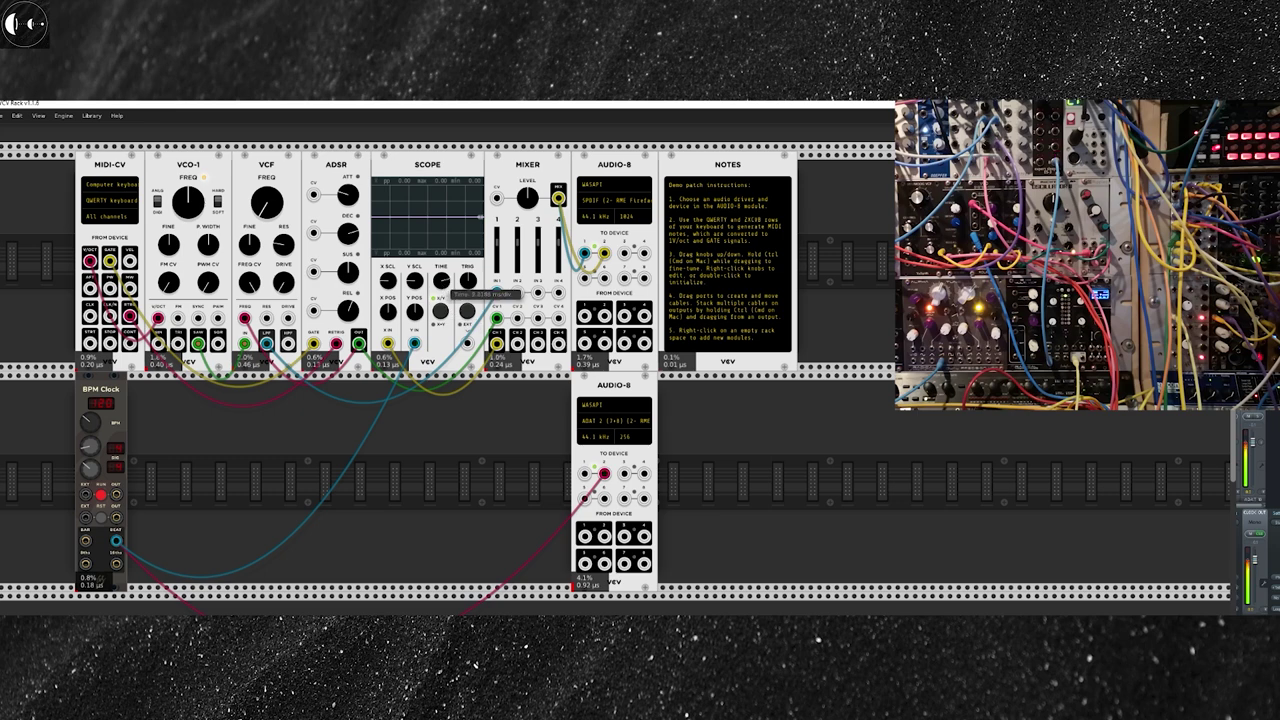
{"action": "left_click_drag", "start_coordinate": [441, 281], "coordinate": [441, 275]}
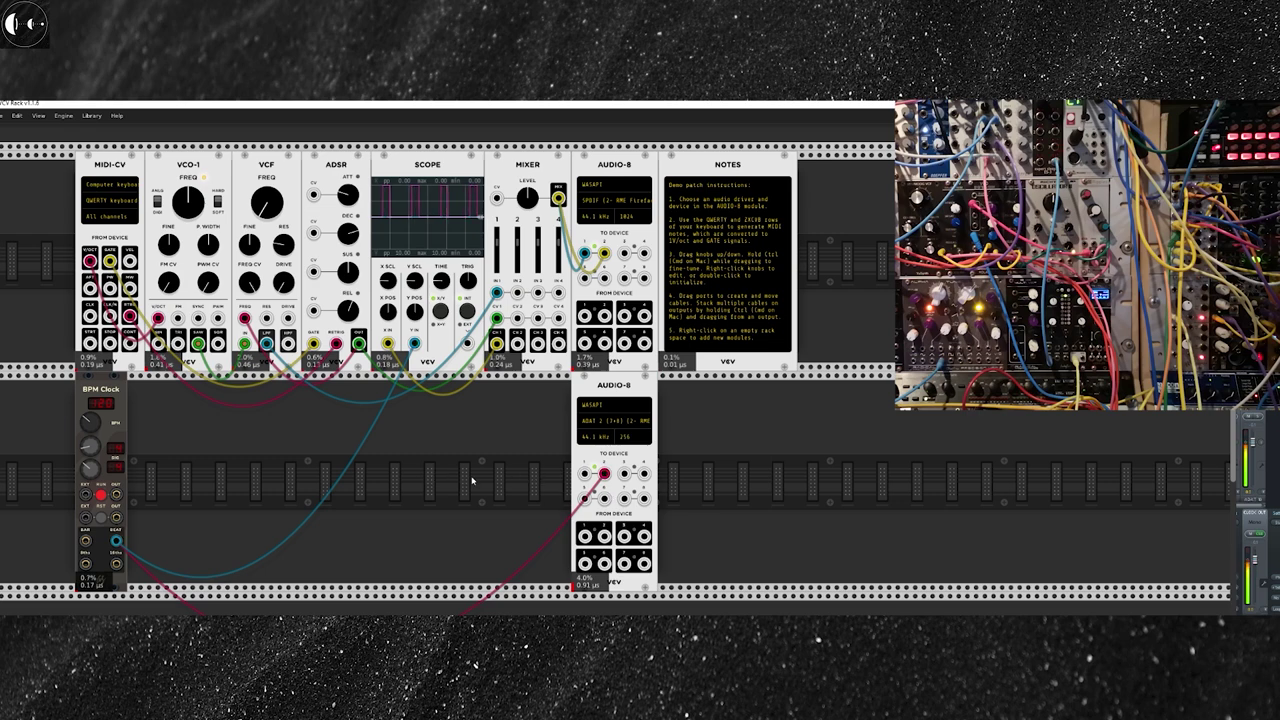
{"action": "left_click_drag", "start_coordinate": [604, 473], "coordinate": [489, 448]}
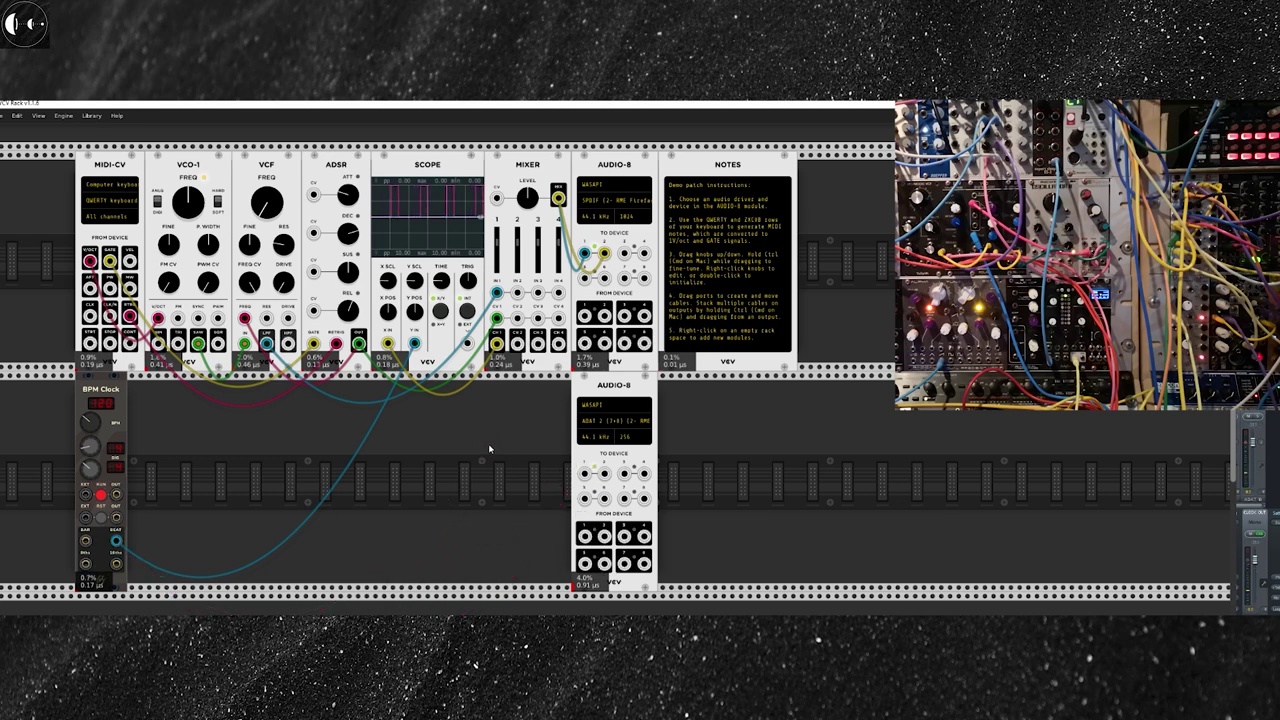
{"action": "left_click_drag", "start_coordinate": [414, 343], "coordinate": [423, 420]}
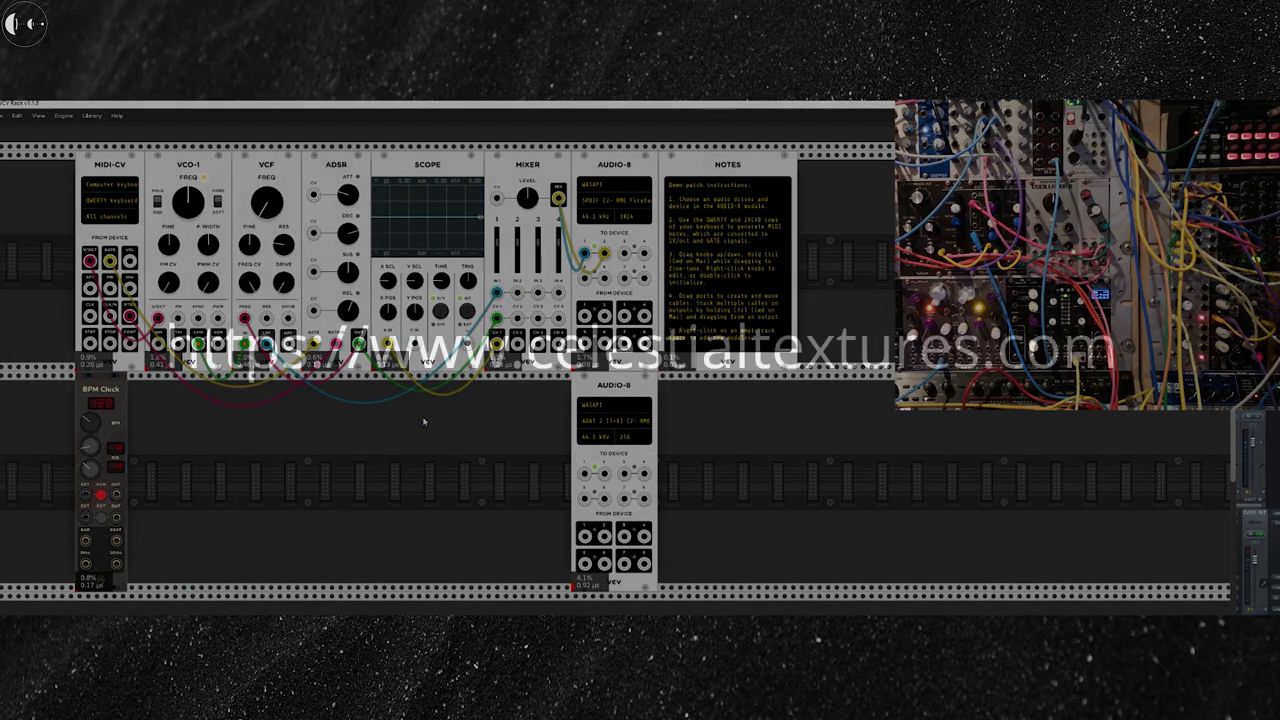